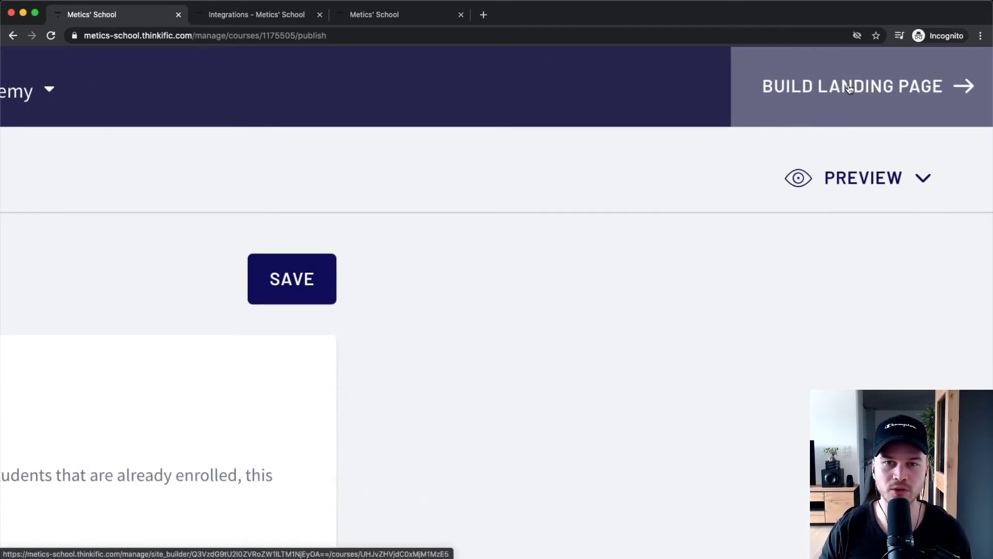
- Close the Youtube Ranking Academy course editor and check the course's publish status in the courses list
scroll(404, 306, down, 5)
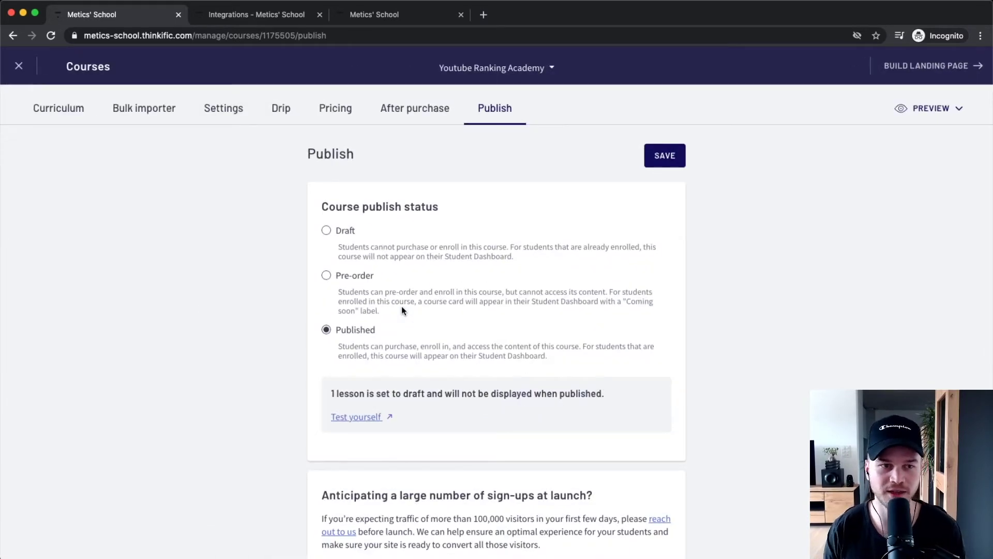
click(20, 72)
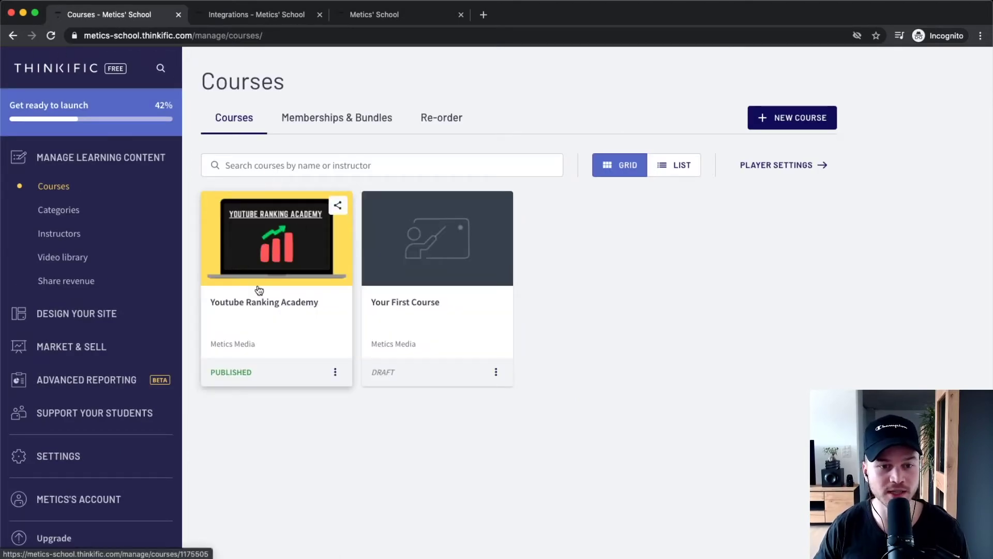
scroll(257, 288, up, 5)
scroll(222, 331, down, 5)
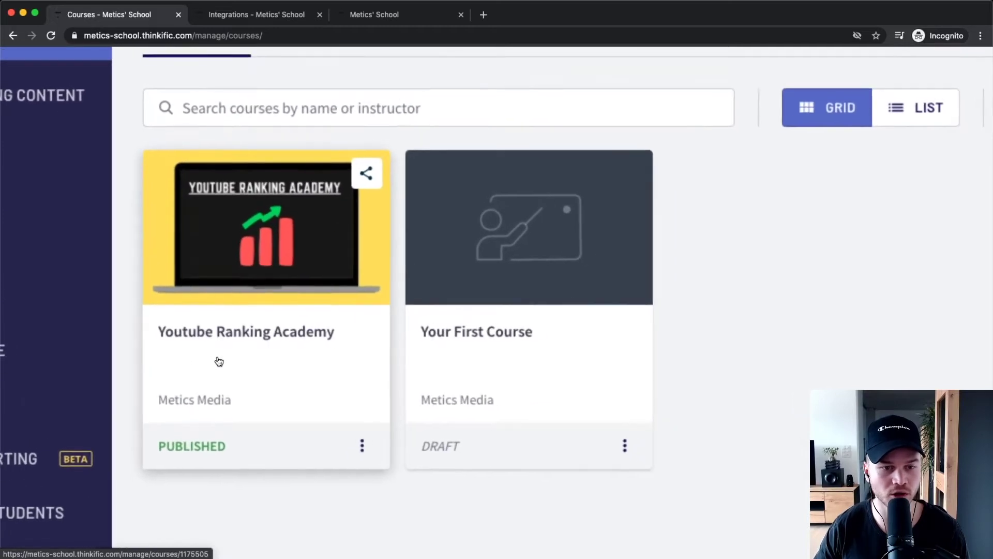
scroll(229, 378, up, 5)
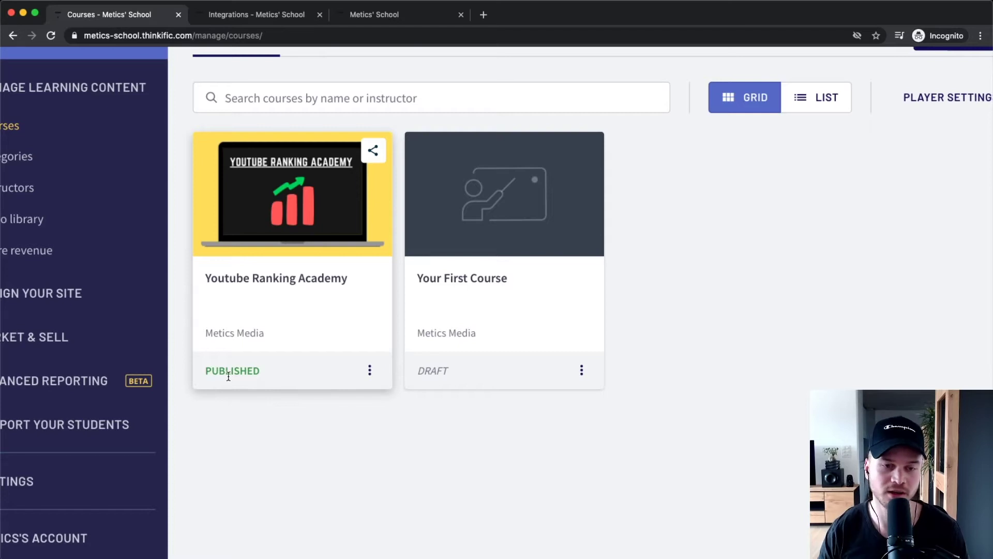
scroll(237, 371, down, 5)
- Open the theme library in the site design section
click(58, 231)
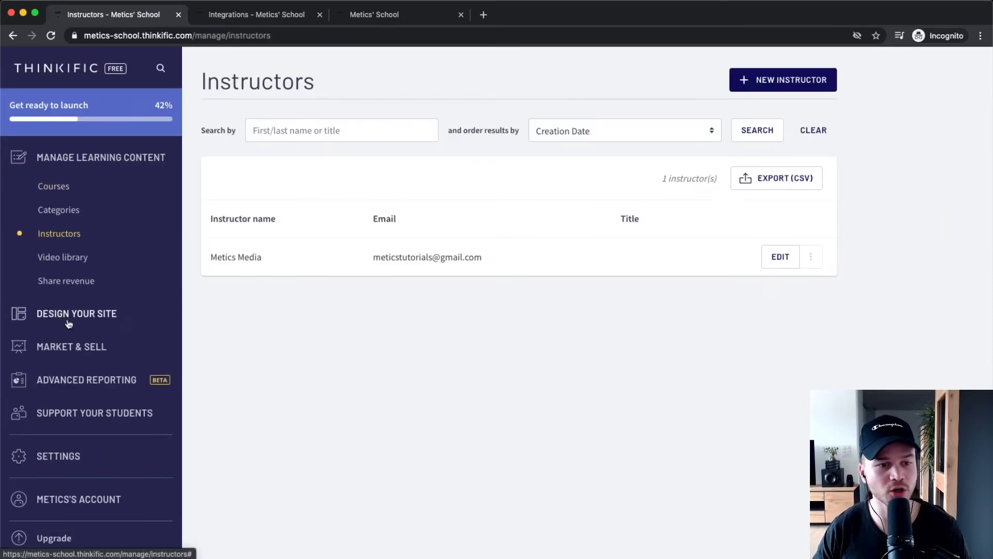
scroll(88, 321, up, 5)
scroll(90, 320, down, 5)
click(133, 311)
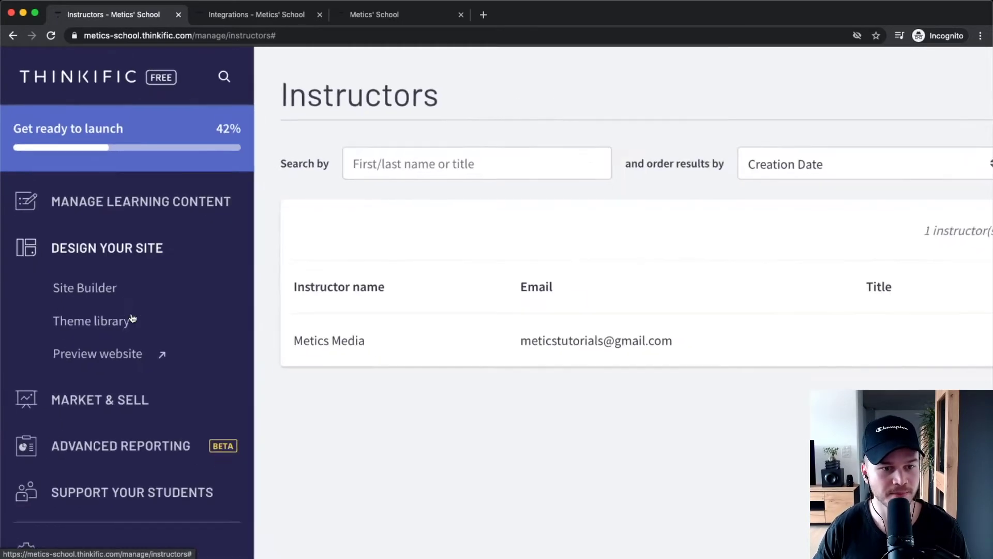
click(75, 268)
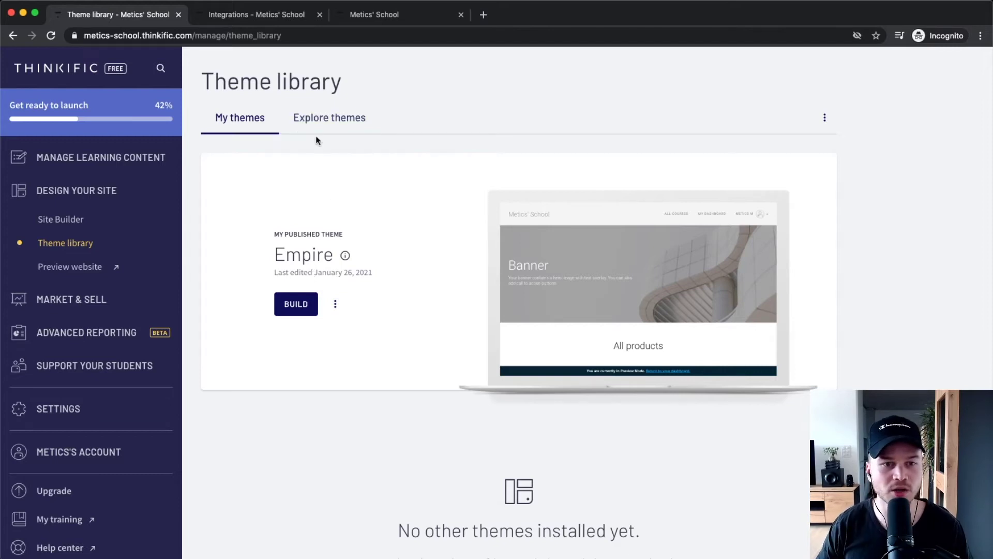
- Browse the themes available to explore: Empire, Vogue and Vision
click(331, 124)
scroll(331, 124, up, 5)
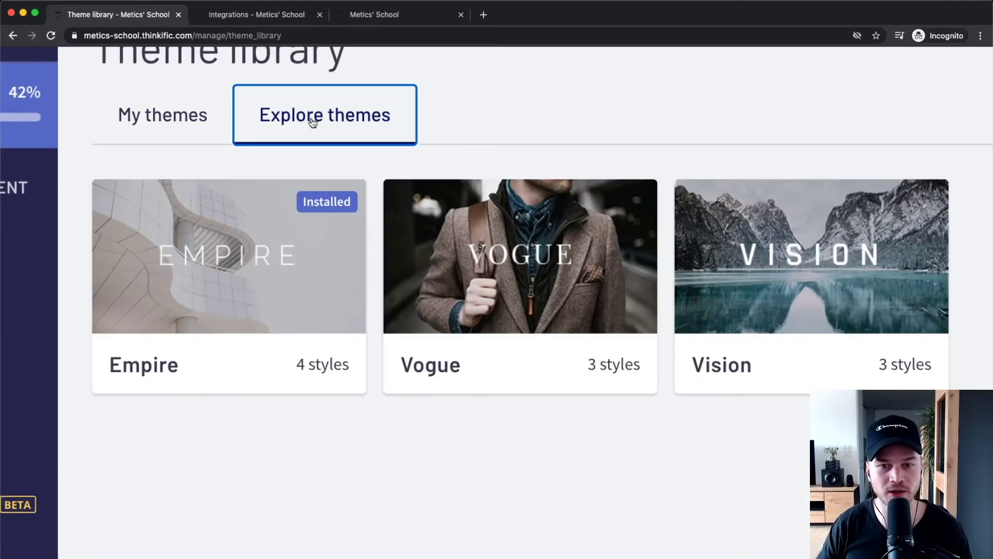
scroll(312, 122, down, 5)
mouse_move(272, 275)
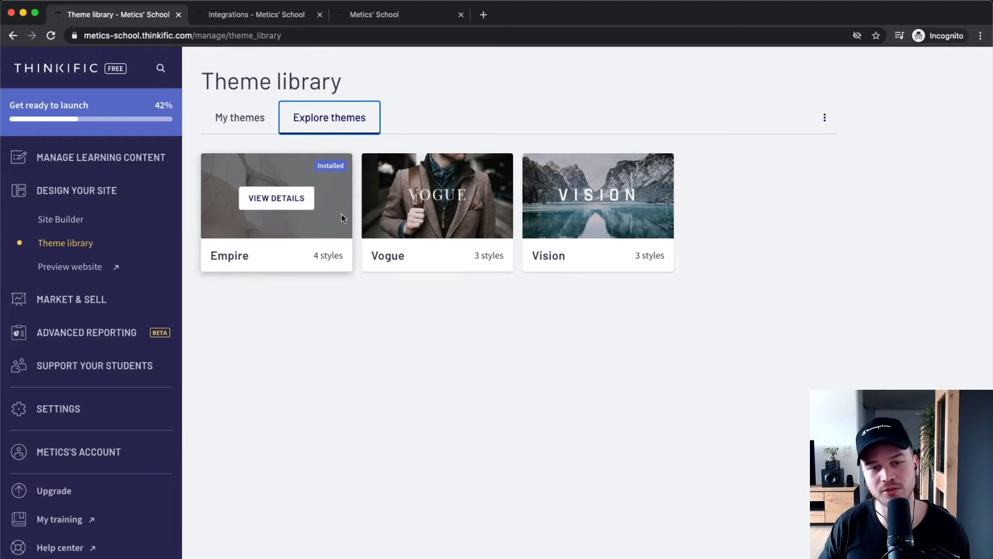
mouse_move(667, 199)
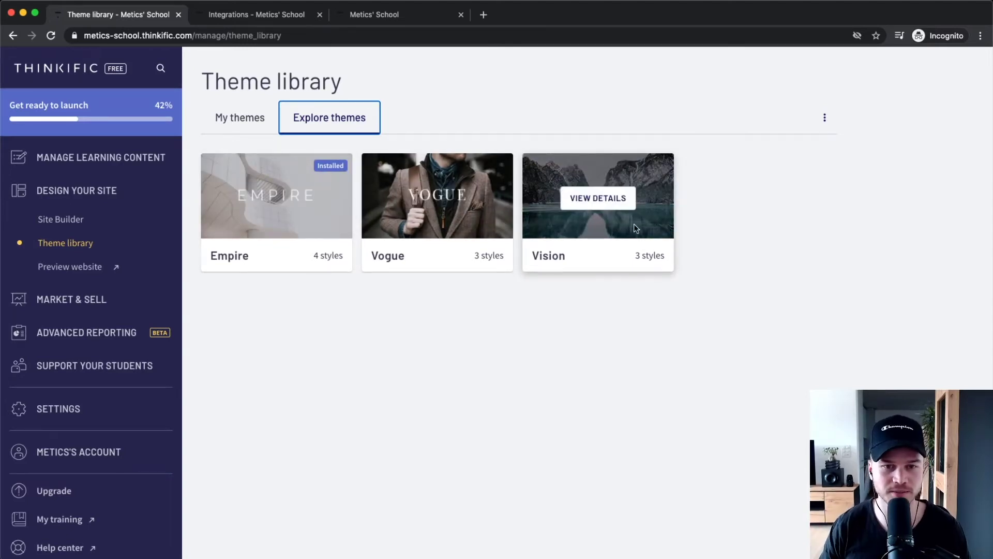
mouse_move(347, 223)
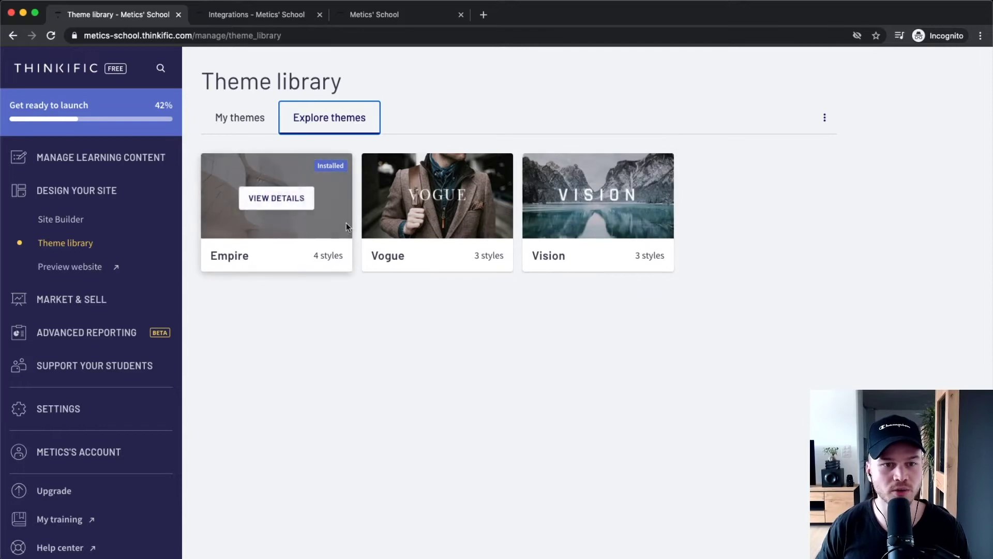
- Open the Empire theme's details and look through the screenshots of its Halo style
click(285, 212)
click(306, 196)
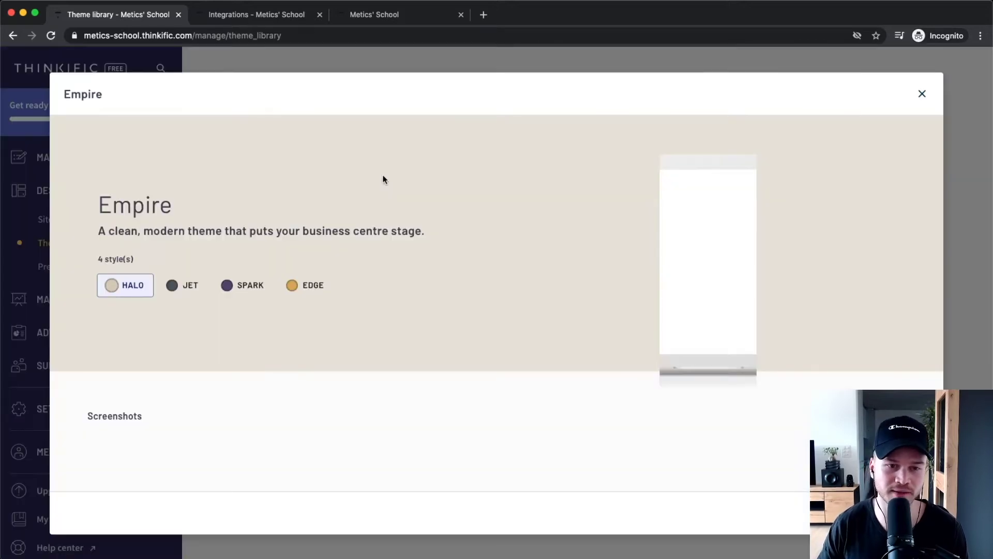
scroll(414, 264, down, 4)
scroll(412, 259, down, 15)
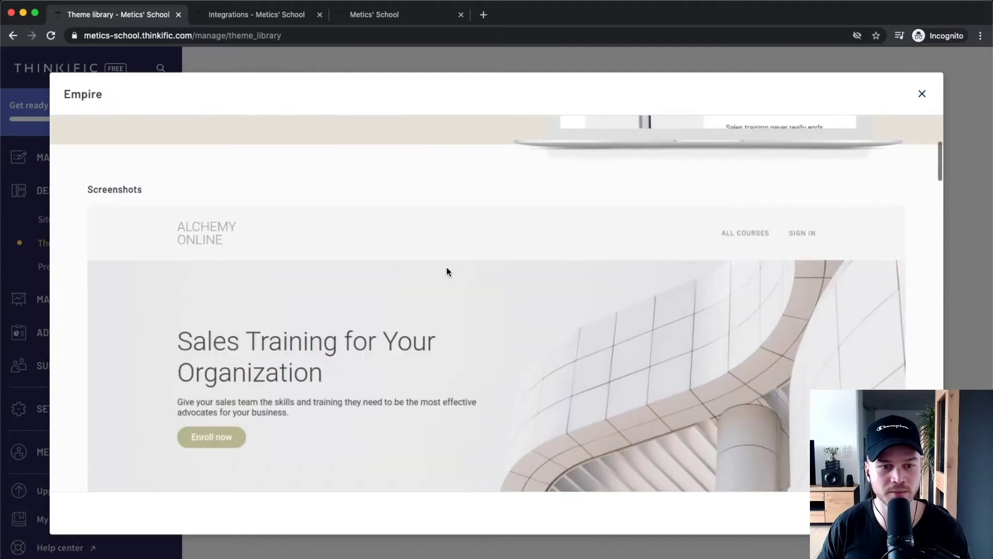
scroll(466, 228, down, 20)
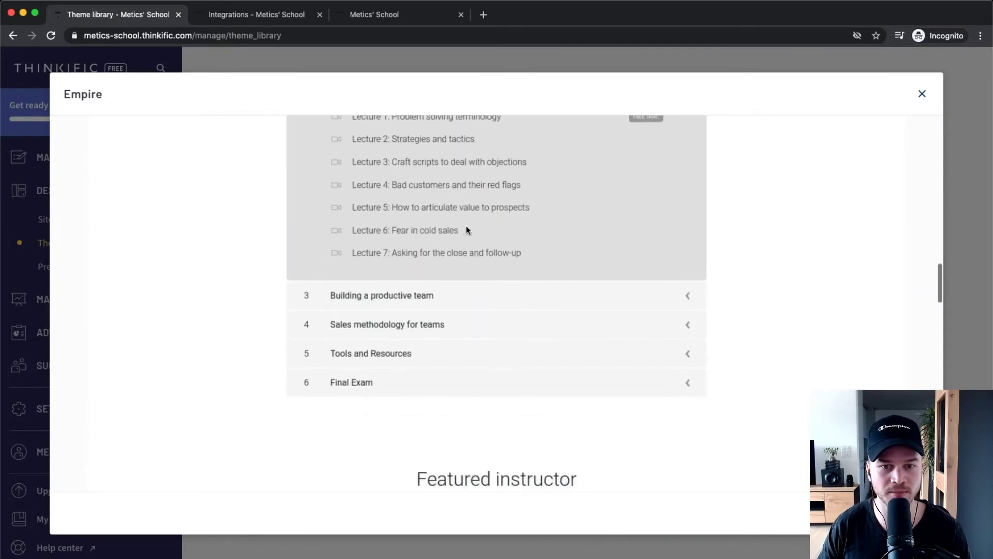
scroll(464, 230, up, 20)
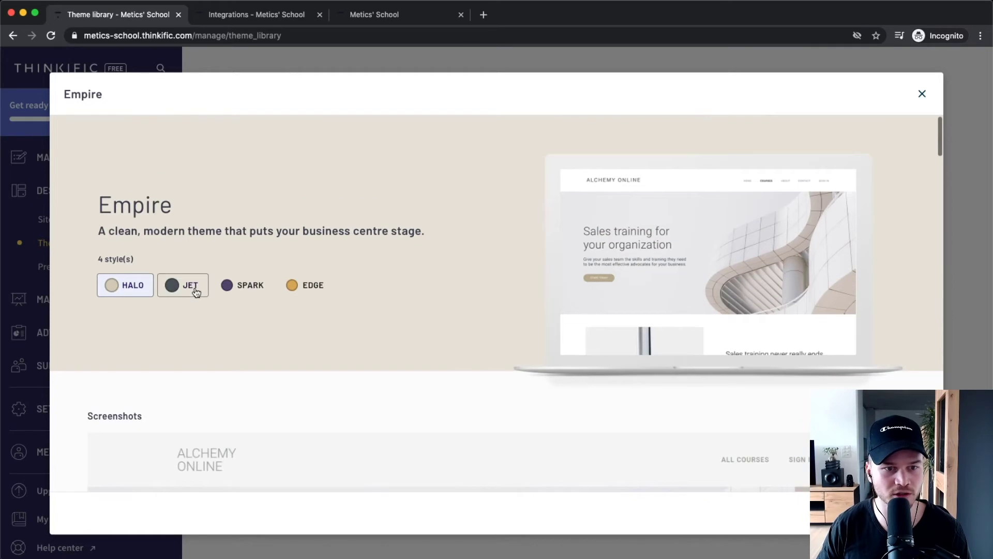
- Switch the Empire theme preview to the Jet style and look through its screenshots
click(197, 293)
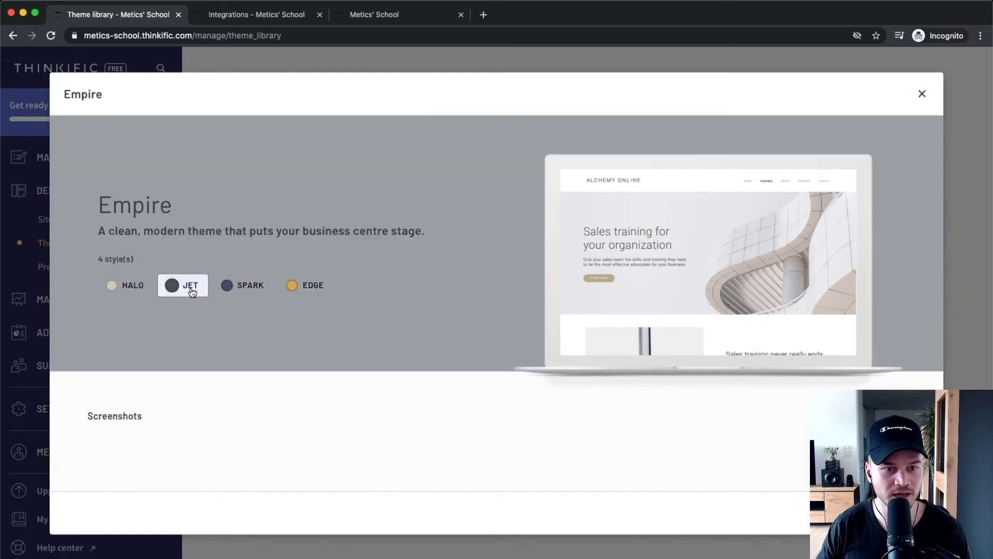
scroll(371, 259, down, 6)
scroll(344, 292, down, 10)
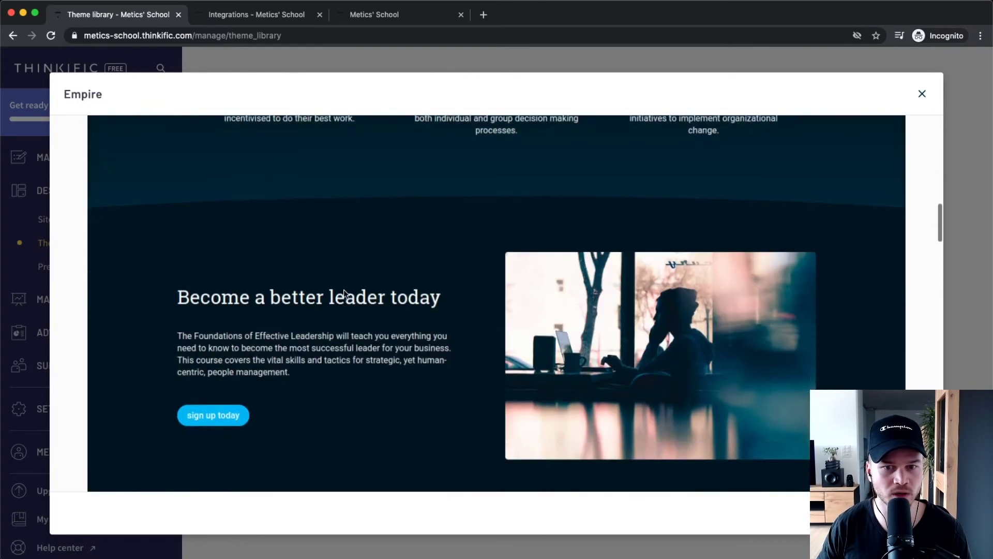
scroll(300, 305, up, 15)
- Preview the Empire theme's Spark style, look through its screenshots, and close the theme details
click(249, 285)
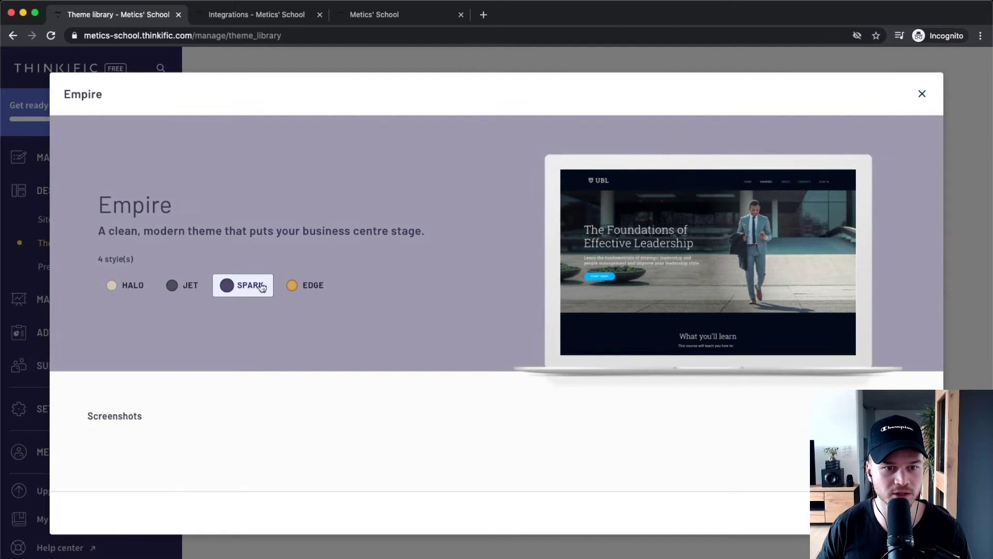
scroll(422, 295, down, 10)
scroll(423, 294, down, 8)
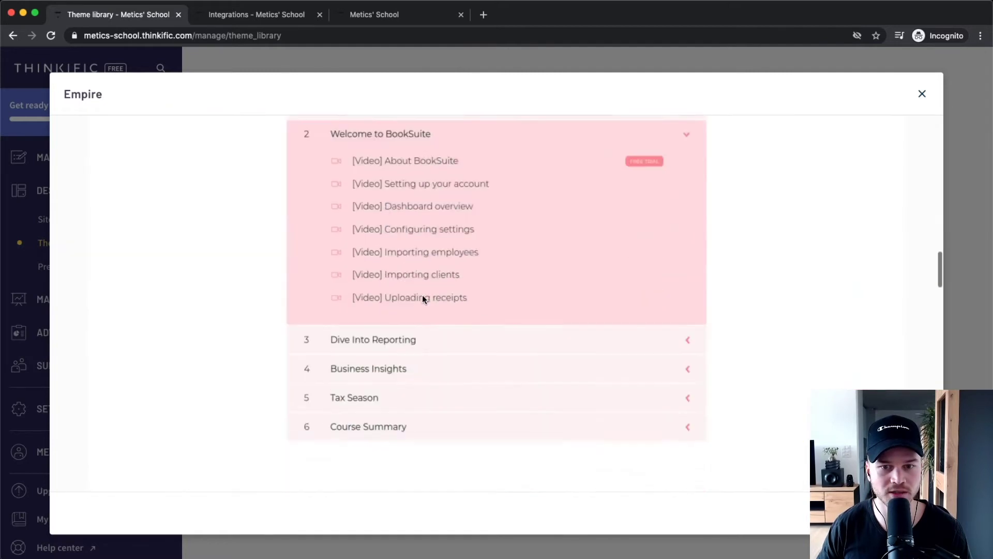
scroll(825, 269, up, 15)
scroll(833, 267, up, 5)
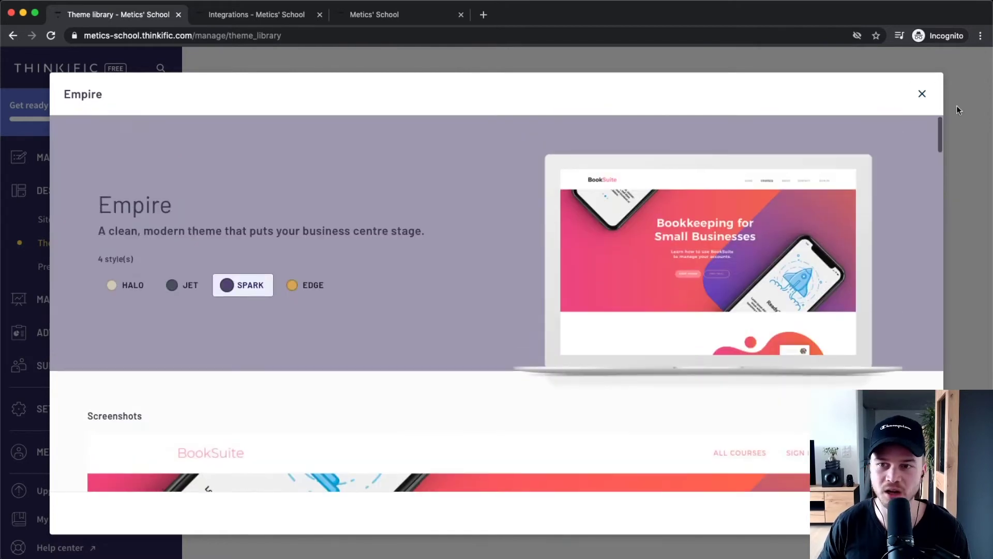
click(921, 94)
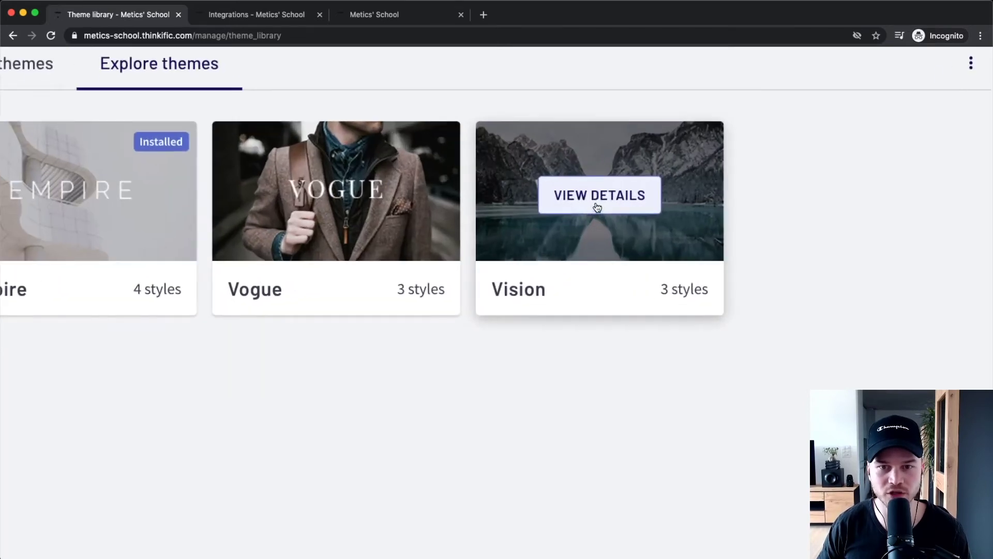
- Open the Vision theme's details and preview its Focus and Tempo styles
click(597, 207)
scroll(357, 288, down, 10)
scroll(371, 288, down, 5)
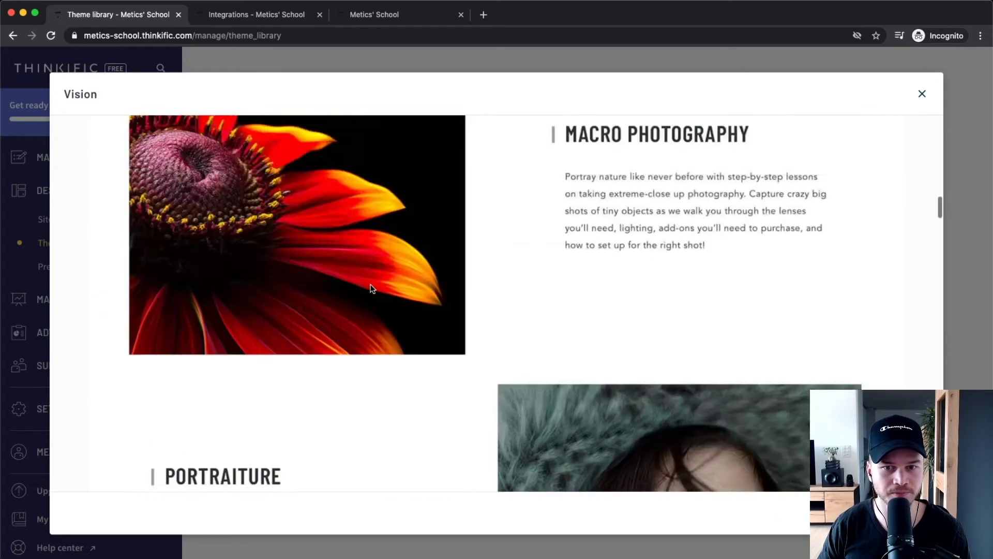
scroll(370, 223, up, 15)
click(159, 286)
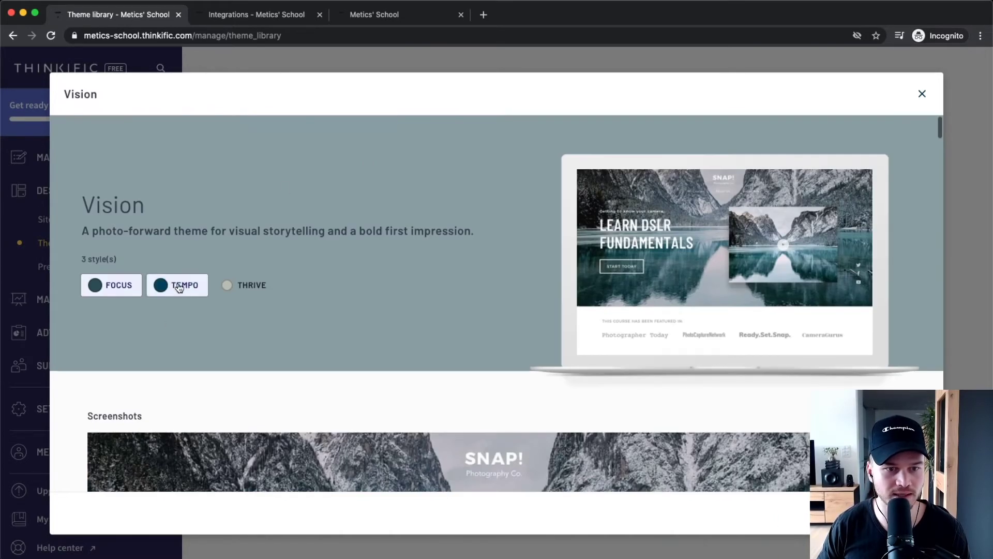
scroll(256, 279, down, 4)
scroll(255, 280, up, 4)
- Install the Vision theme with the Focus style, copying the existing content over from the Empire theme
click(111, 285)
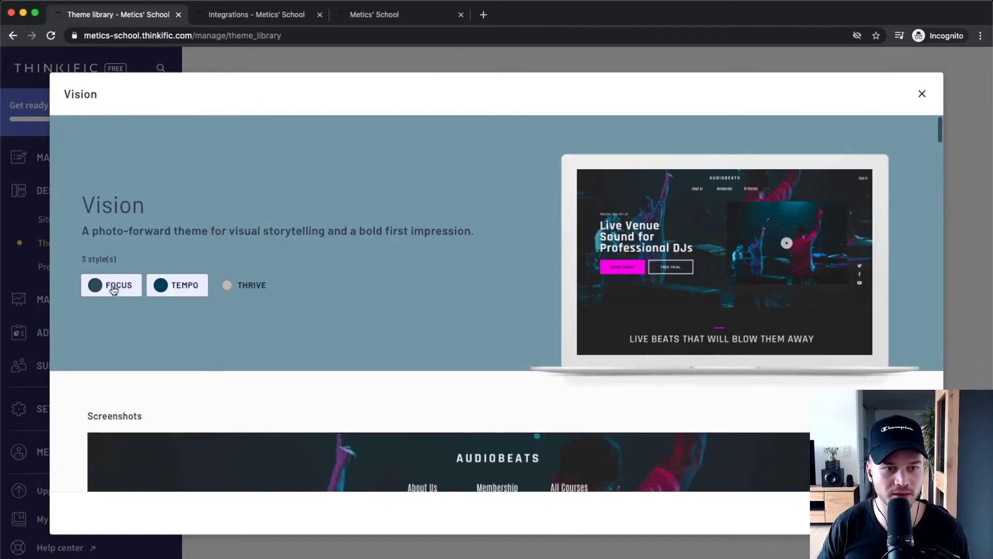
scroll(496, 310, down, 5)
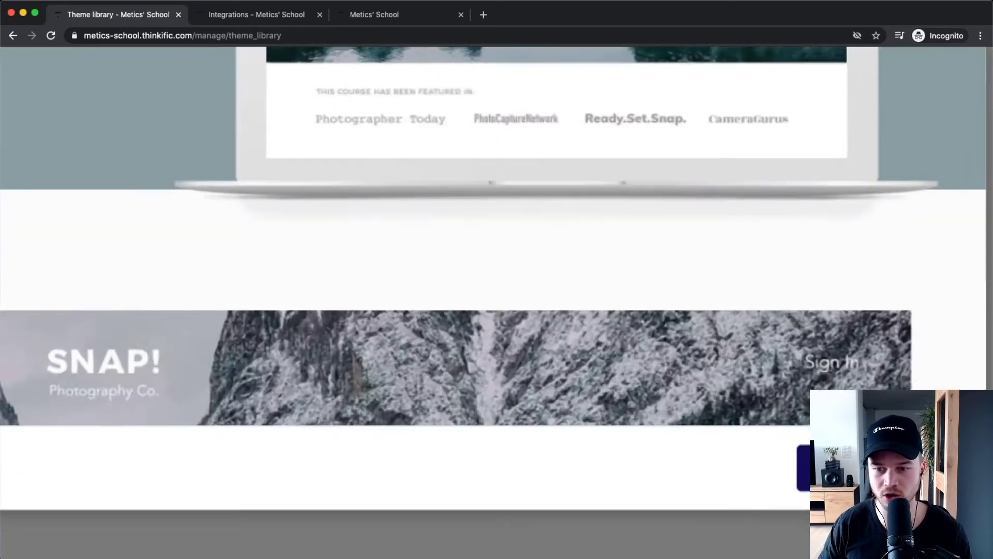
click(799, 458)
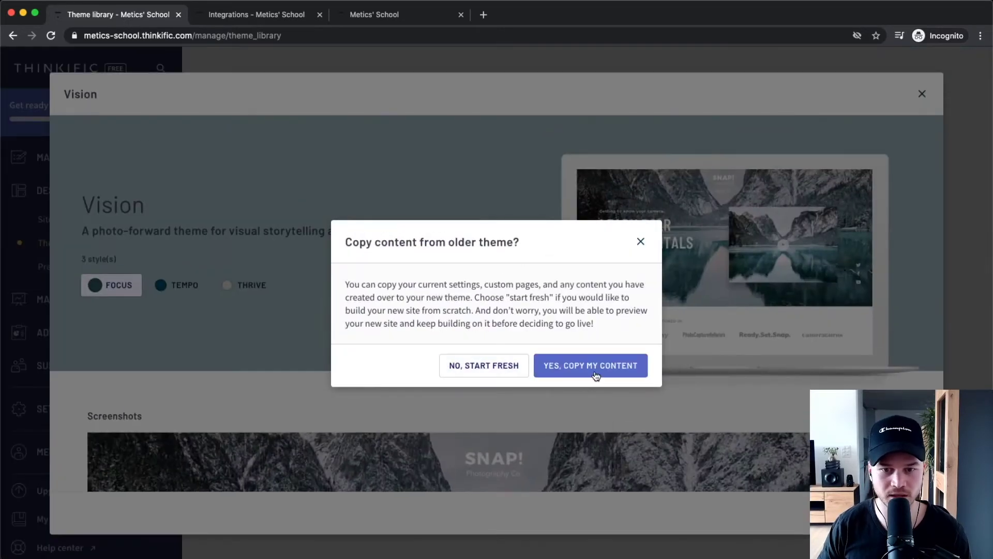
click(594, 373)
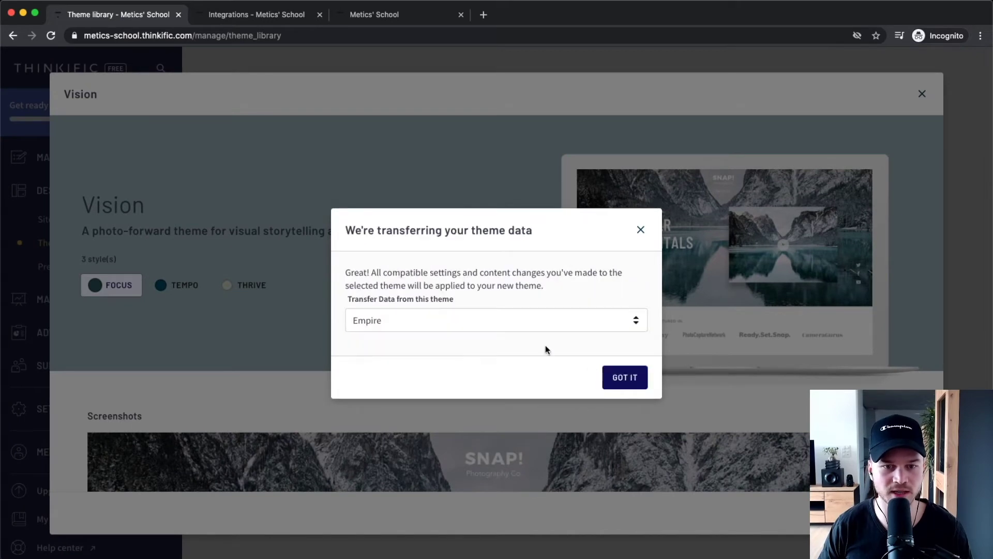
click(614, 375)
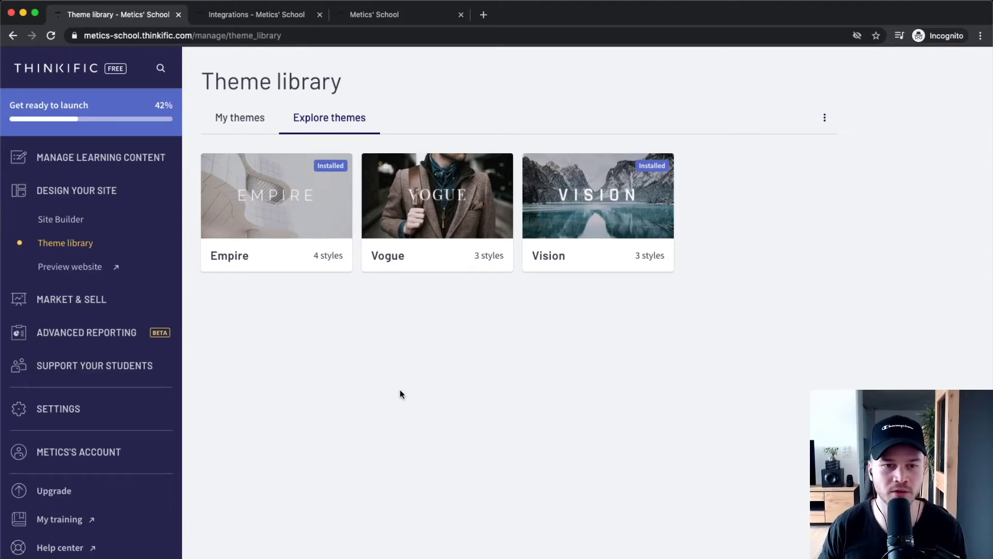
- Publish the installed Vision theme as the live site theme in place of Empire
click(233, 117)
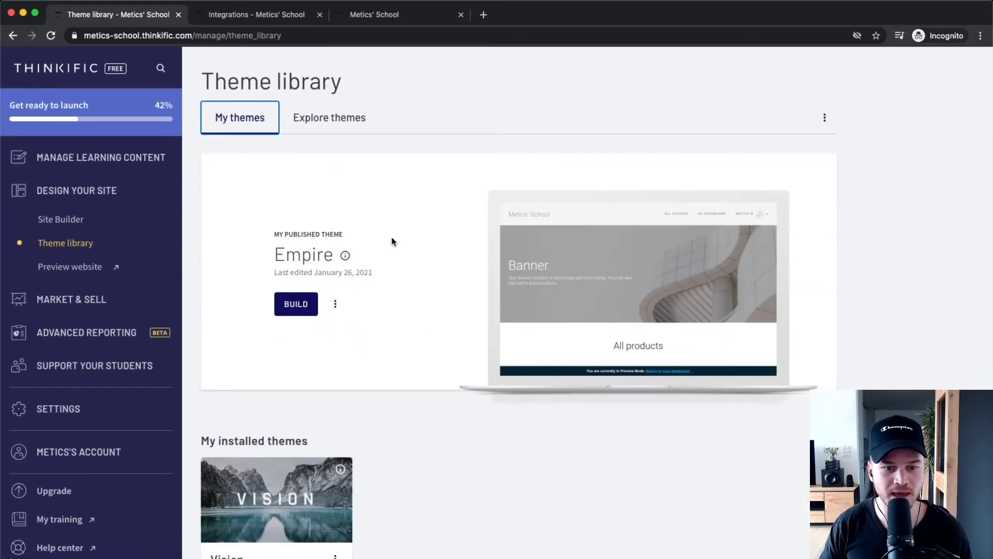
scroll(278, 346, down, 2)
scroll(315, 318, up, 2)
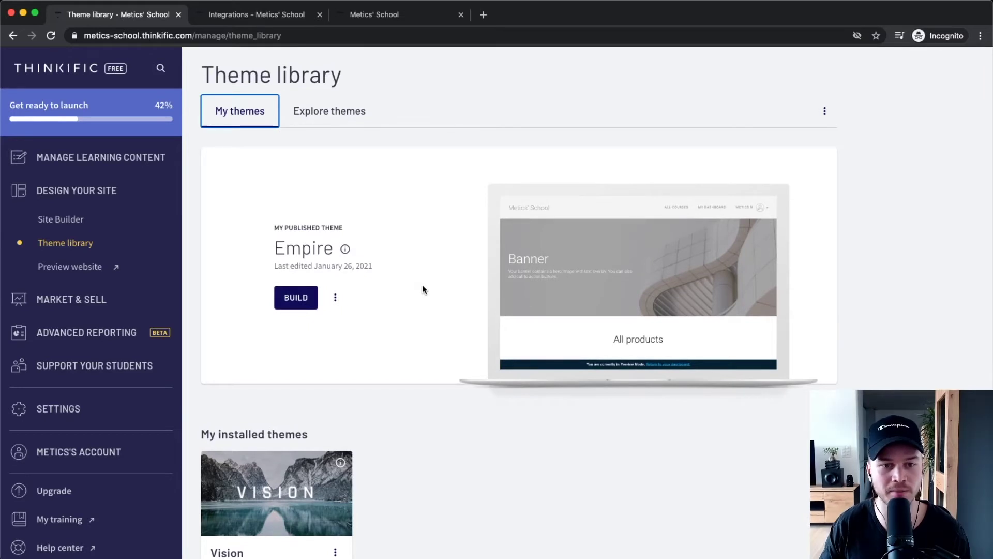
scroll(406, 290, down, 3)
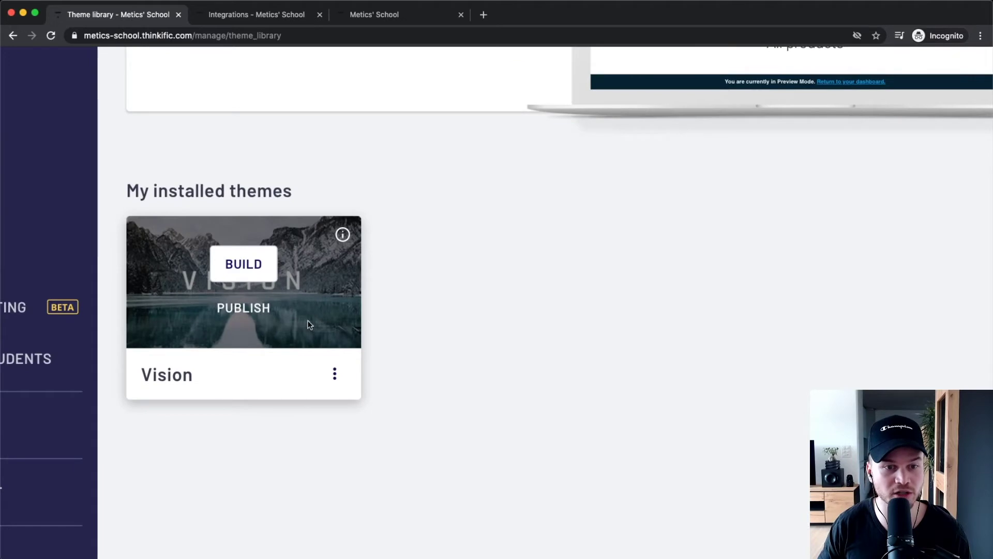
scroll(274, 308, left, 2)
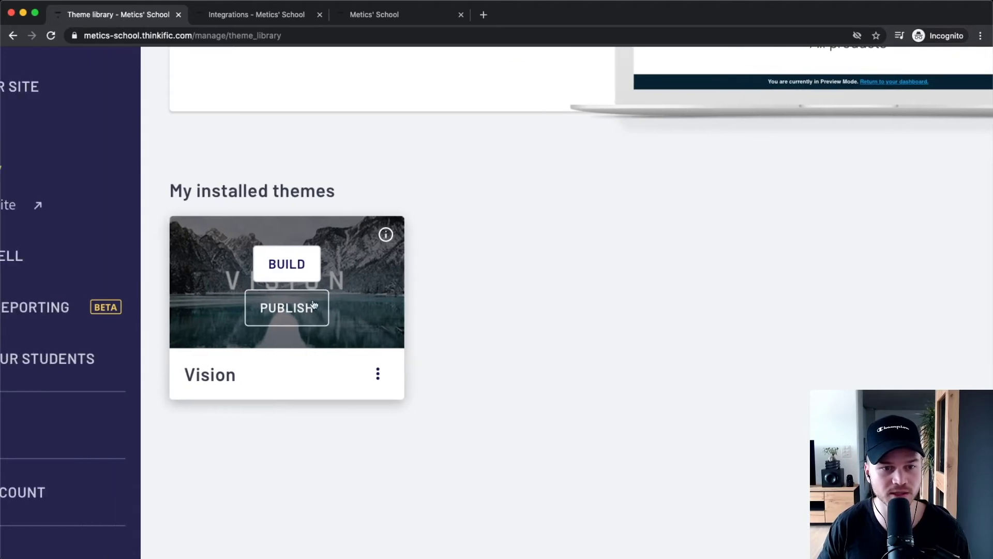
click(286, 308)
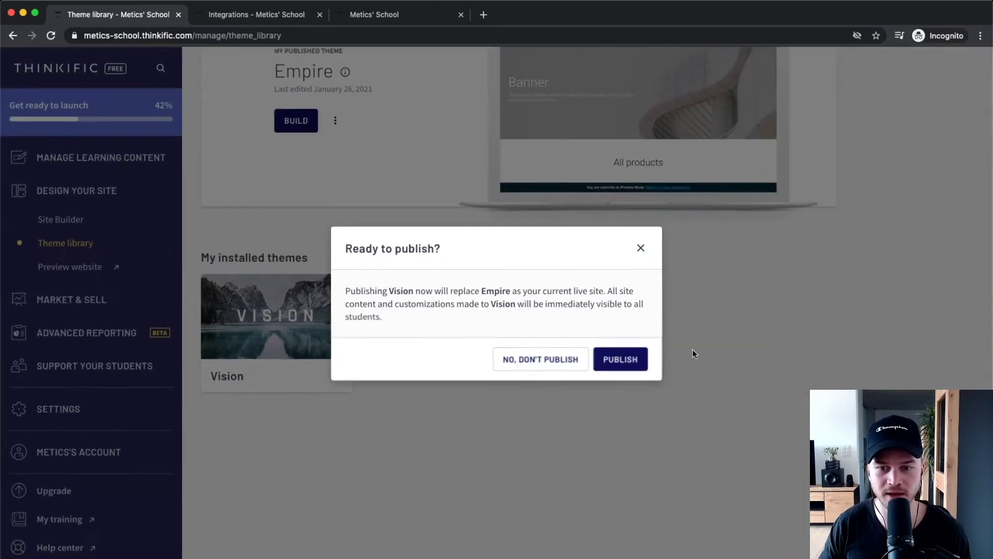
click(823, 344)
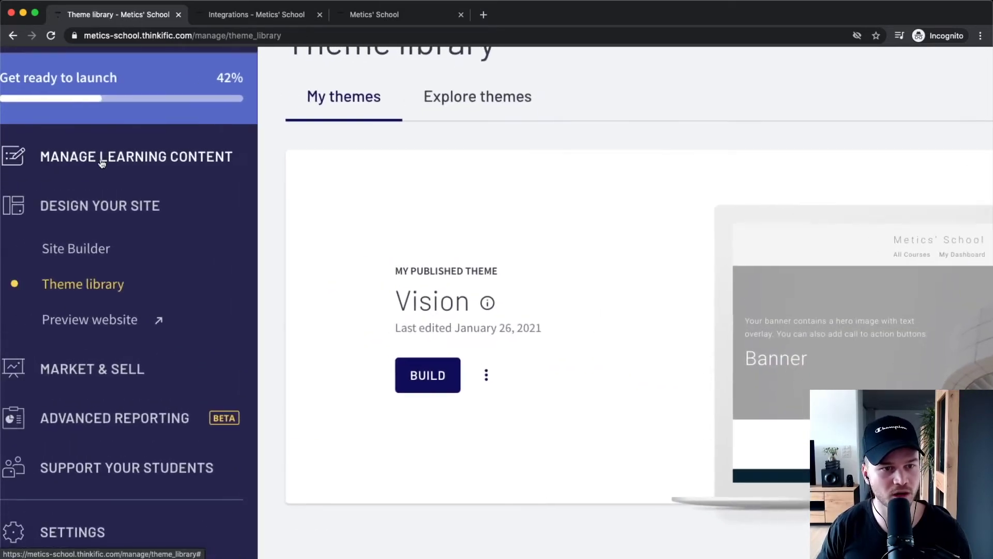
- Open the Youtube Ranking Academy course from the course list and start building its landing page
click(76, 160)
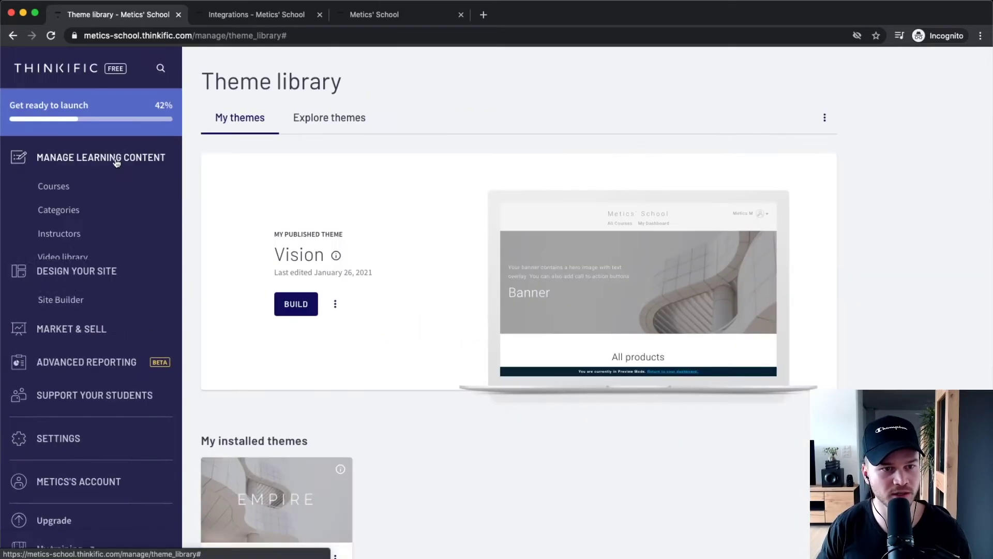
click(64, 186)
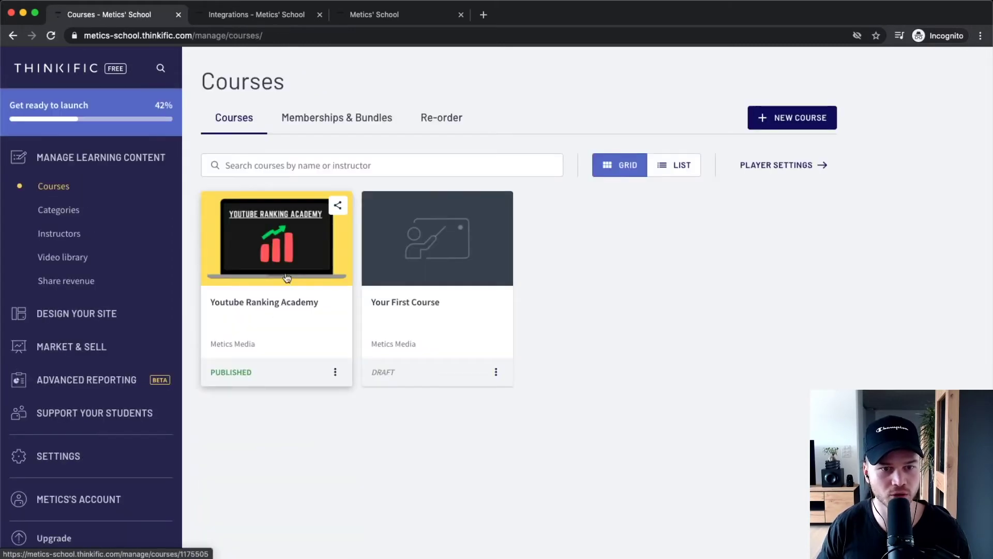
click(266, 303)
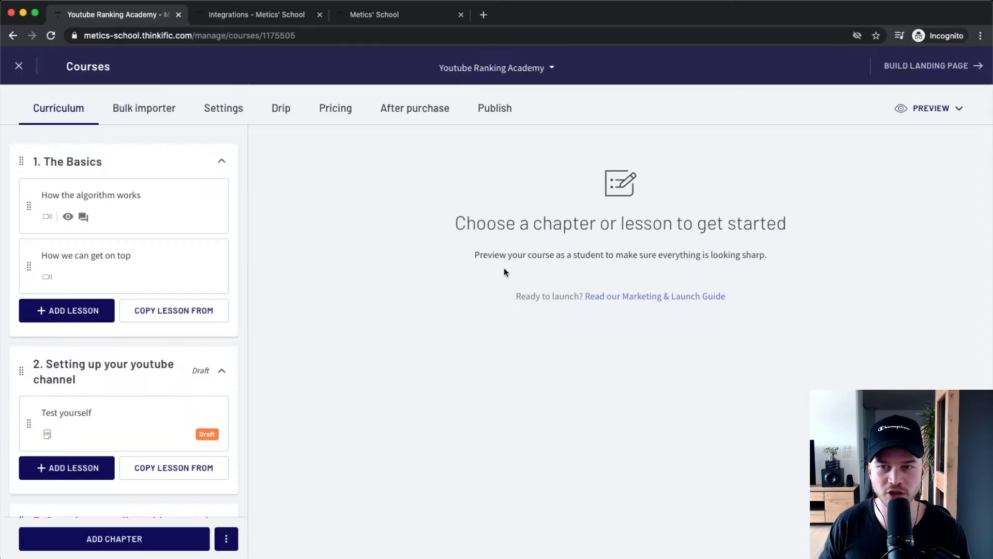
scroll(952, 75, up, 5)
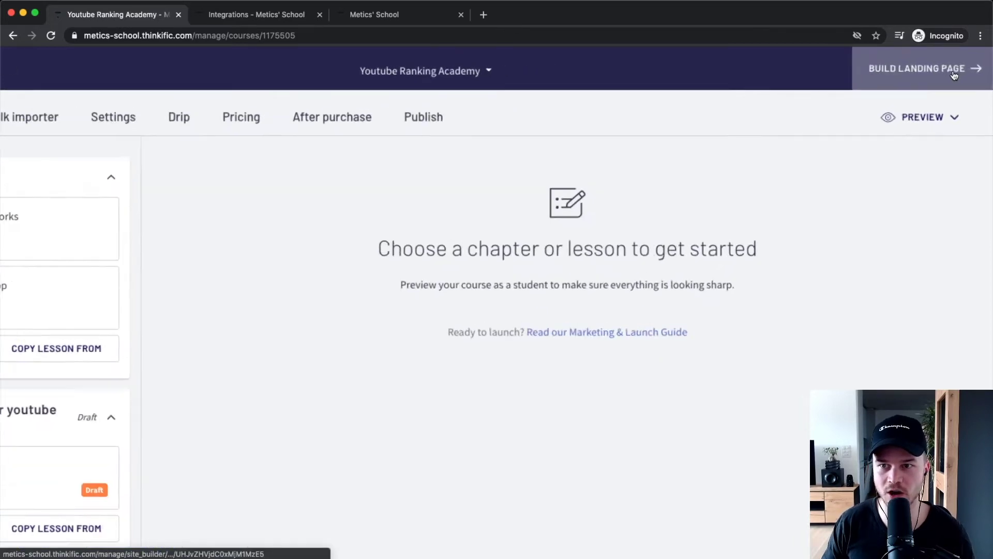
click(942, 80)
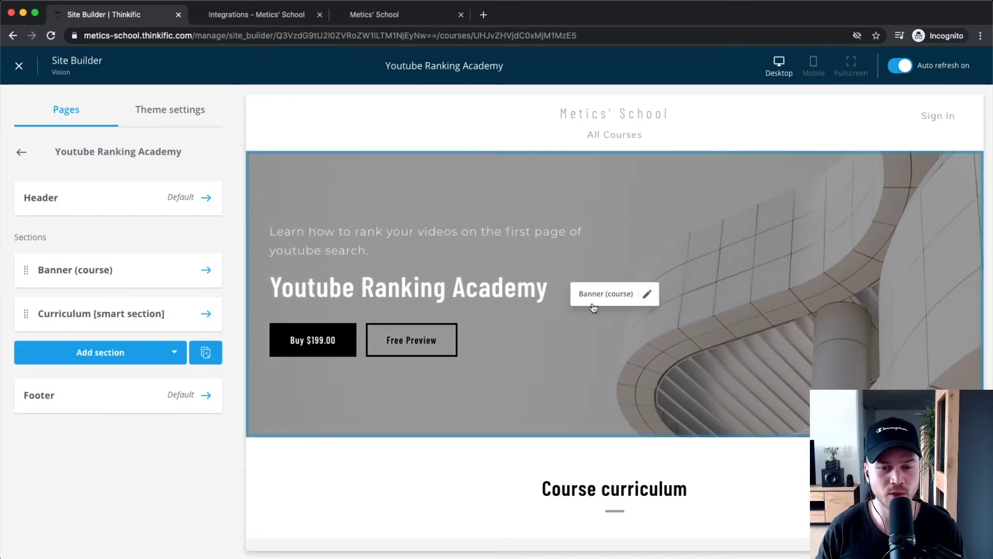
- Look through the course landing page, examining its banner, course curriculum and footer
scroll(651, 446, down, 4)
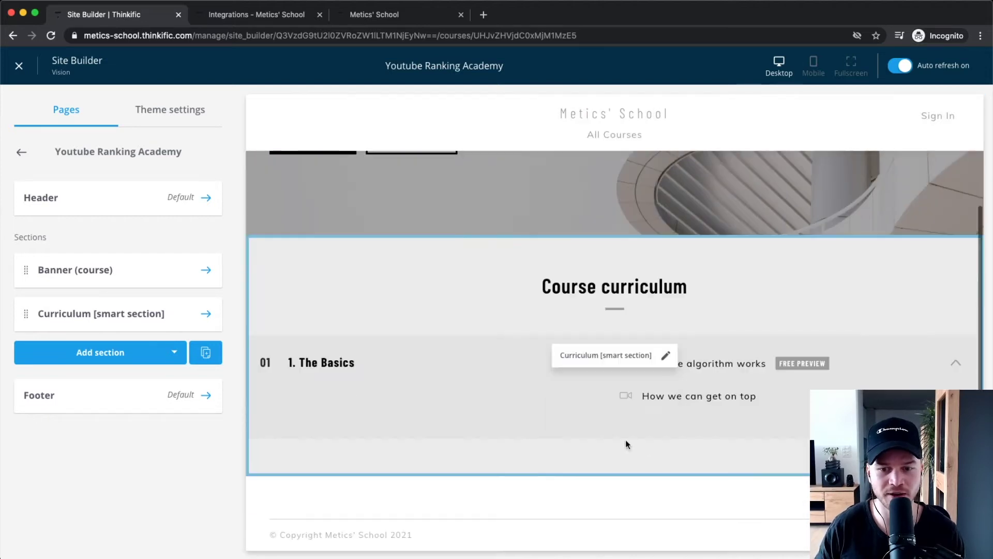
scroll(573, 501, up, 4)
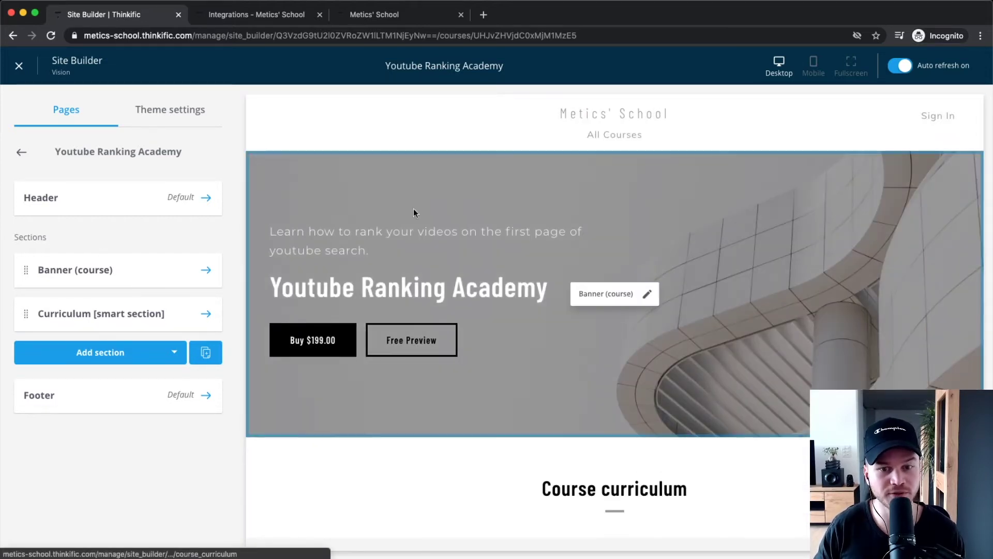
scroll(776, 249, down, 2)
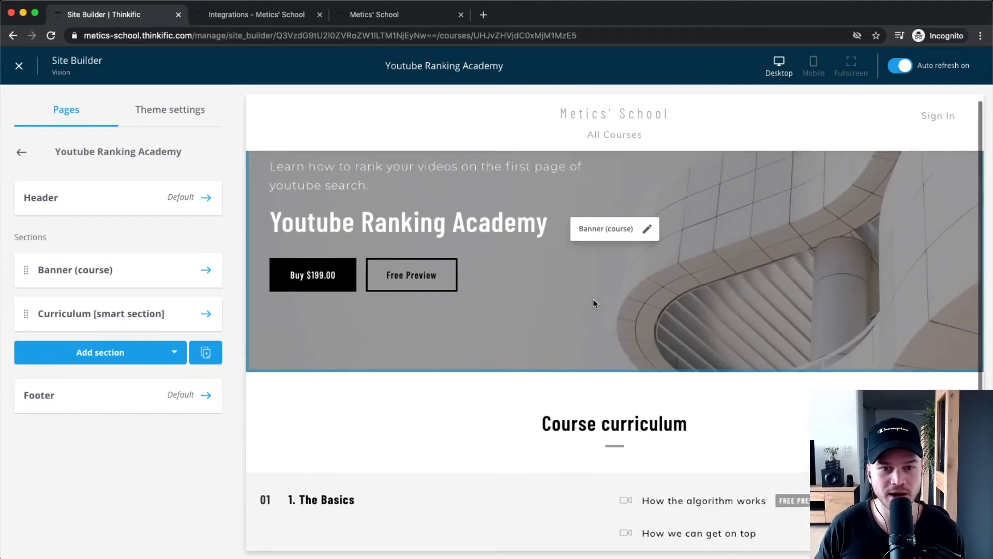
scroll(609, 302, up, 2)
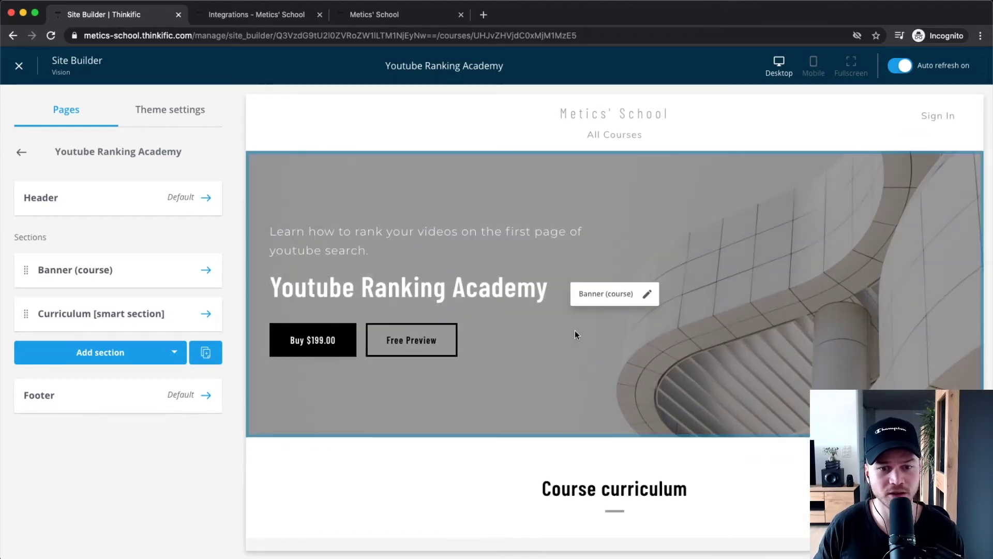
scroll(577, 334, down, 4)
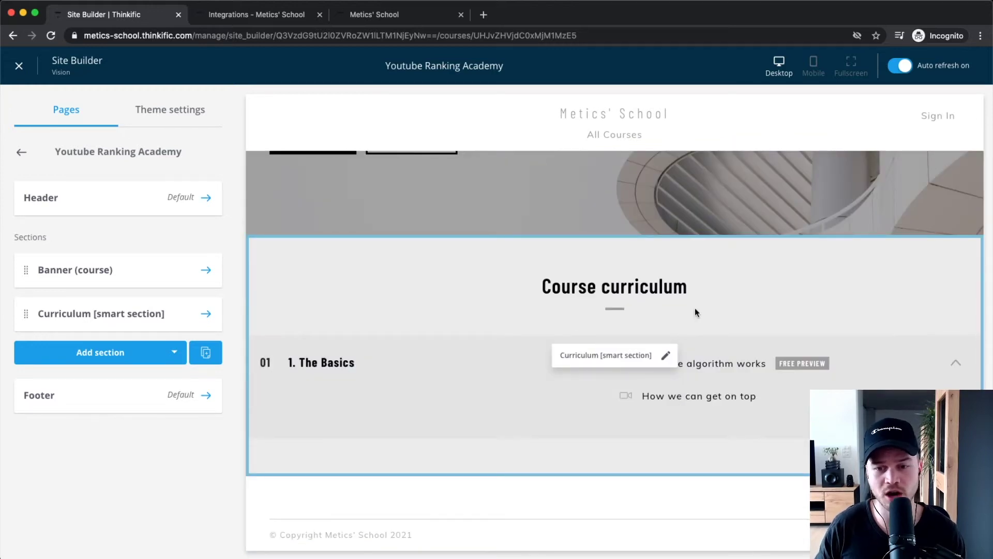
scroll(652, 327, up, 1)
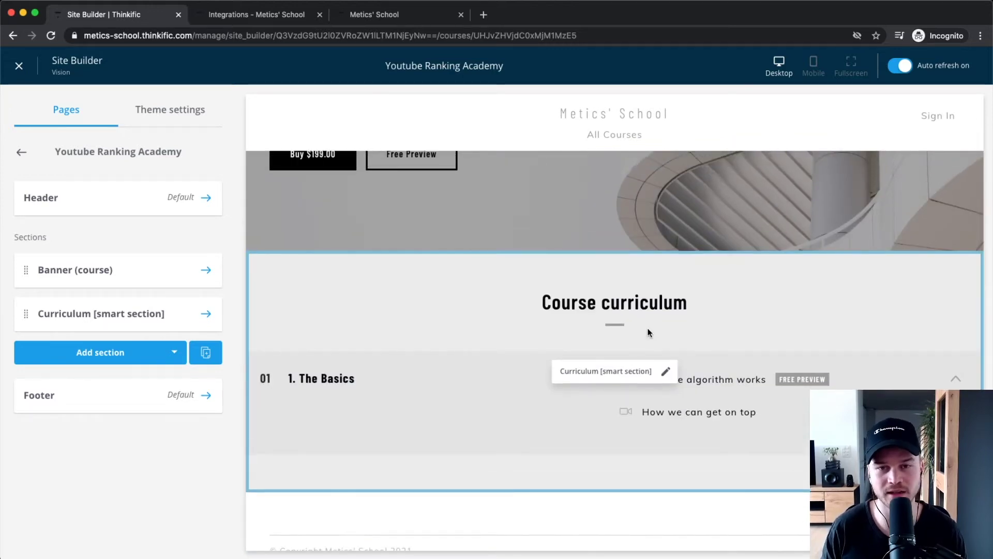
scroll(649, 331, up, 4)
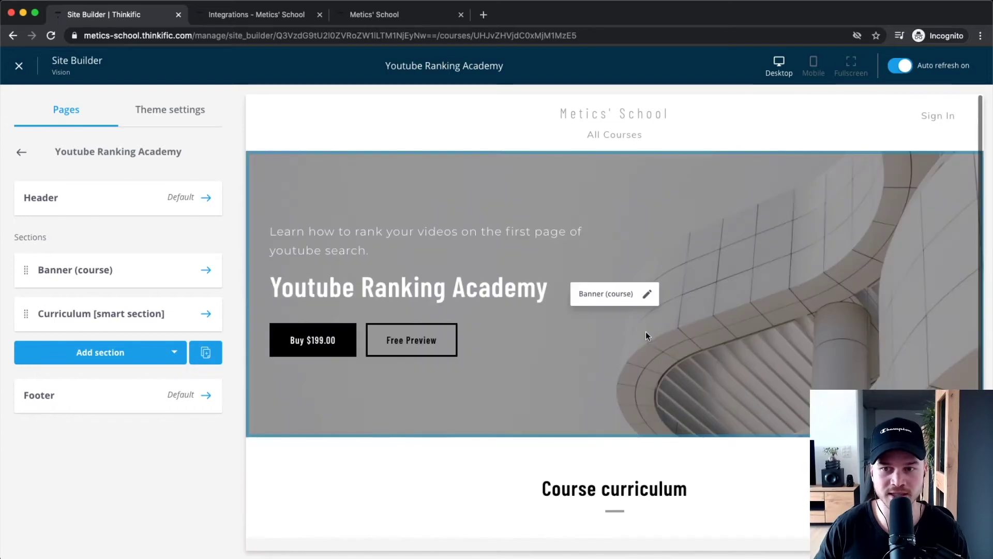
scroll(819, 77, up, 5)
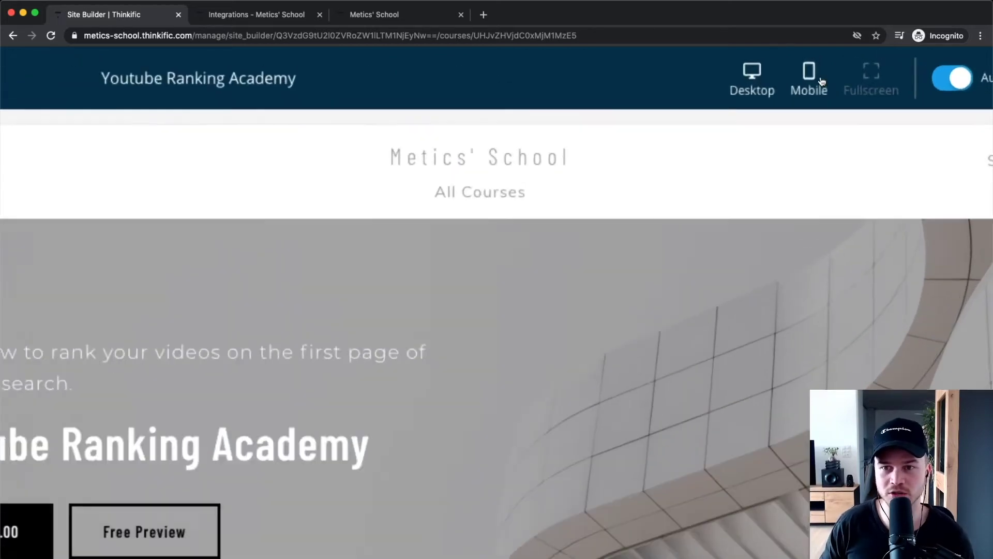
- Preview the landing page in mobile and fullscreen views, and return to the desktop view
click(812, 83)
scroll(813, 82, down, 5)
scroll(622, 251, down, 6)
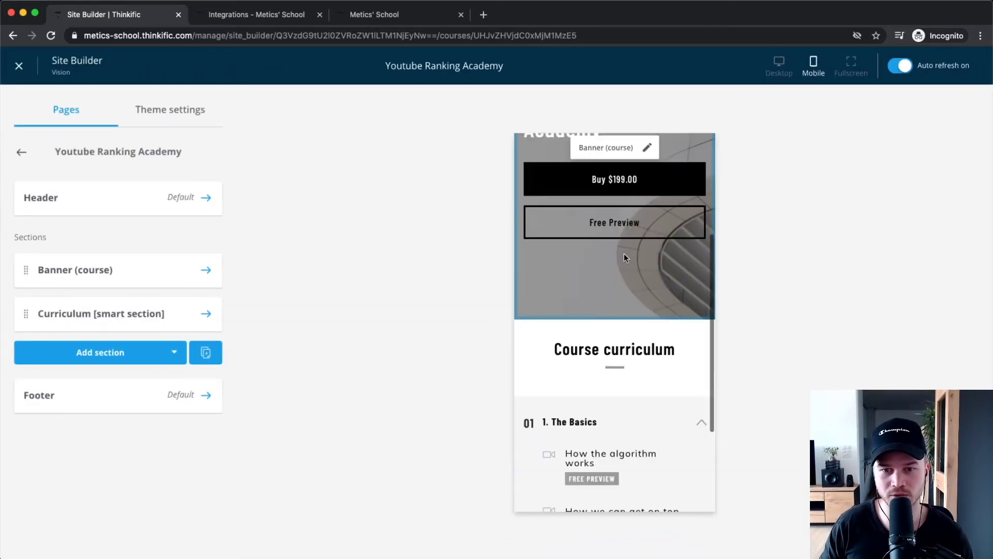
scroll(624, 254, up, 6)
click(847, 67)
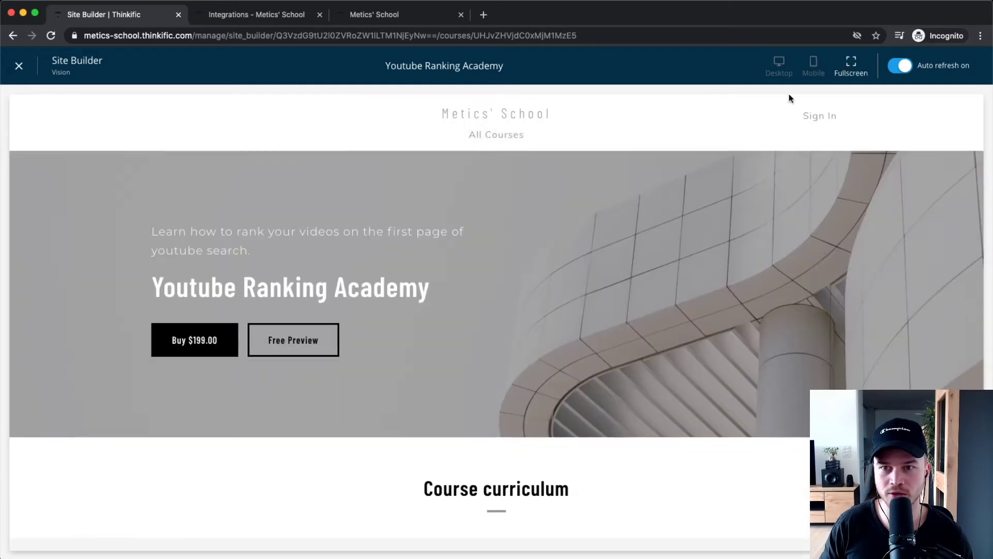
click(779, 65)
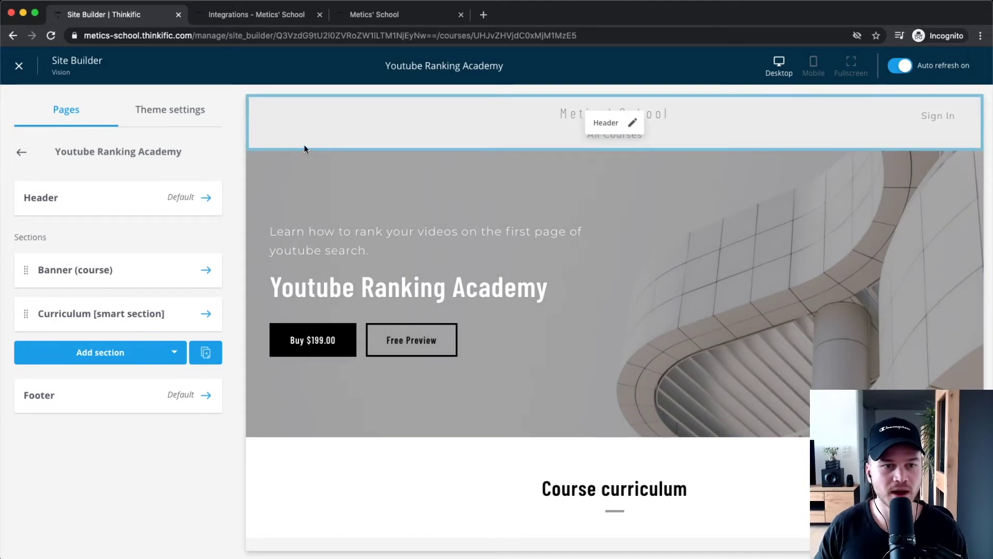
- Try the Tempo and Thrive styles from the theme settings on the landing page, and reapply the Focus style
click(174, 116)
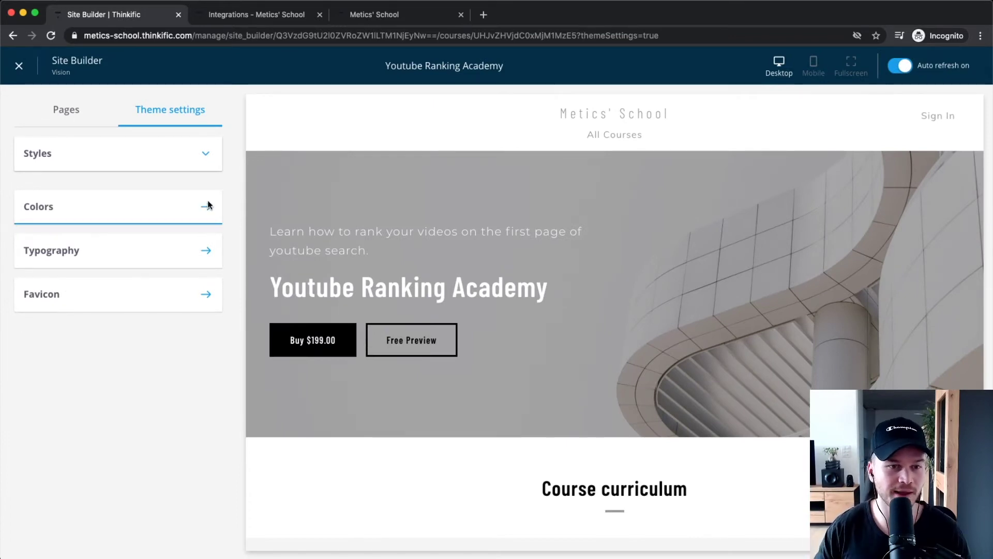
click(166, 154)
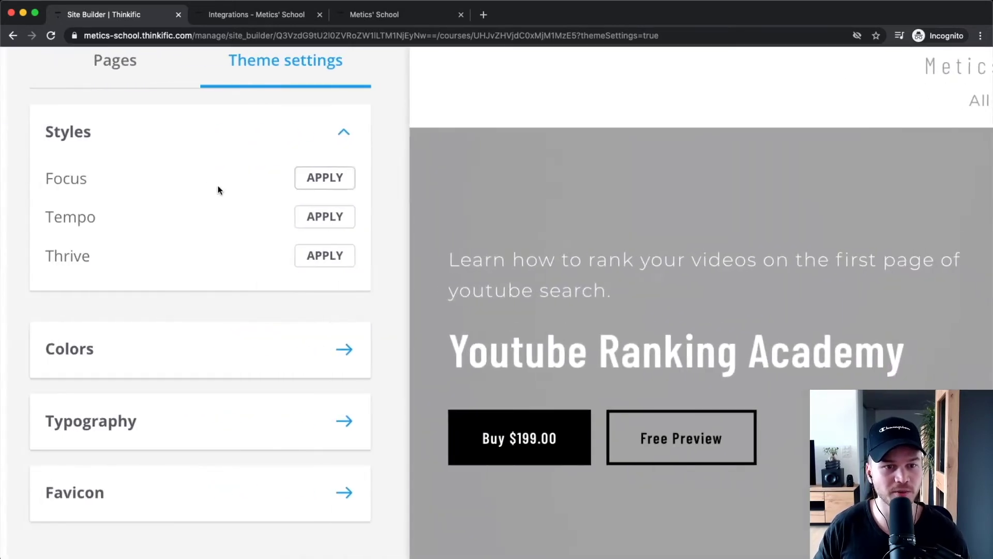
click(198, 185)
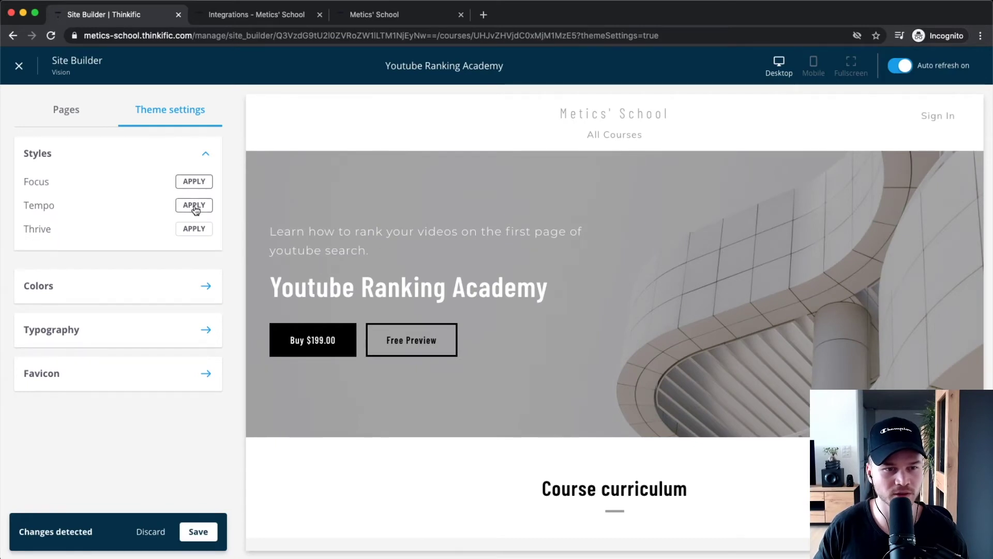
click(195, 207)
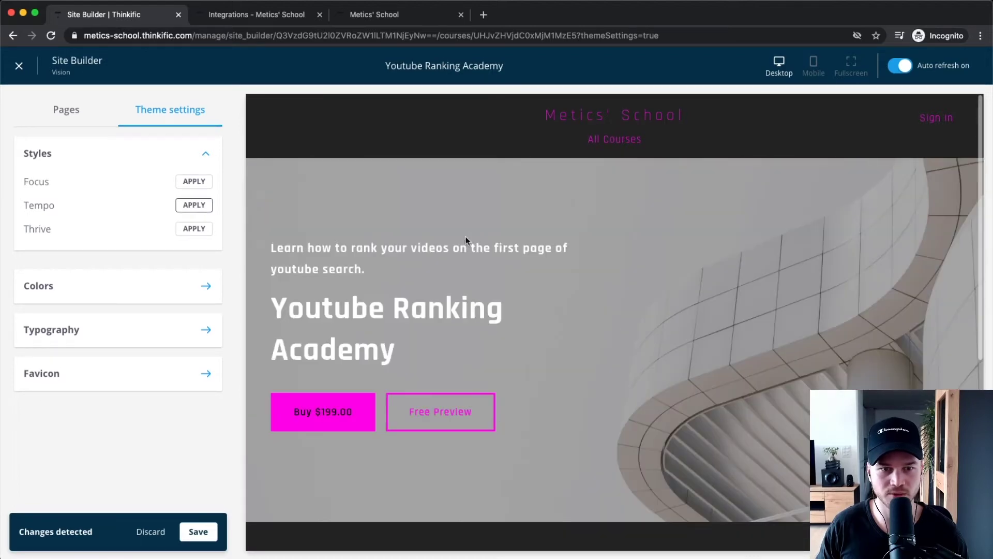
click(195, 229)
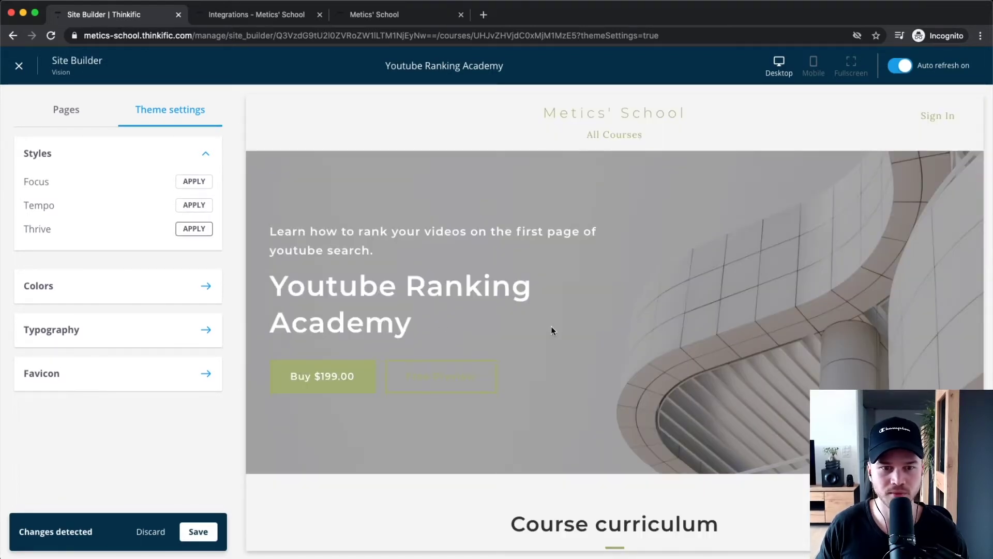
scroll(564, 326, down, 3)
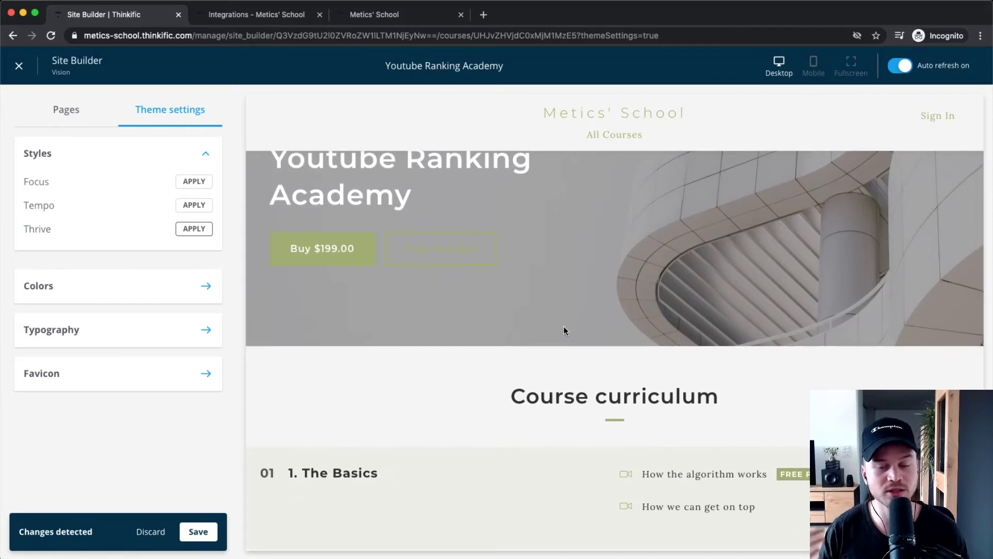
click(196, 182)
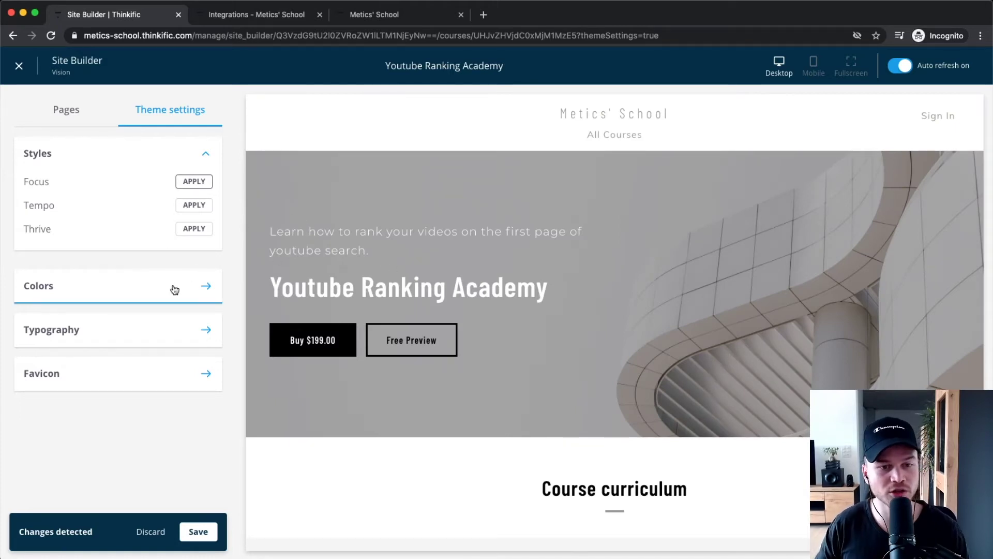
- Set the theme's primary button background color to the preset red D0021B, after trying the dark green 417505
click(146, 287)
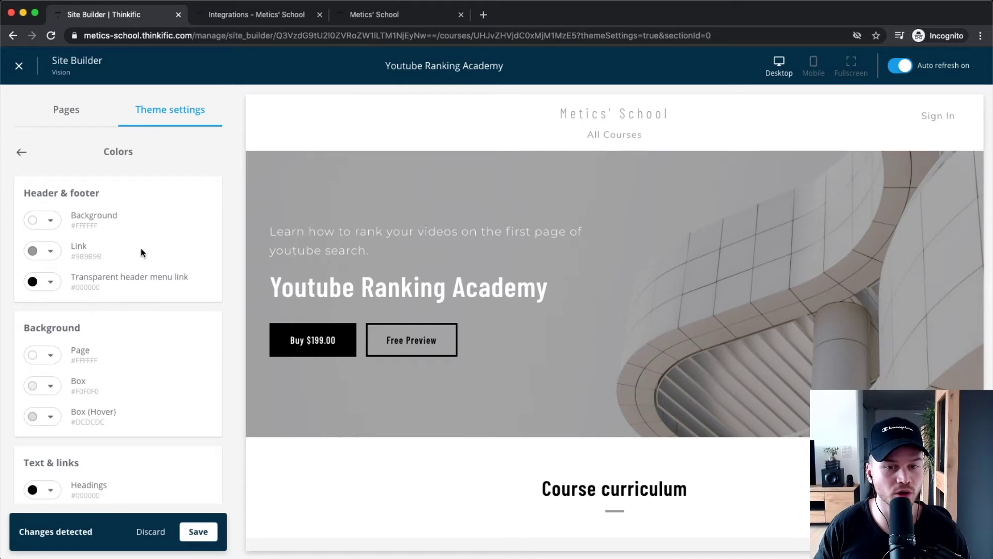
scroll(138, 251, down, 5)
scroll(94, 313, up, 1)
scroll(88, 326, down, 4)
scroll(80, 342, up, 2)
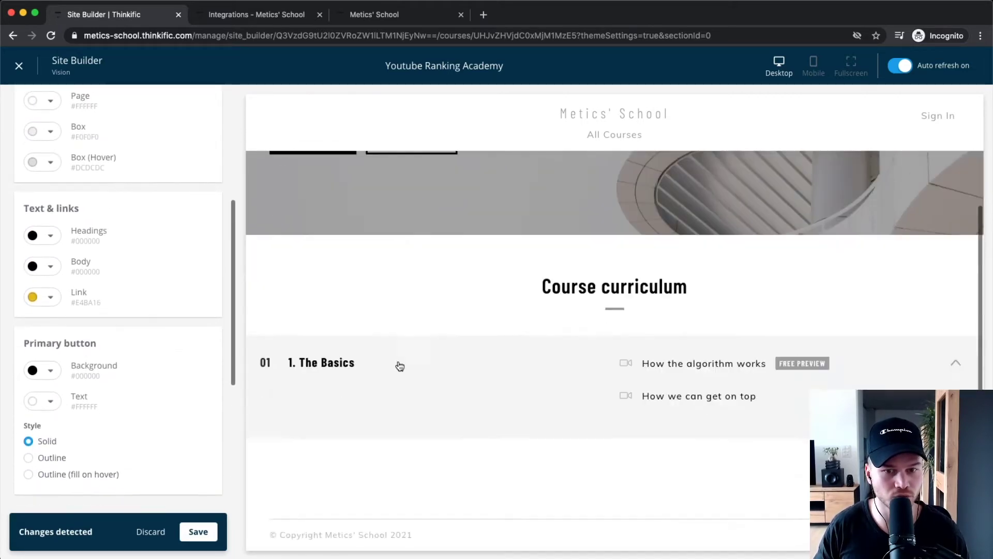
scroll(39, 373, up, 3)
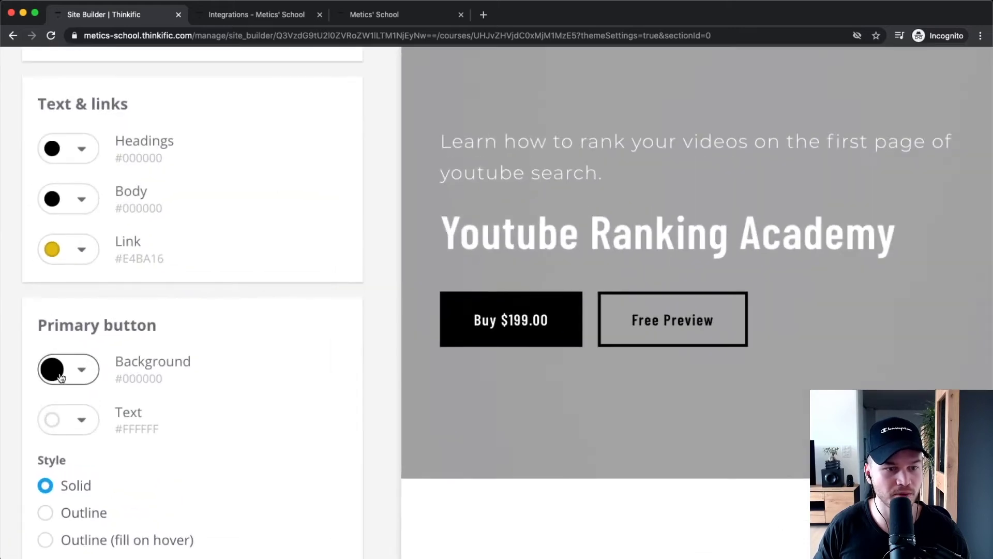
click(91, 376)
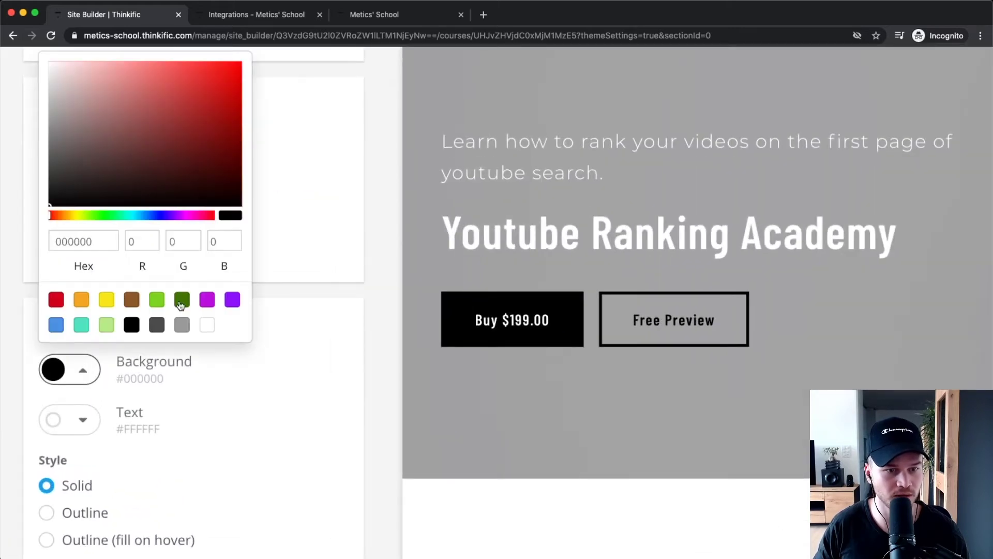
click(182, 300)
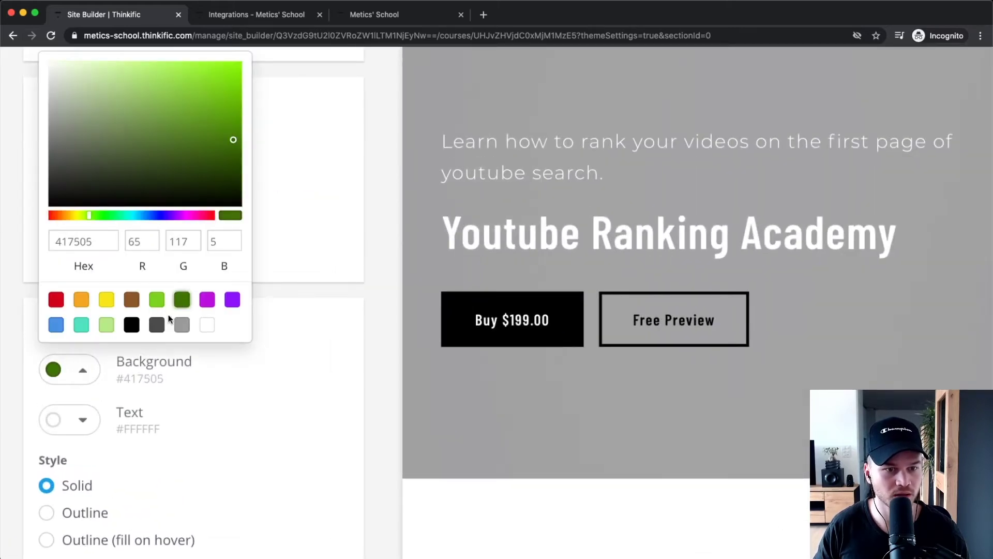
click(57, 305)
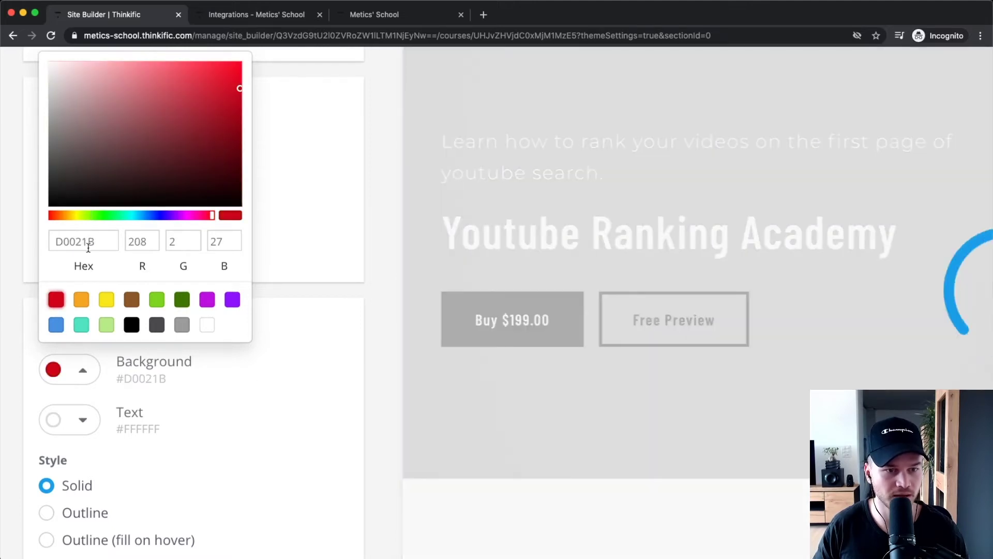
- Copy the primary button's hex color D0021B, apply it to the theme's body text, and review the color settings
click(100, 242)
drag(100, 241, 72, 242)
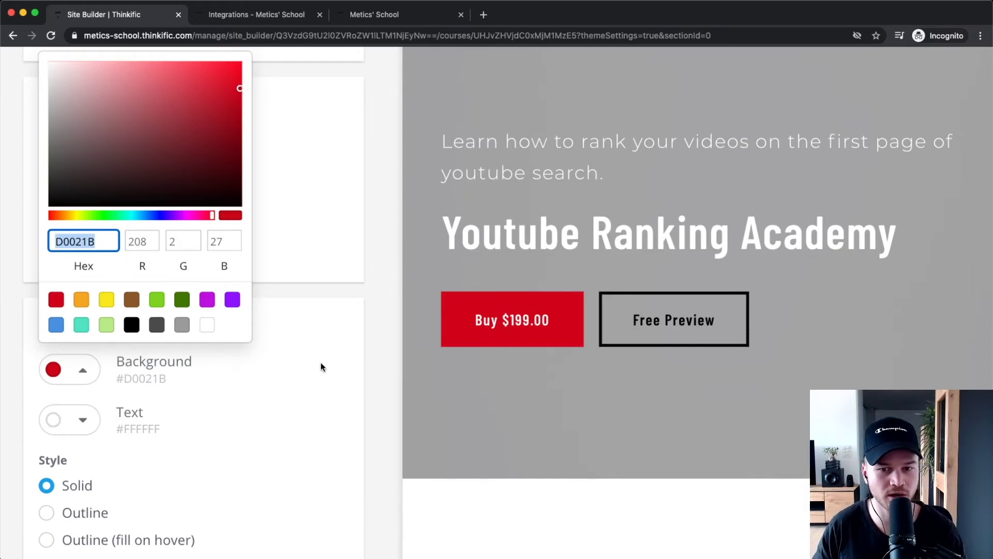
click(268, 395)
scroll(266, 394, up, 3)
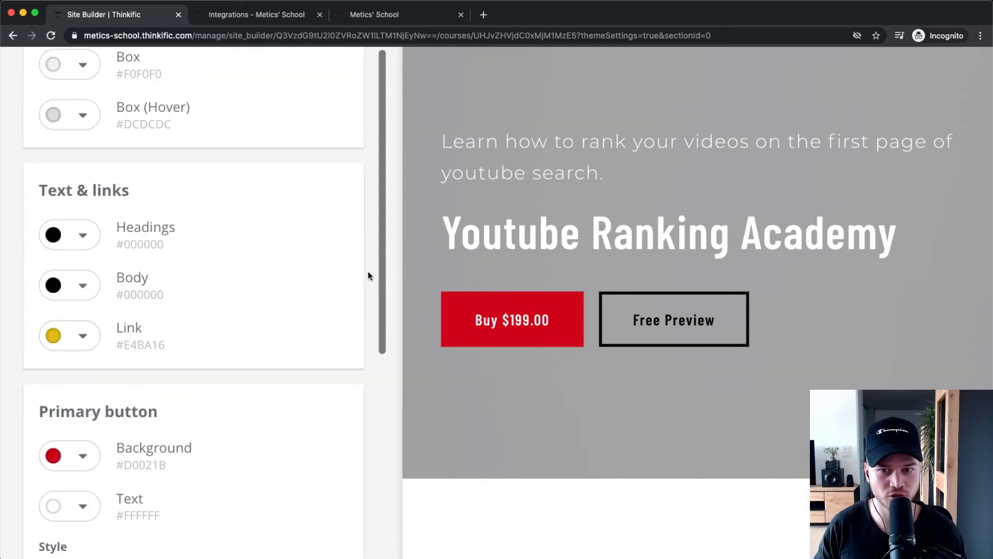
scroll(103, 302, up, 2)
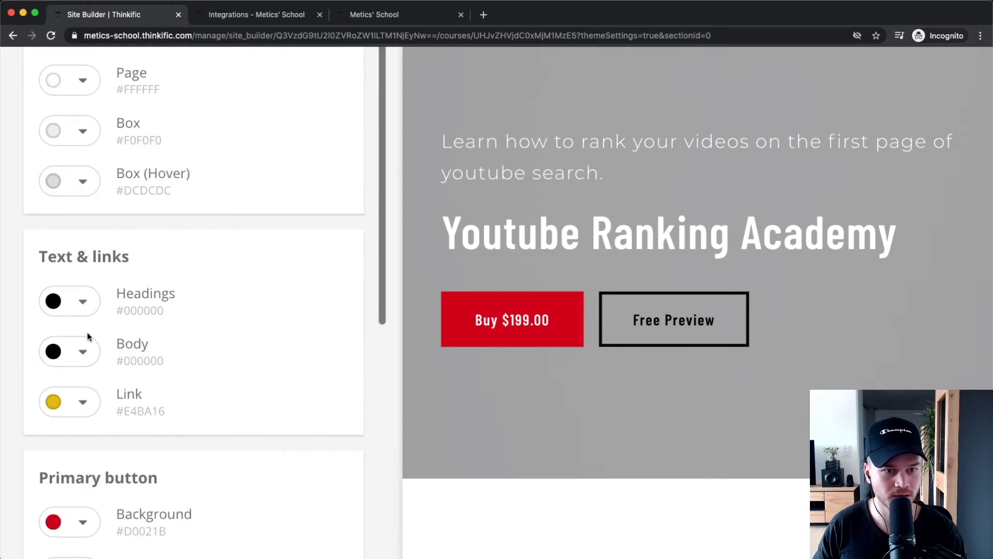
click(89, 308)
click(98, 353)
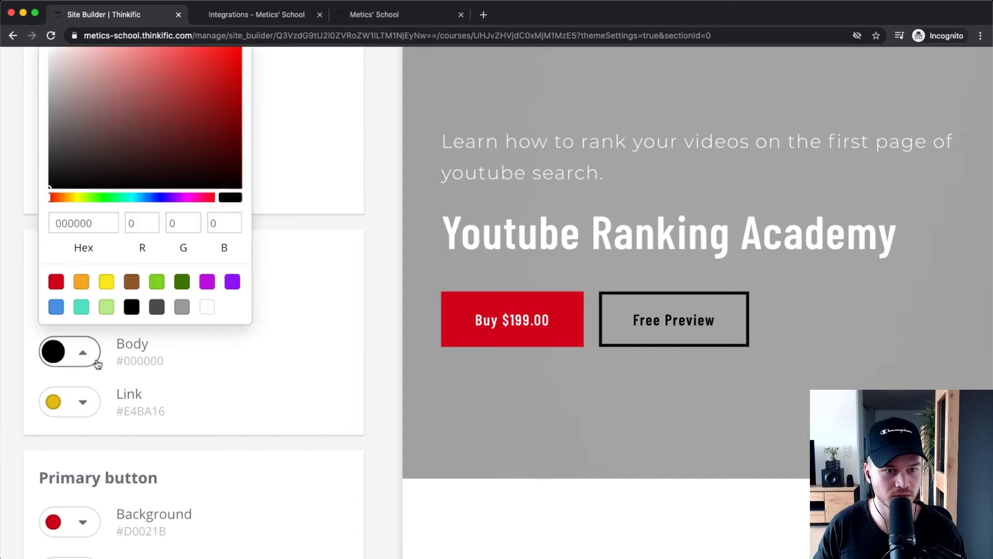
double_click(72, 223)
text(D0021B)
click(339, 346)
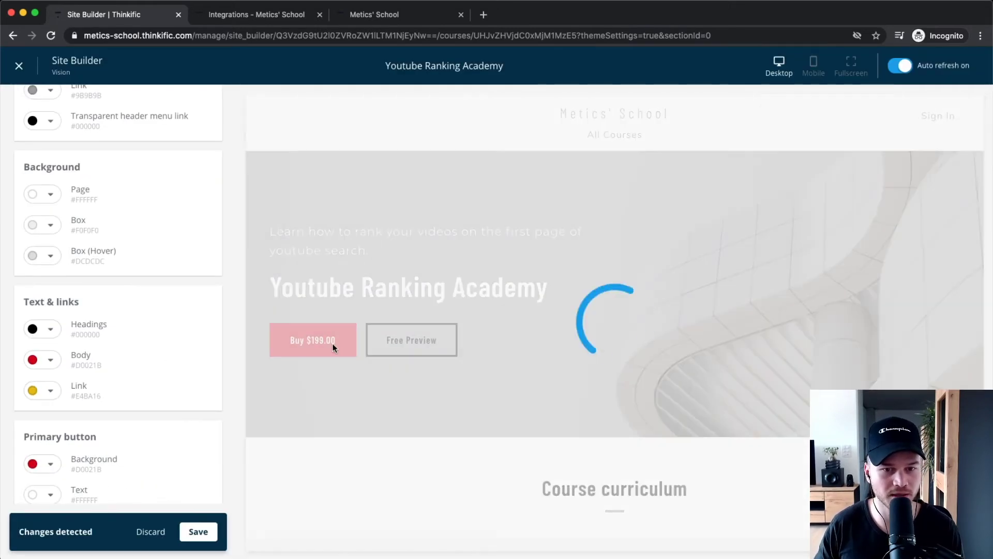
scroll(159, 390, down, 6)
scroll(538, 398, down, 4)
scroll(535, 399, up, 4)
scroll(174, 320, up, 7)
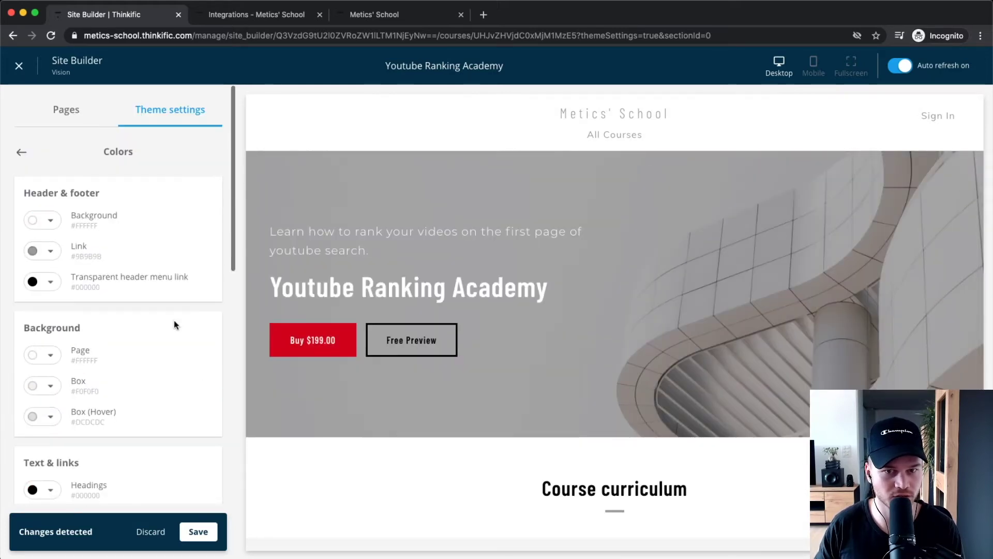
- Discard the unsaved color changes, and look over the theme's typography settings
click(151, 531)
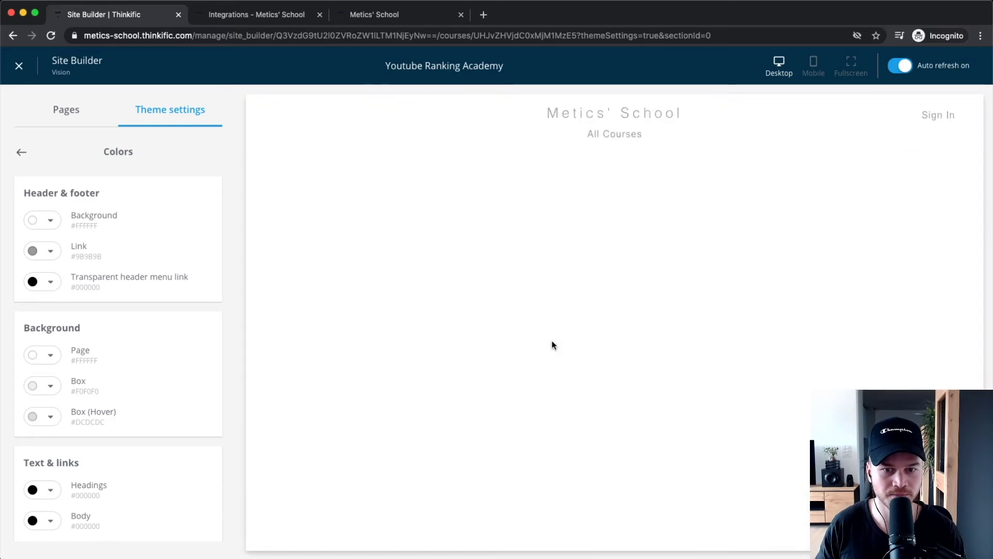
scroll(542, 348, up, 2)
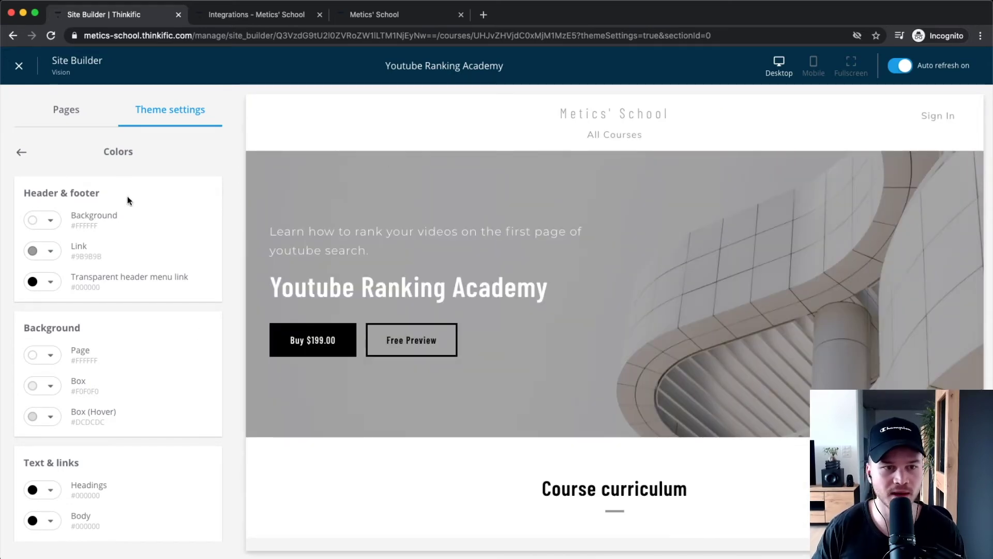
click(20, 155)
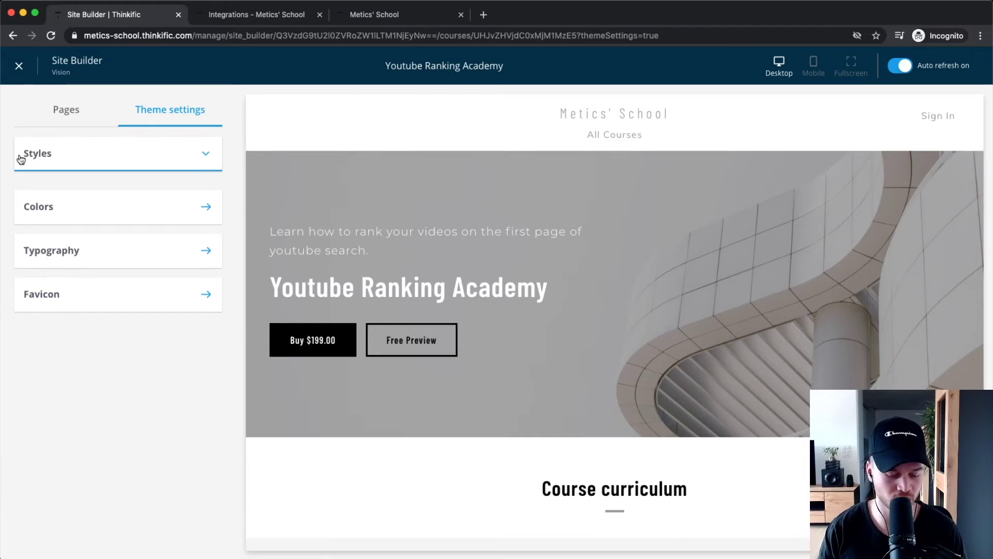
click(71, 258)
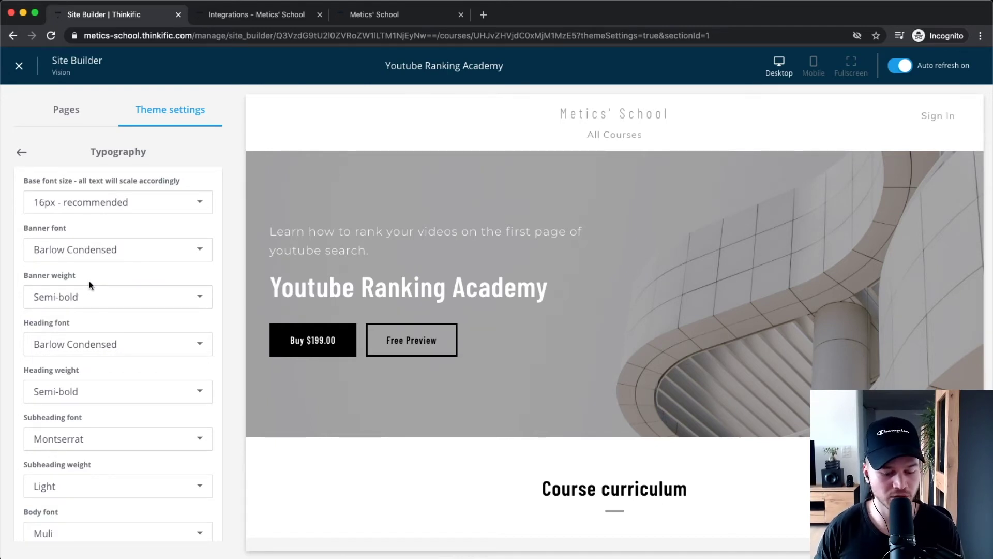
click(21, 152)
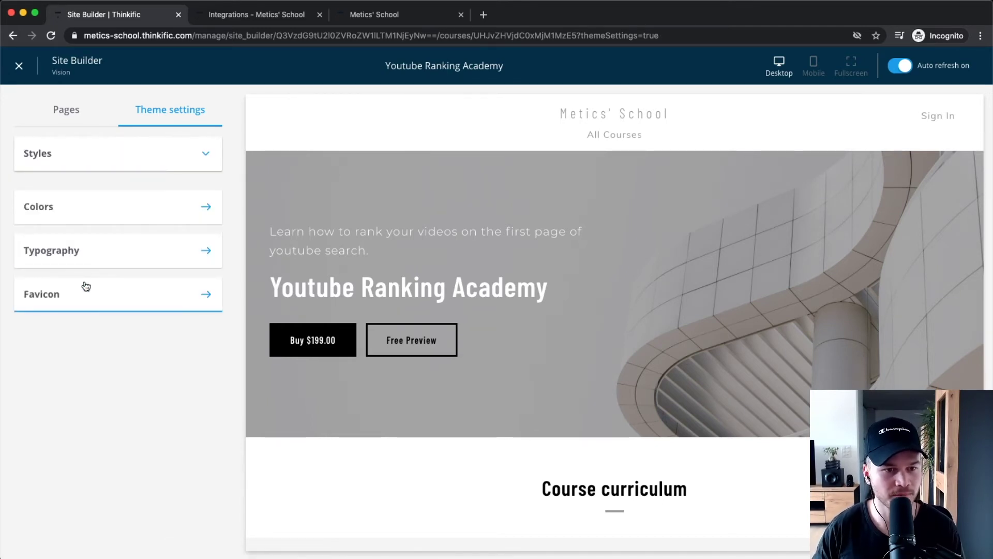
- Replace the theme's favicon with the image youtube.png from the Thinkific Tutorial folder
click(95, 296)
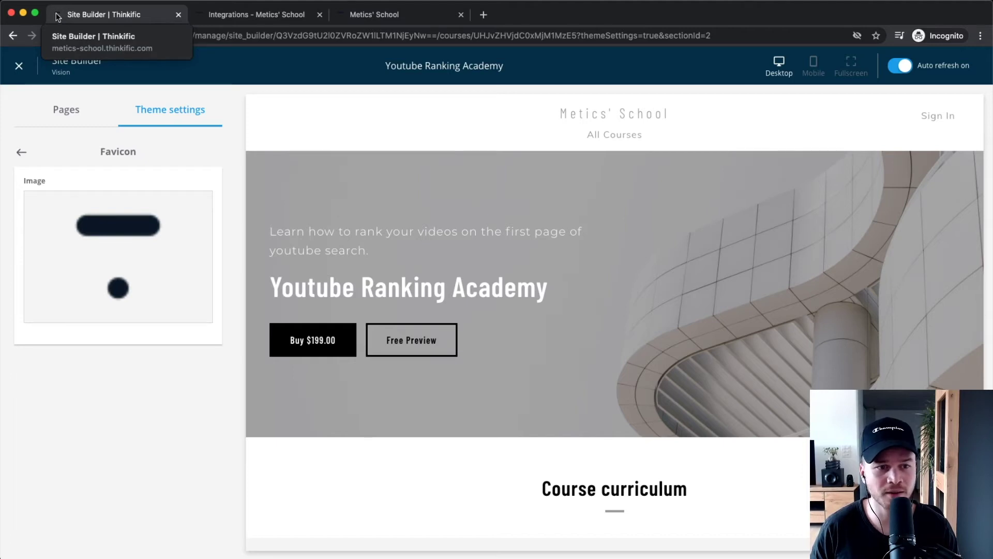
mouse_move(110, 234)
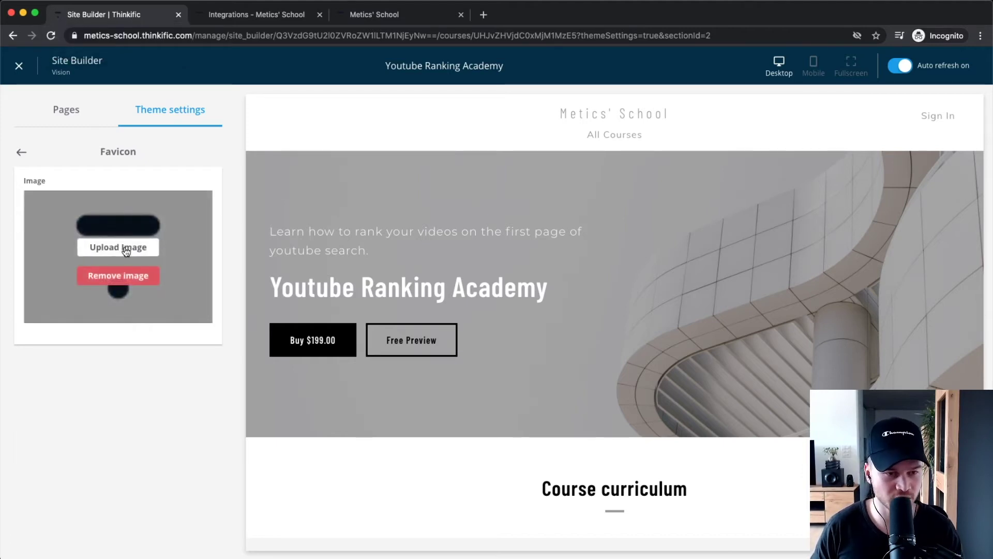
click(132, 278)
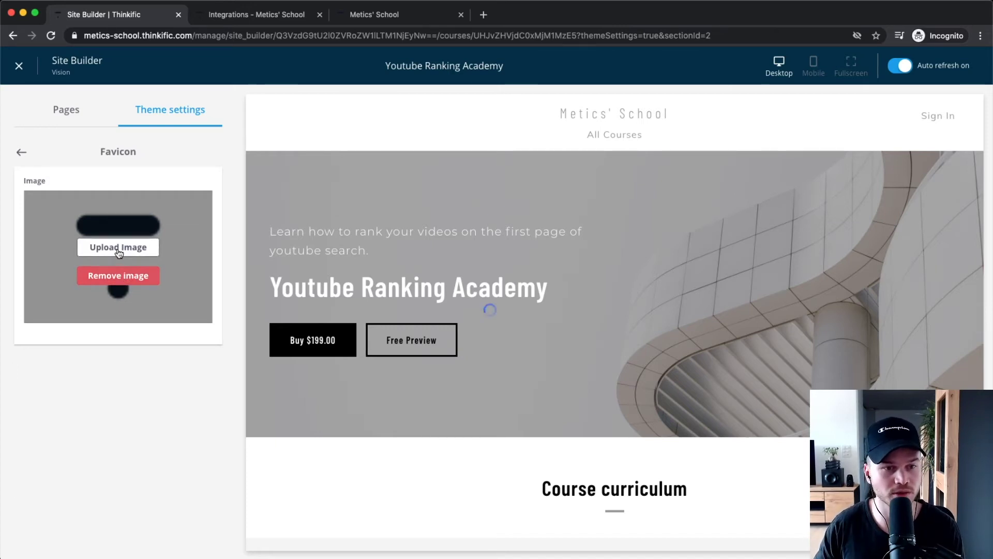
click(119, 251)
click(515, 304)
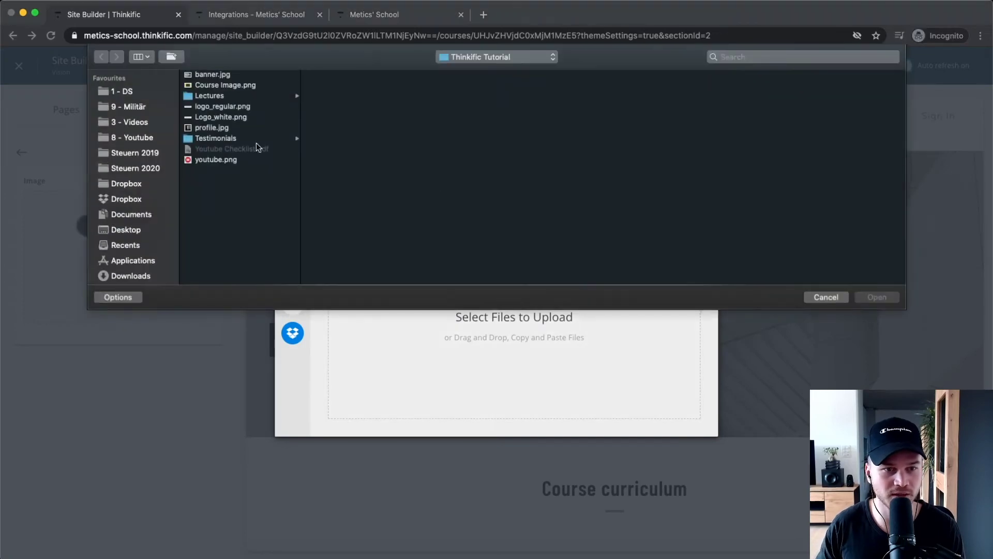
click(227, 160)
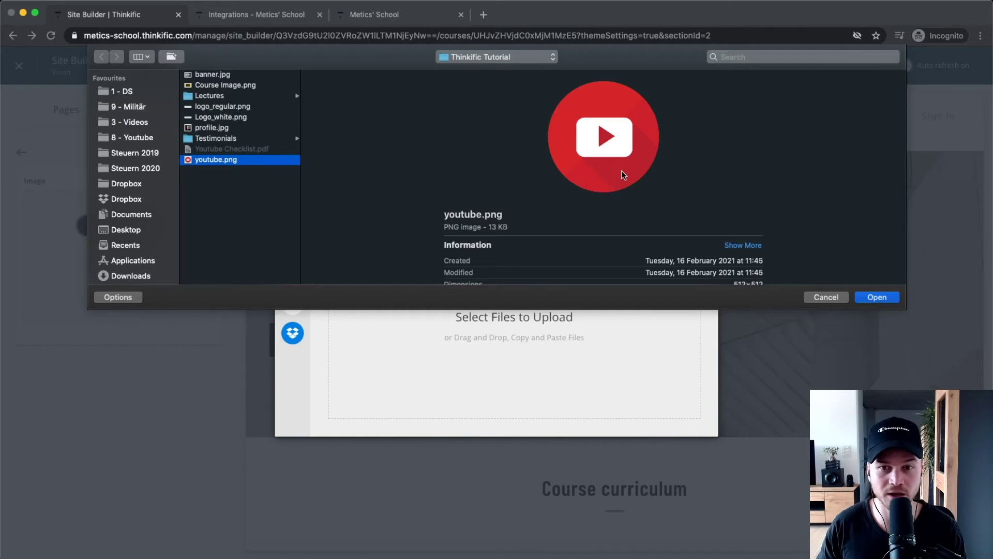
click(884, 300)
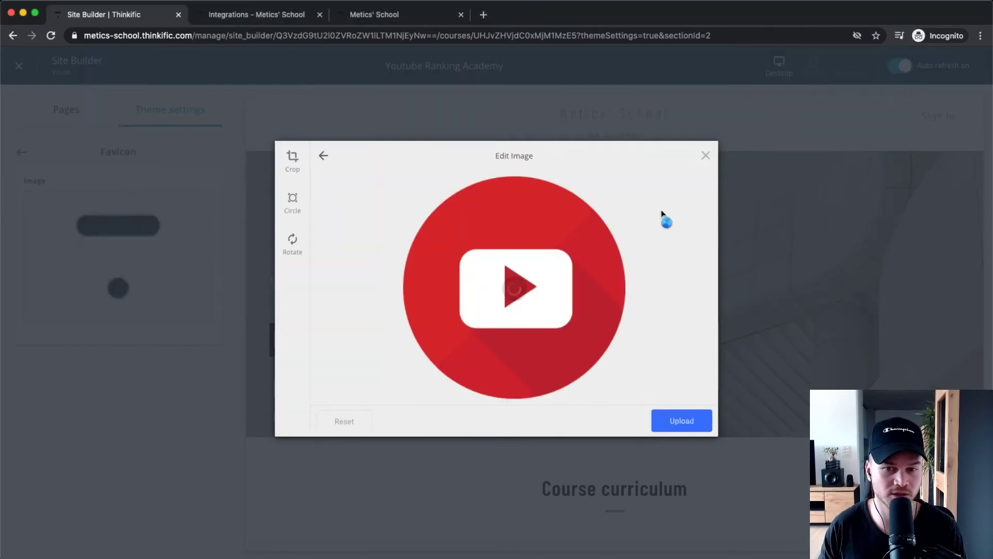
click(681, 427)
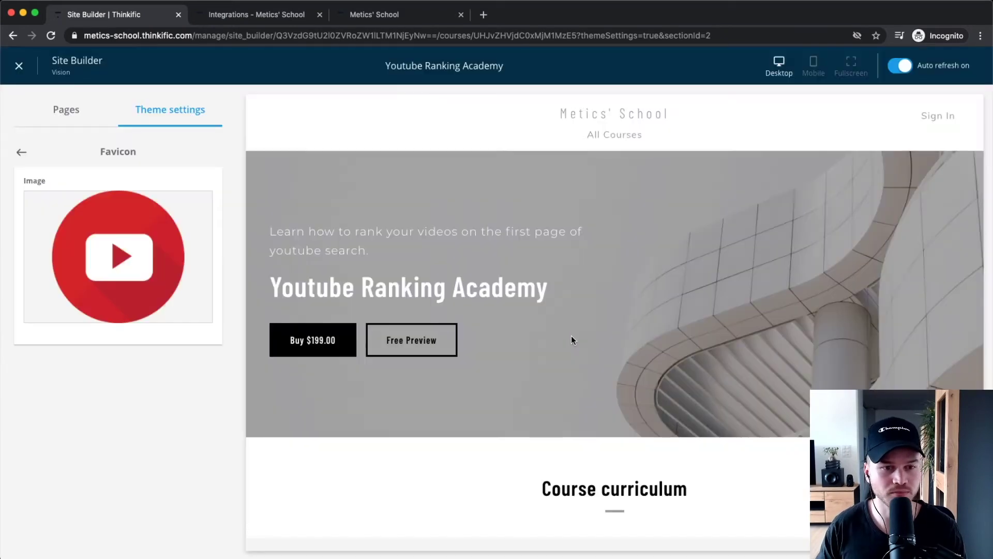
mouse_move(162, 282)
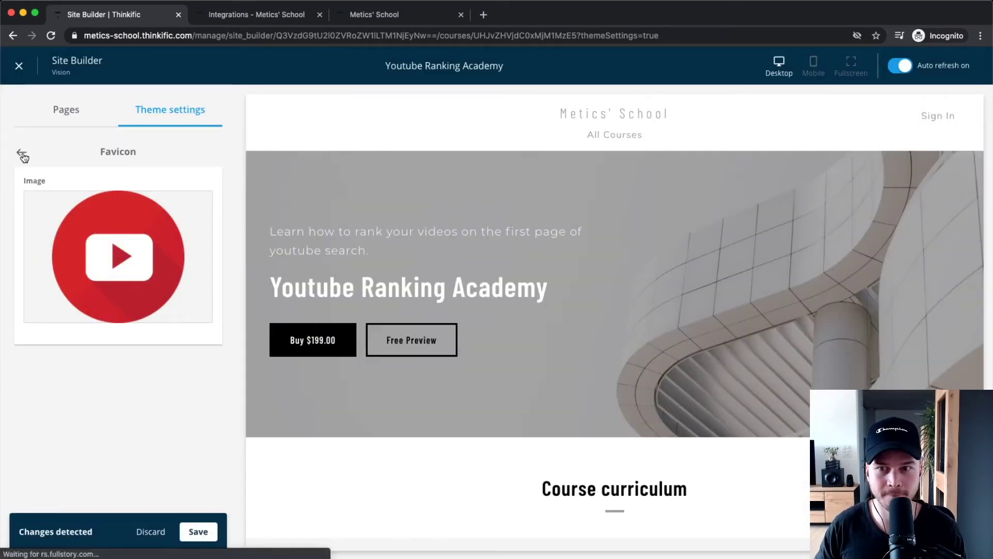
click(22, 153)
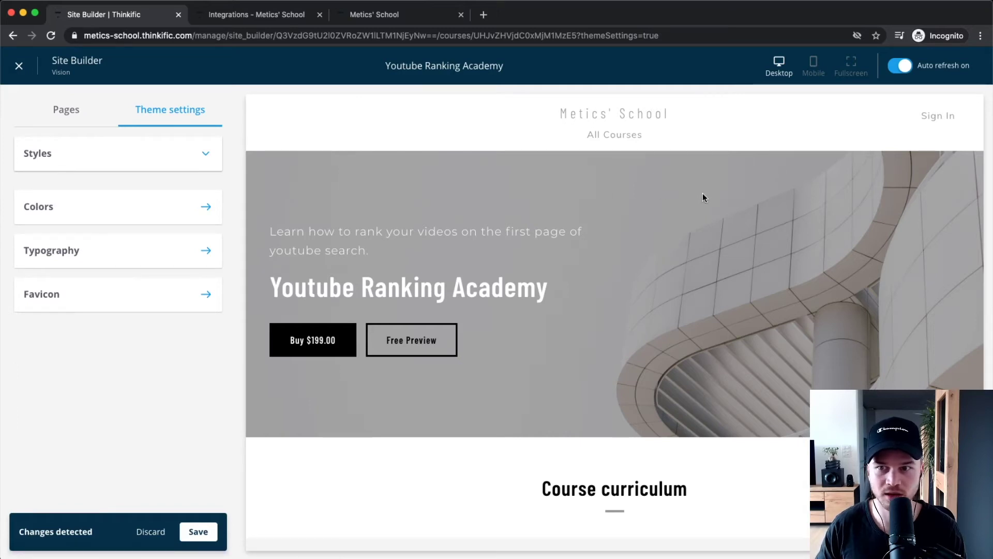
- Save the favicon change and check it on the browser tab of the Metics' School course preview
click(357, 15)
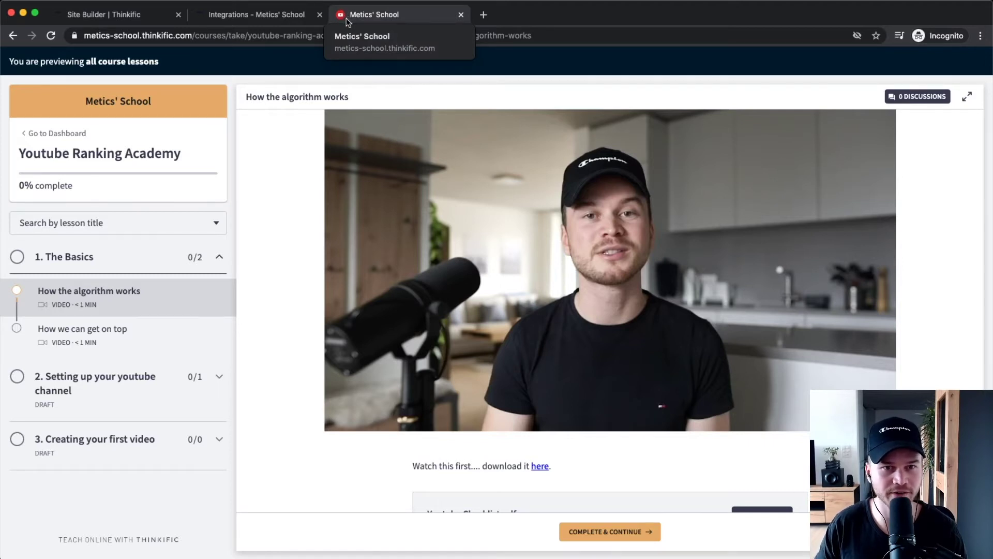
click(195, 10)
click(94, 9)
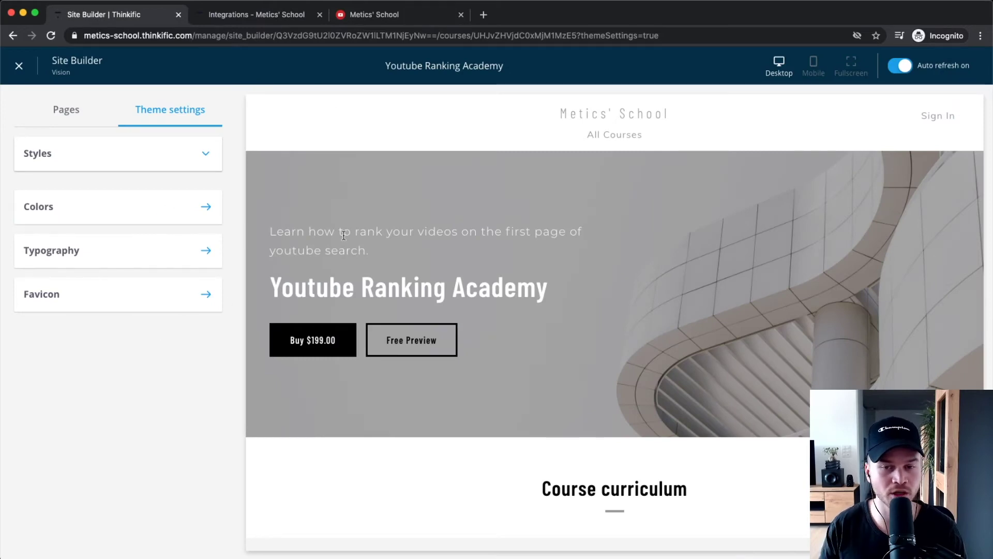
- Upload logo_regular.png as the logo image in the header of the Youtube Ranking Academy page
click(66, 109)
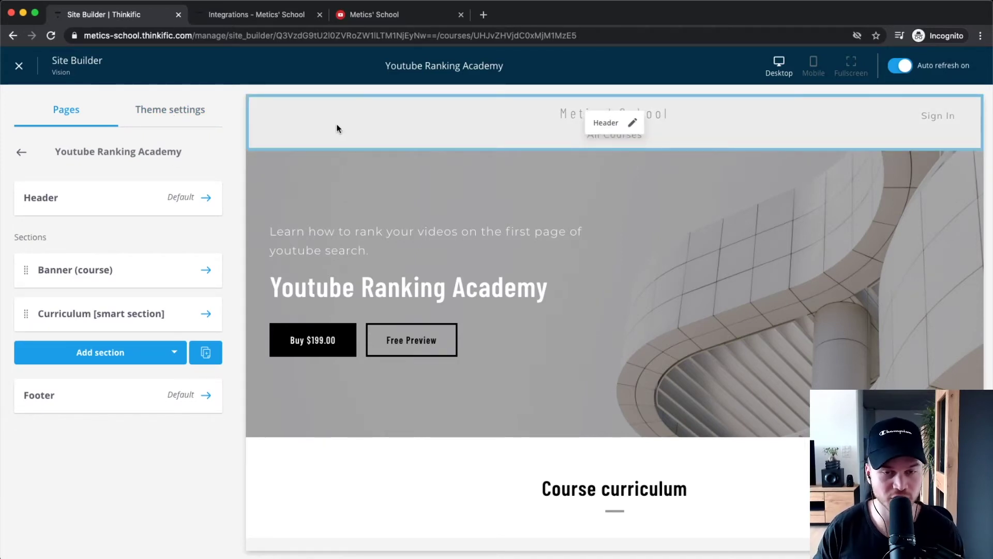
click(133, 197)
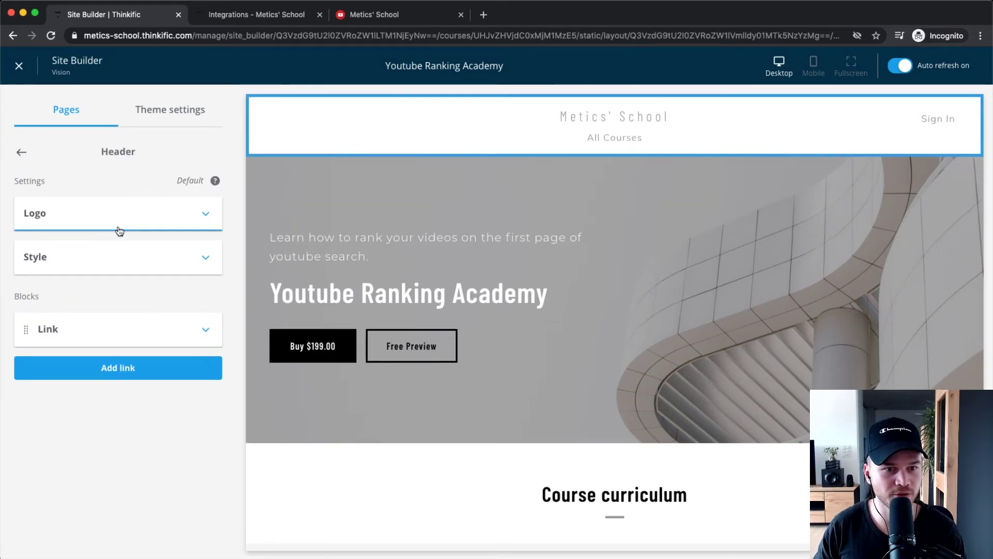
click(180, 217)
click(118, 236)
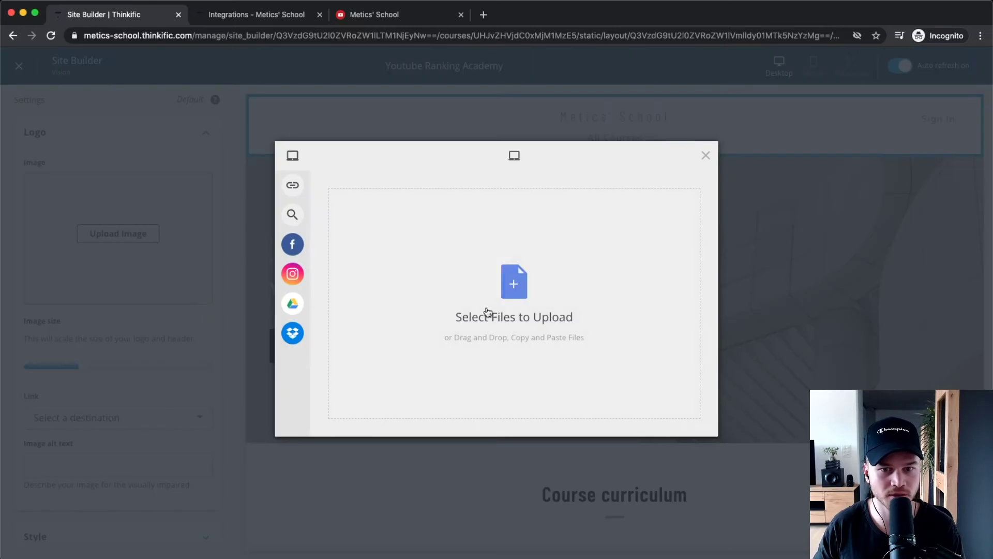
click(503, 311)
click(241, 117)
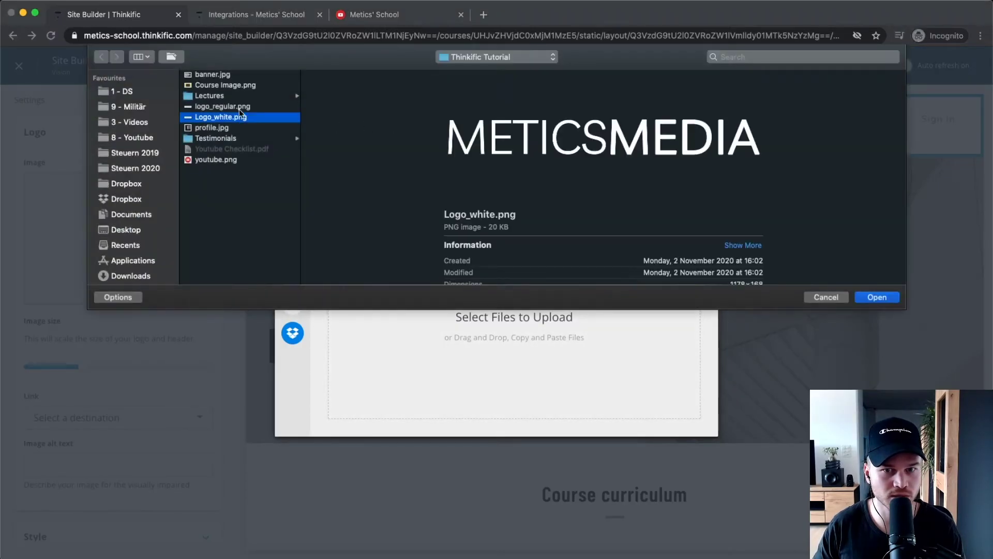
key(Up)
click(878, 297)
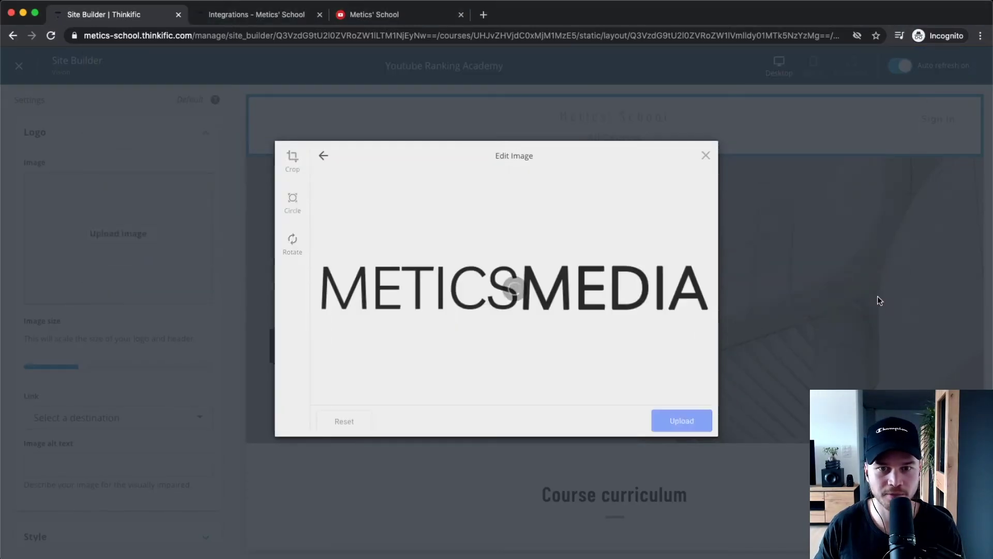
click(681, 421)
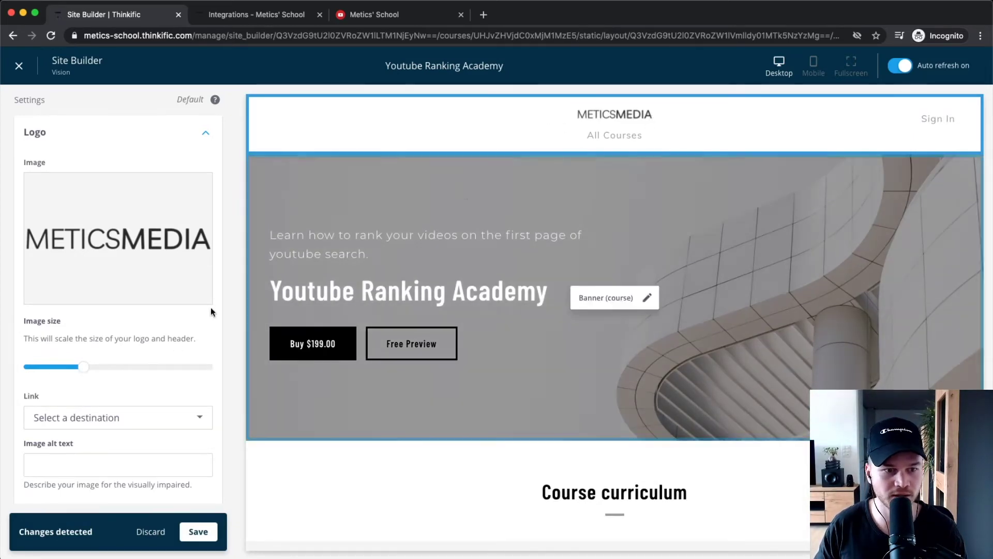
- Set the header logo's link destination to a course page
scroll(178, 389, down, 3)
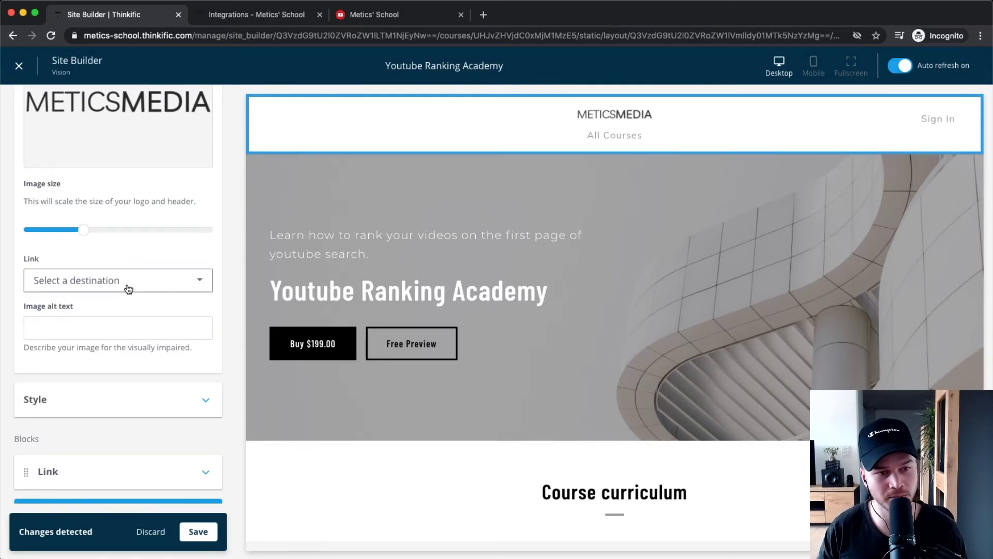
click(121, 285)
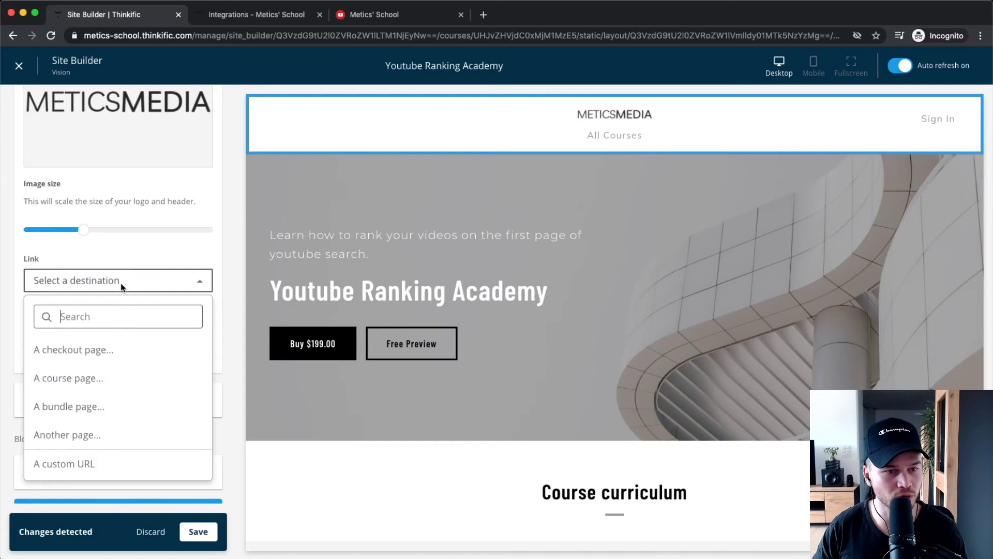
click(80, 377)
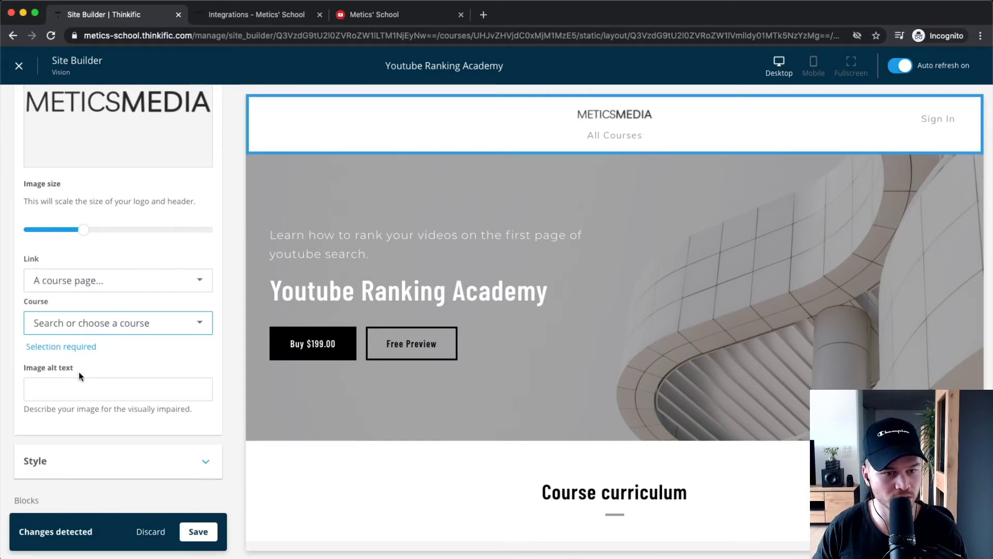
- Try the header with sticky navigation switched off in its style settings, and re-enable it while checking the page preview
scroll(204, 372, down, 3)
click(196, 365)
scroll(195, 367, down, 4)
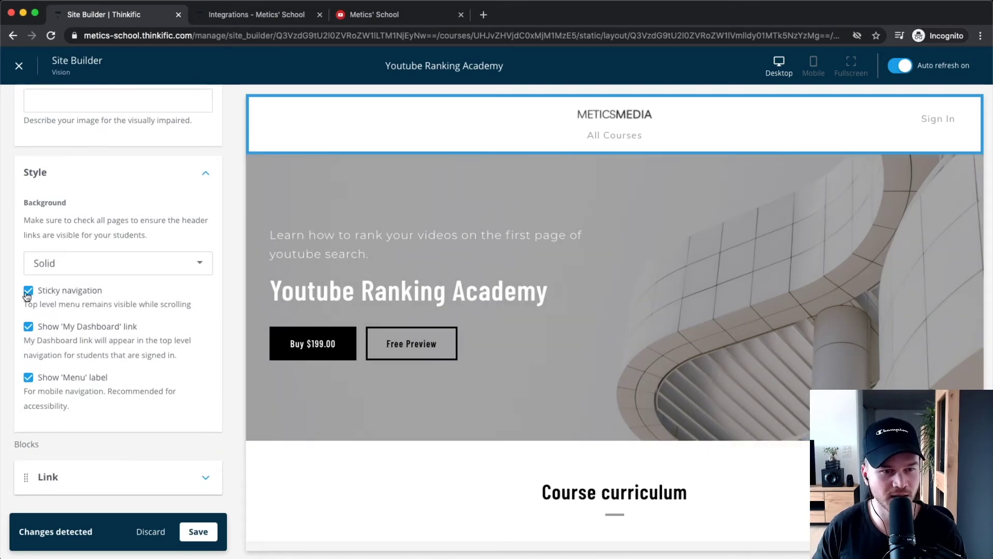
click(28, 292)
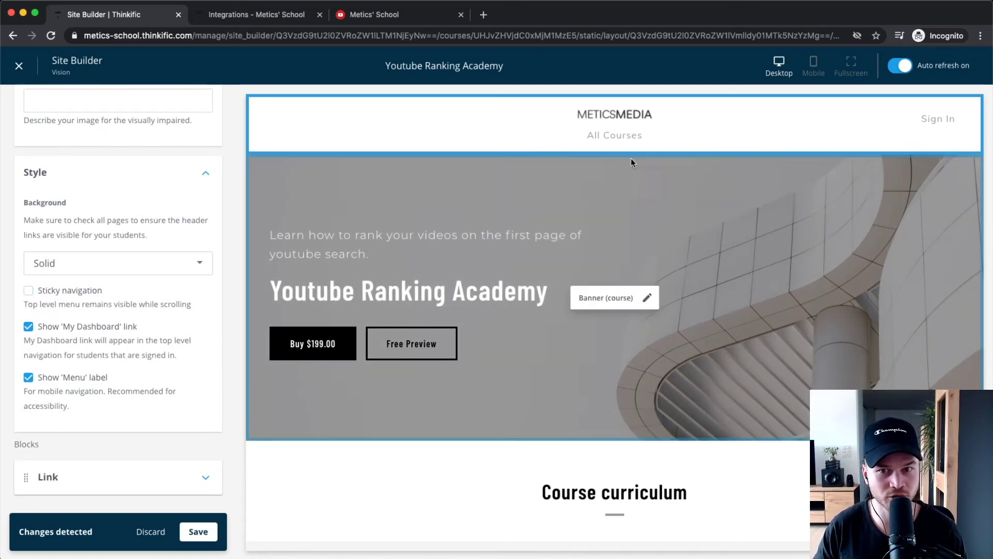
scroll(642, 250, down, 3)
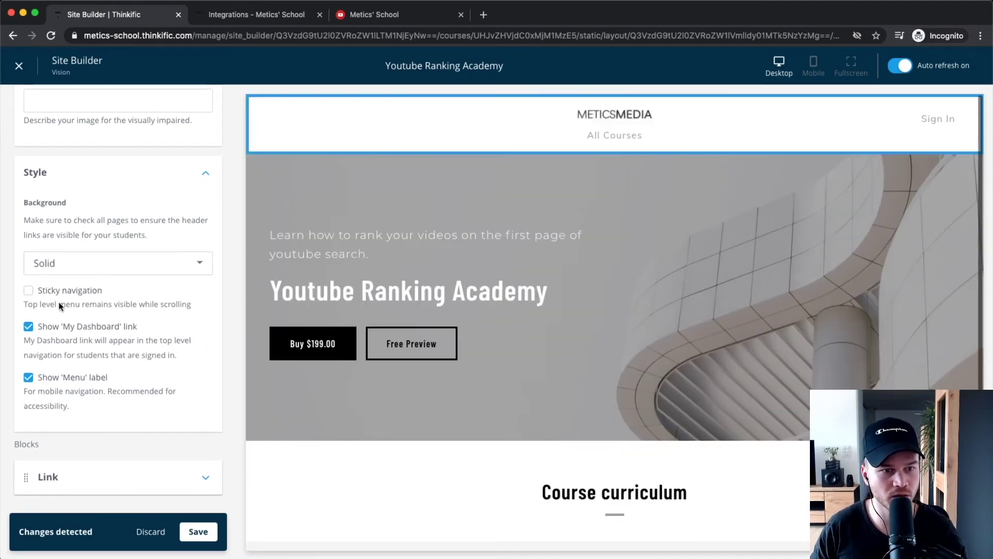
click(29, 290)
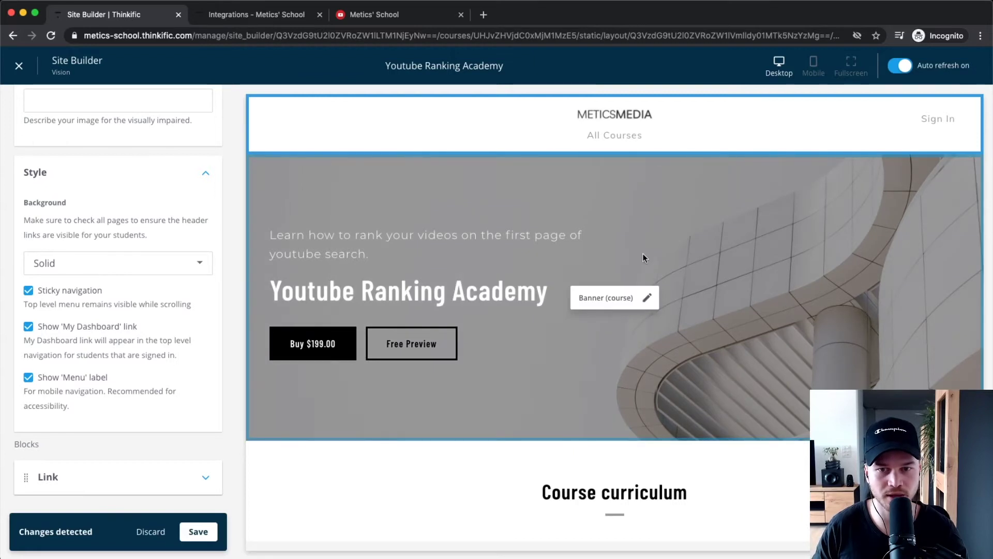
scroll(643, 253, down, 4)
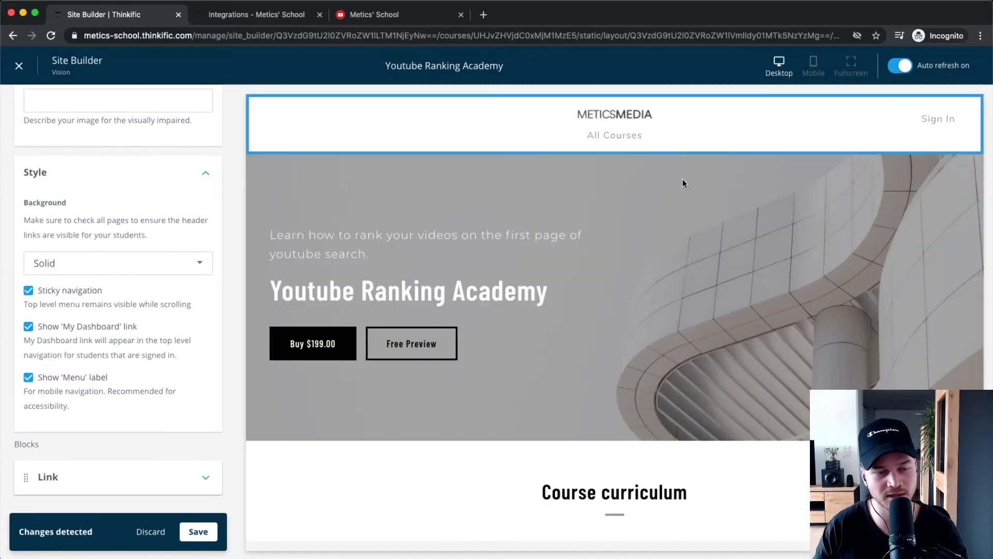
scroll(682, 179, up, 4)
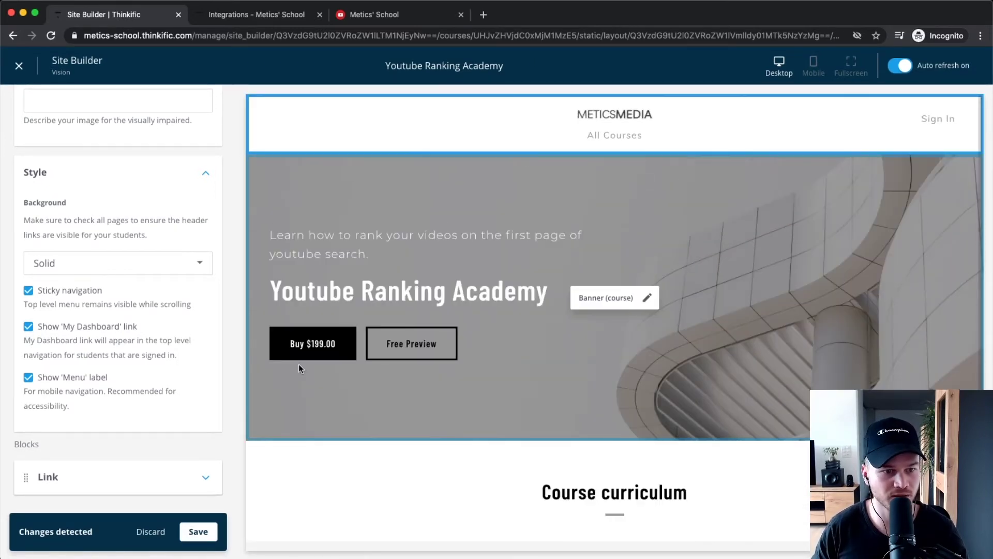
- Add a new link block to the header menu and set its text to "Youtube"
scroll(136, 374, down, 2)
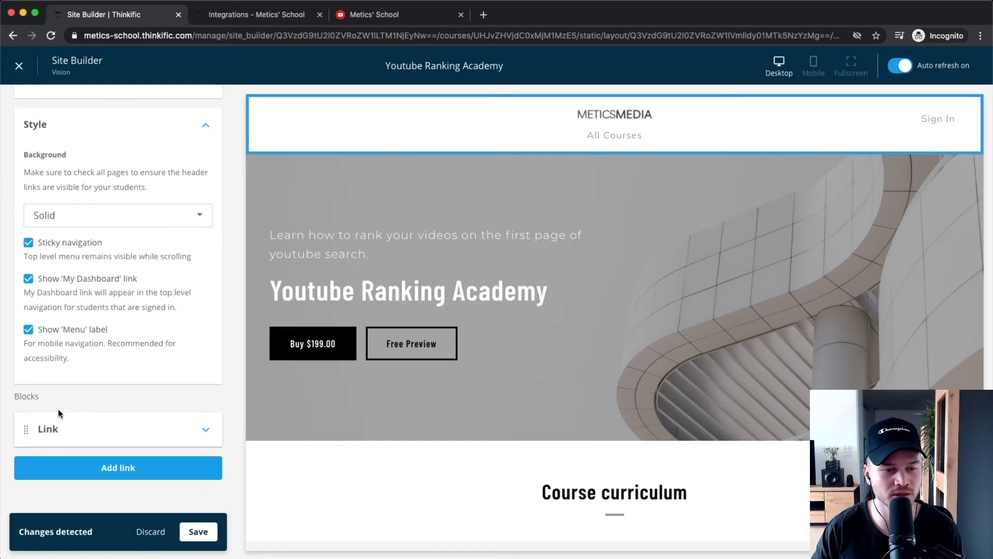
click(115, 476)
click(77, 439)
scroll(62, 372, down, 4)
click(56, 292)
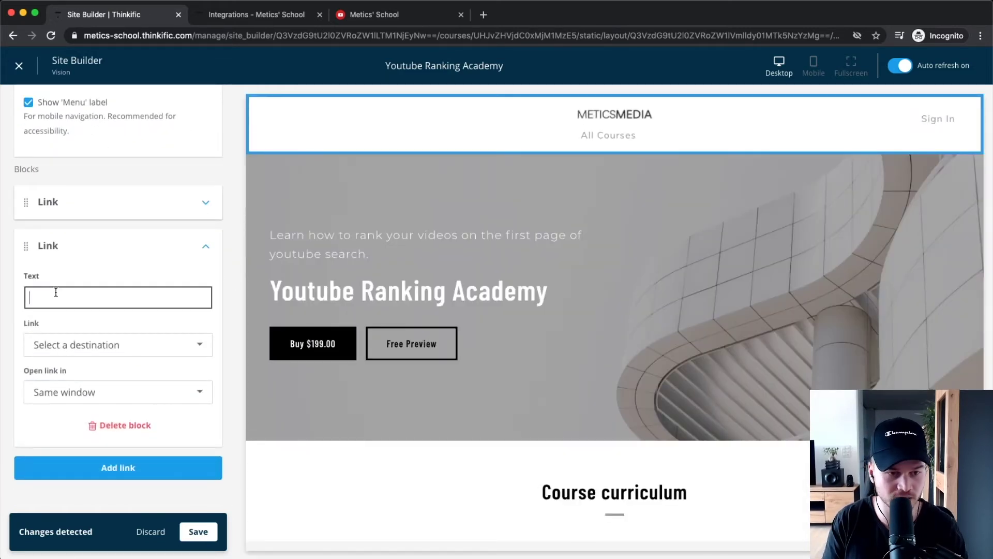
text(Youtube)
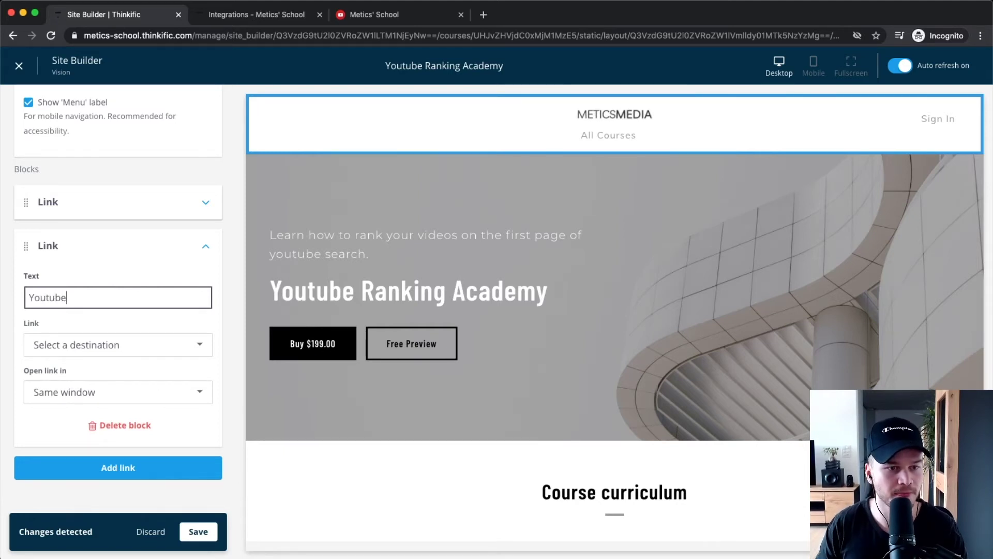
click(86, 339)
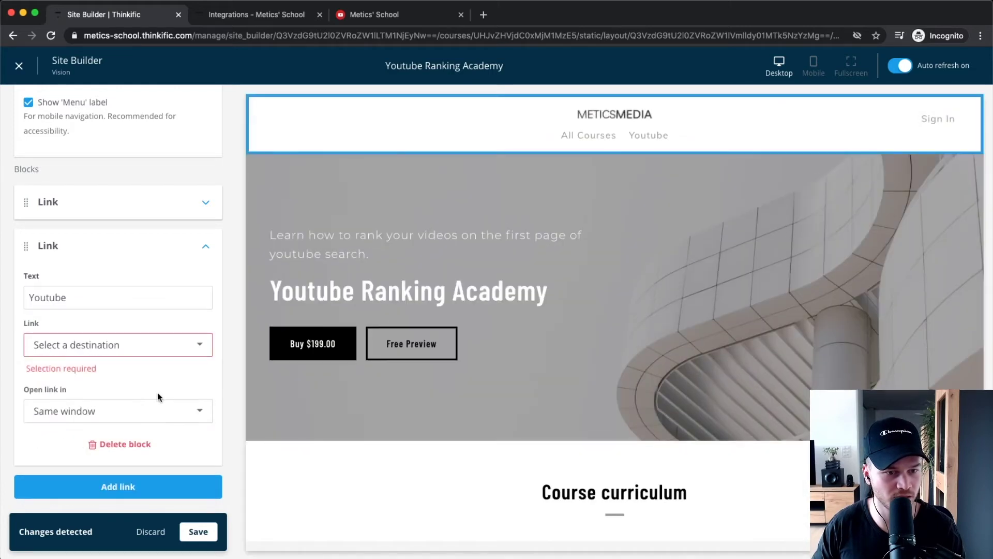
click(91, 344)
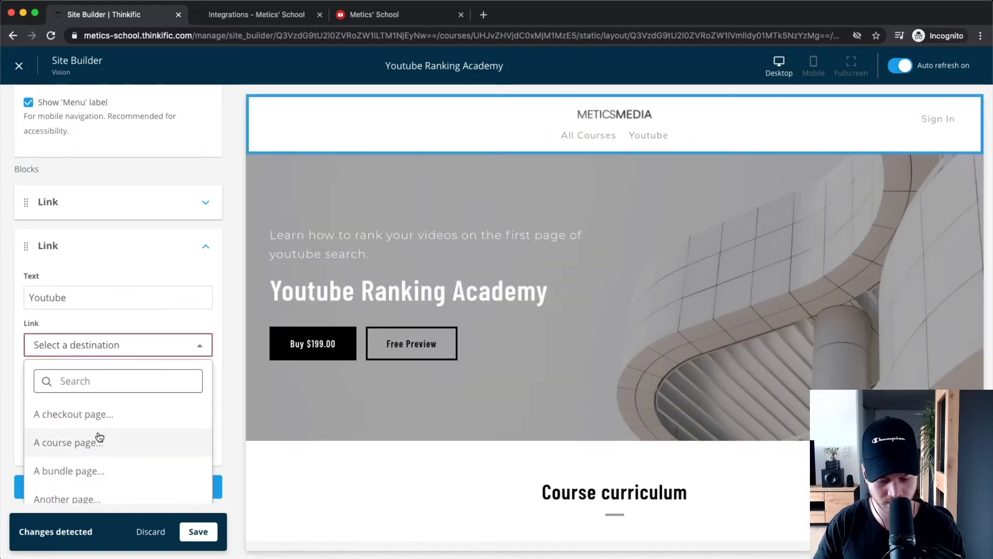
text(cus)
click(64, 443)
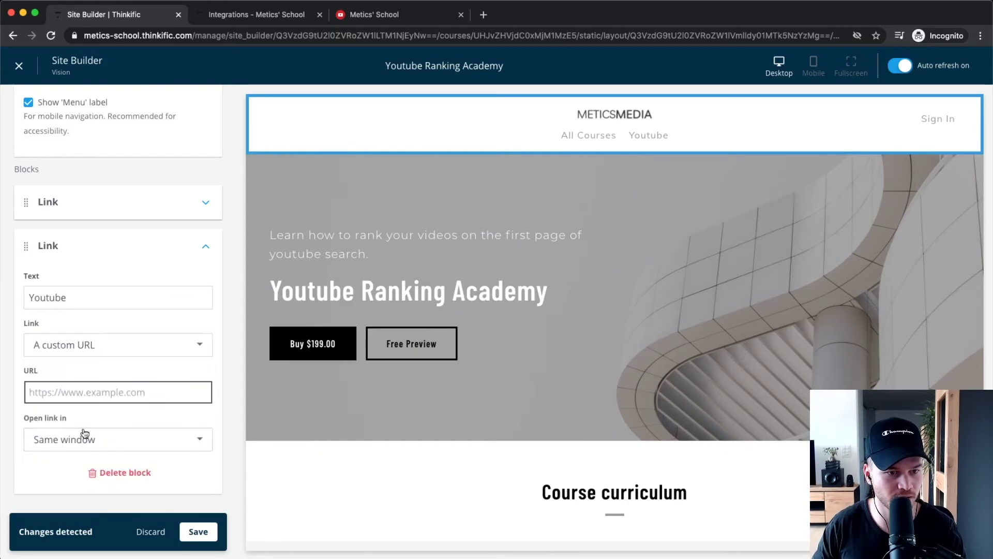
text(https://youtube.com/me)
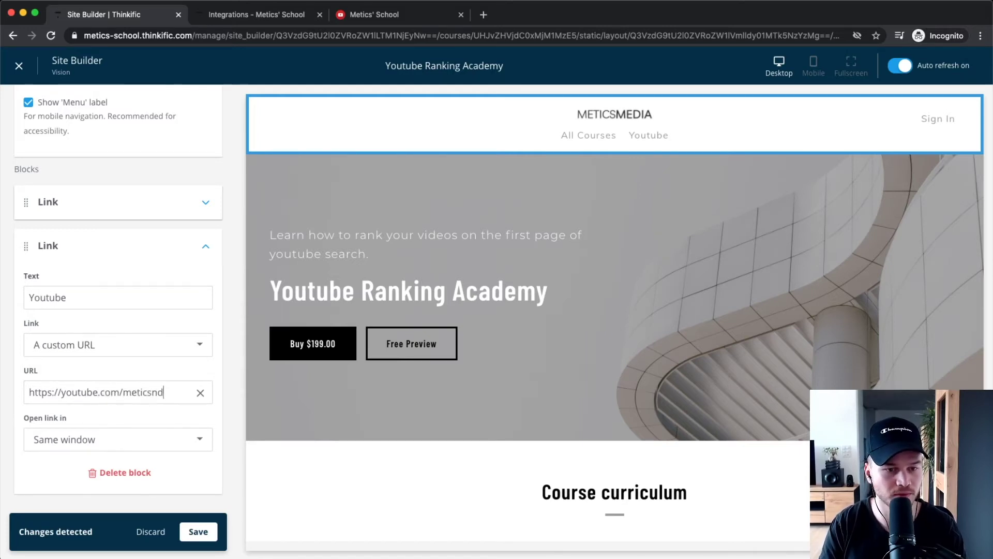
text(ticsmedia)
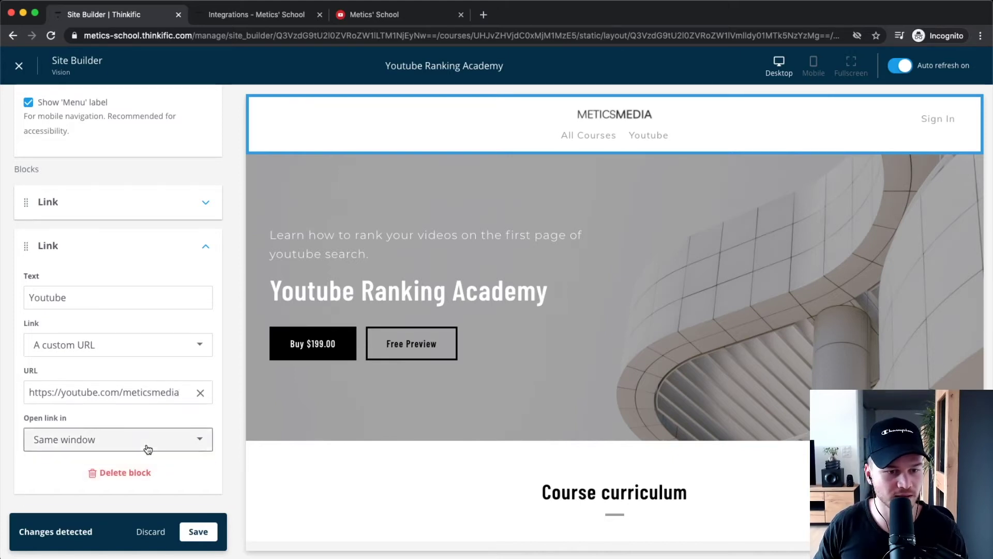
- Make the Youtube link open in a new window and save the header changes
click(78, 439)
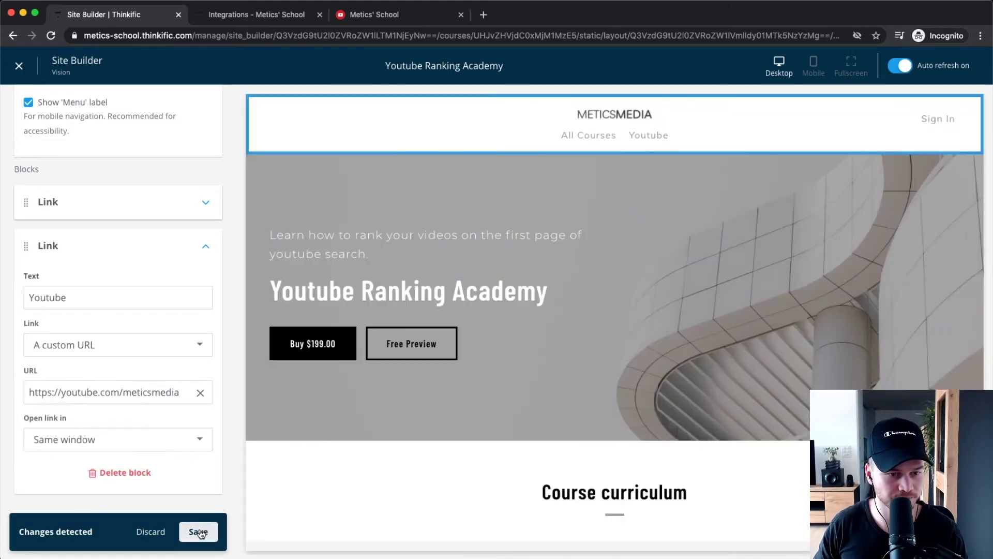
click(198, 532)
click(144, 448)
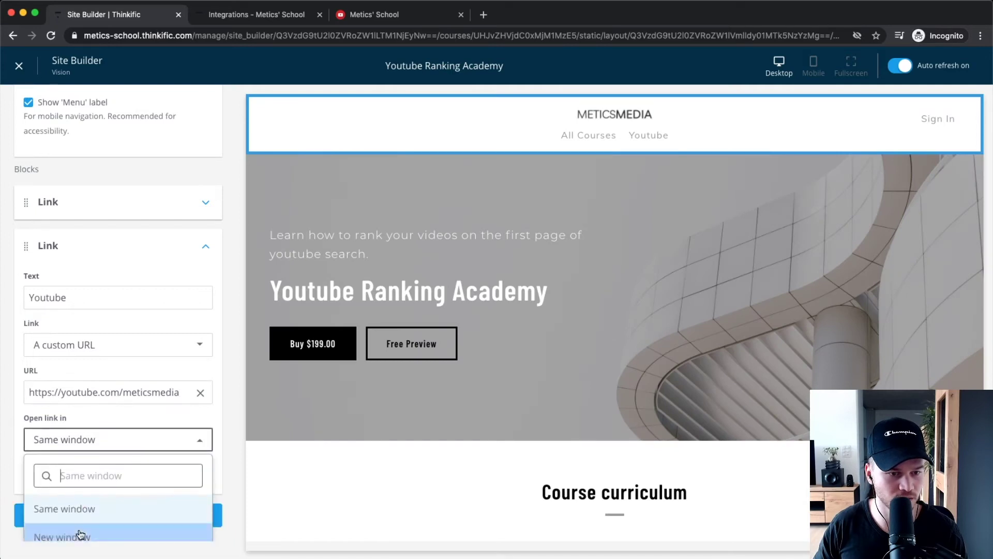
click(45, 534)
scroll(217, 476, down, 1)
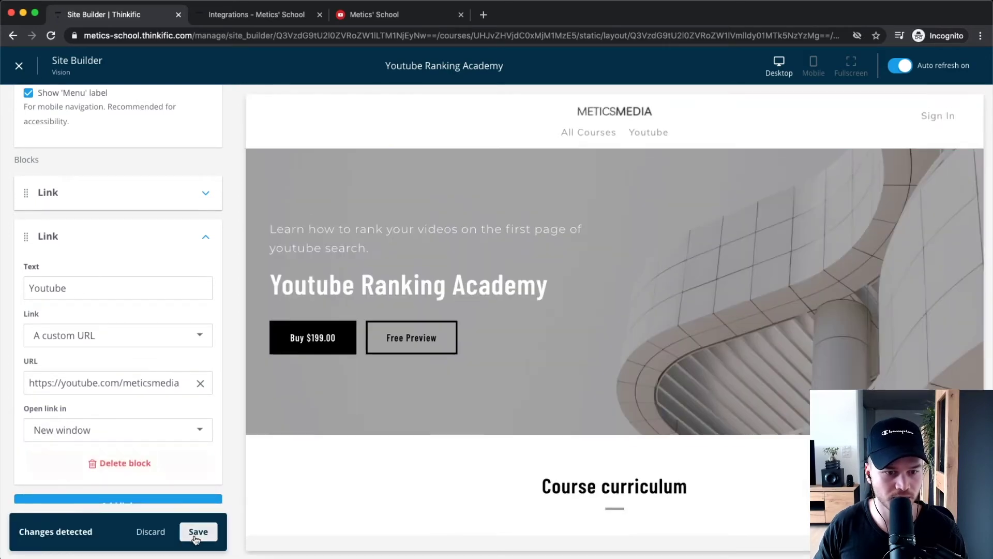
click(196, 535)
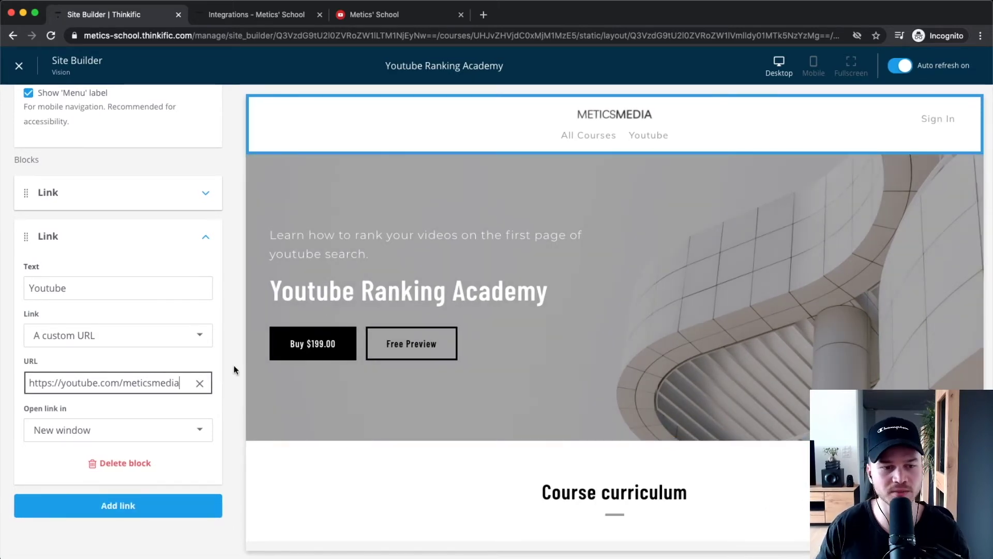
- Open the heading settings of the Banner (course) section and compare the heading fields with the title and description in the preview
scroll(185, 402, up, 15)
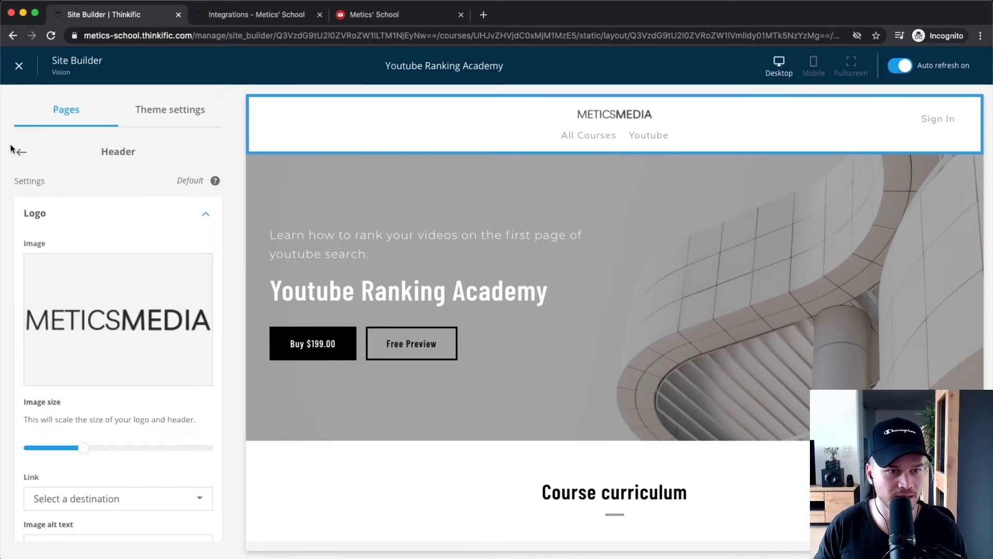
click(20, 152)
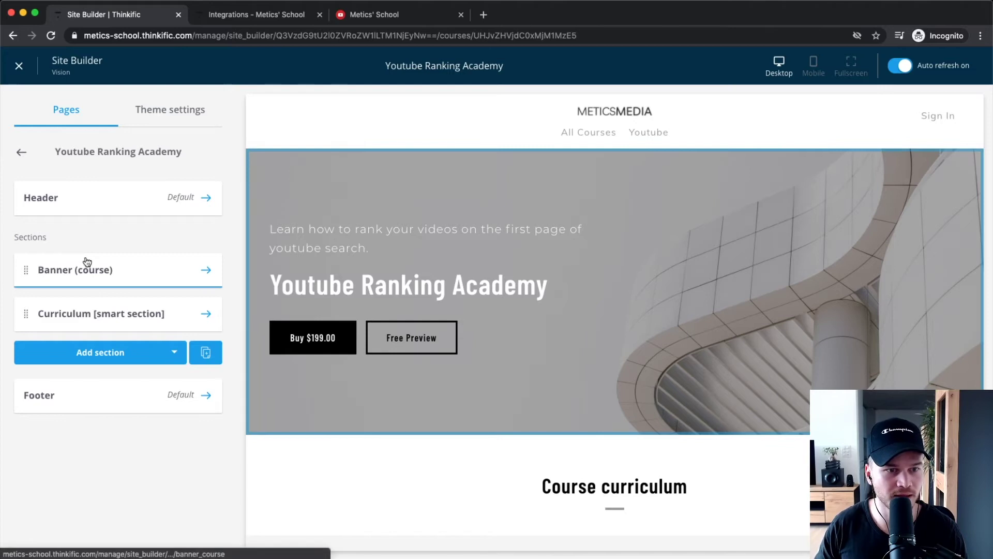
click(109, 271)
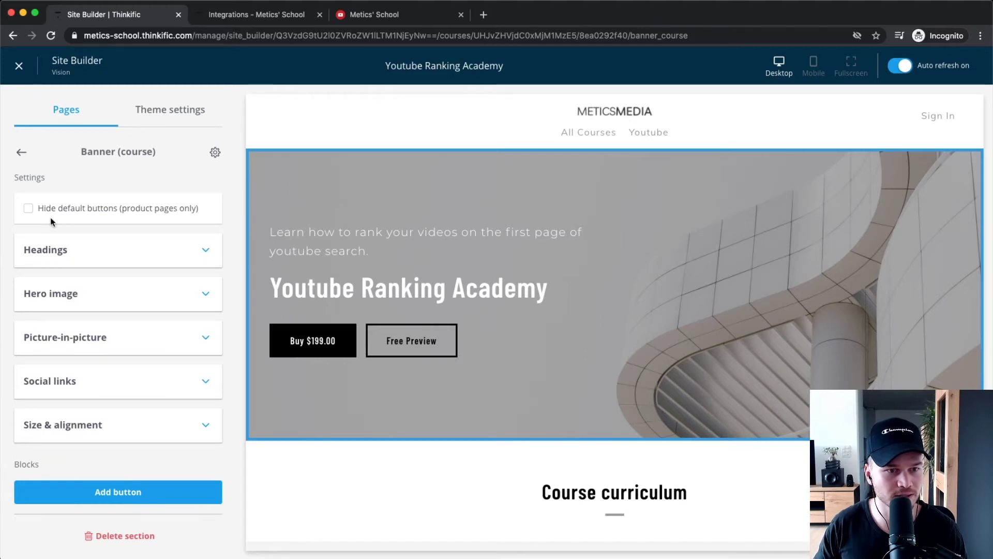
click(187, 253)
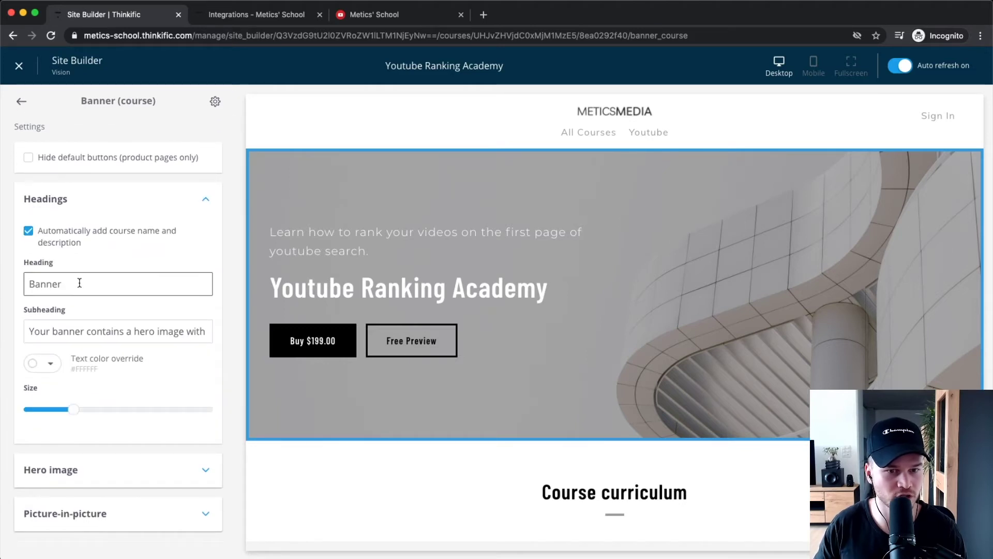
scroll(65, 310, down, 1)
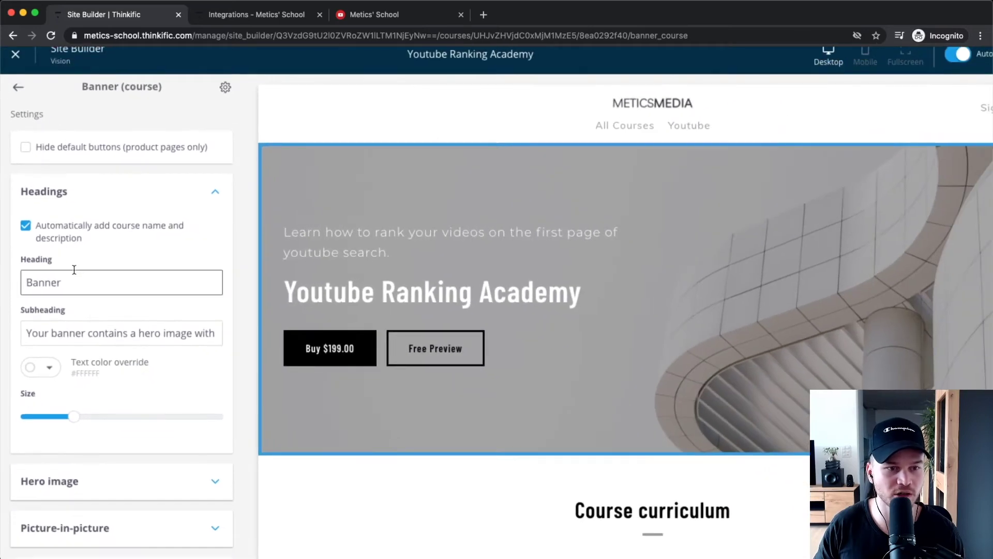
double_click(95, 298)
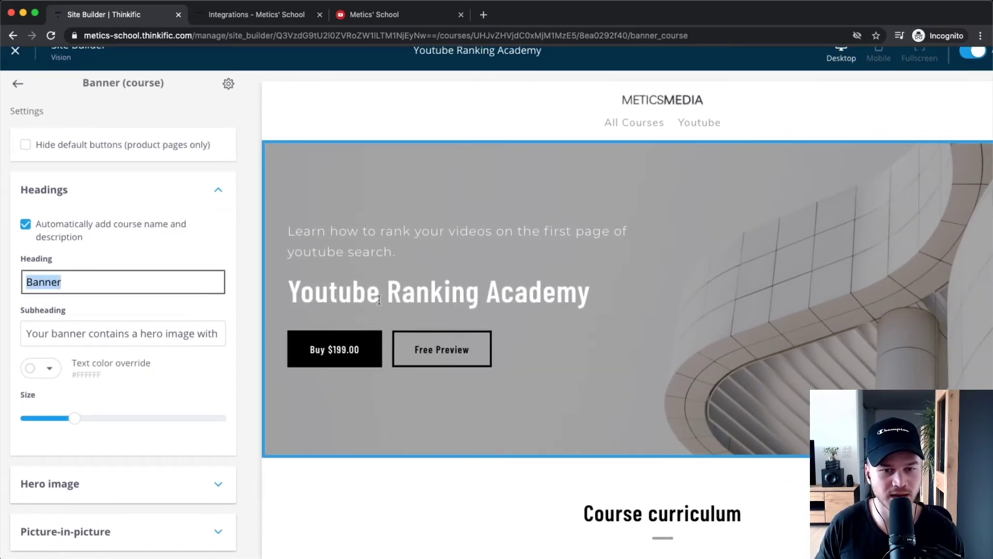
drag(291, 293, 461, 249)
click(305, 237)
drag(288, 231, 395, 252)
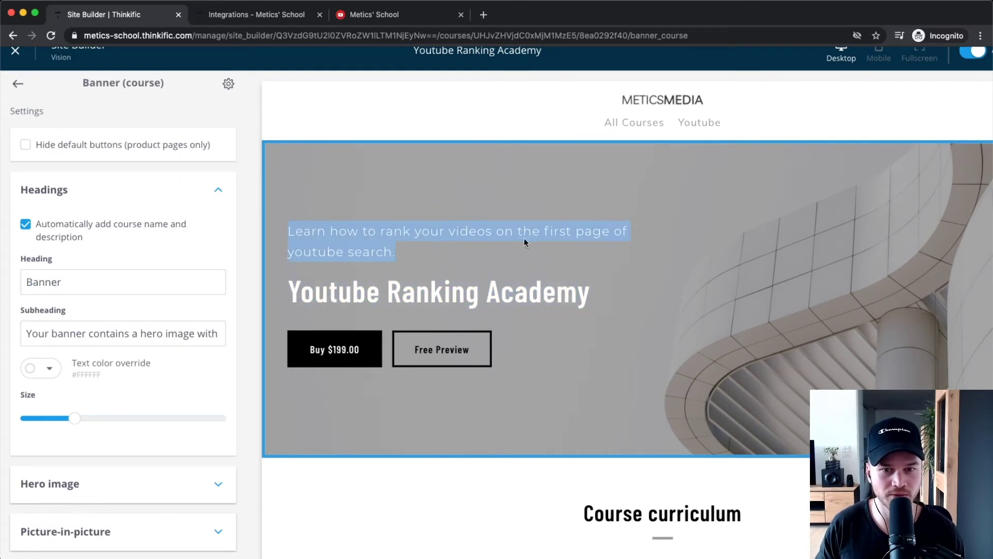
- Increase the banner's heading size to a bit over a third of its range
scroll(128, 333, down, 3)
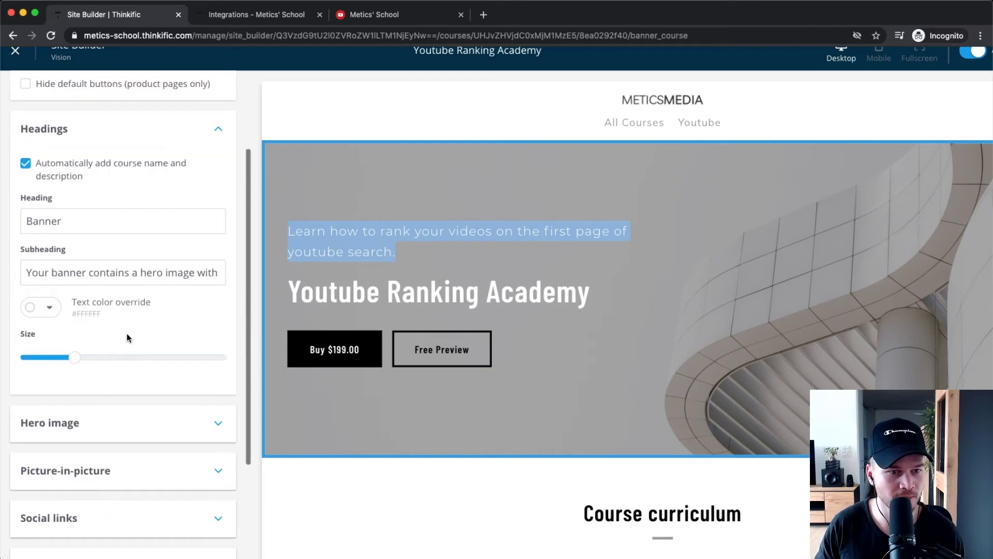
click(74, 343)
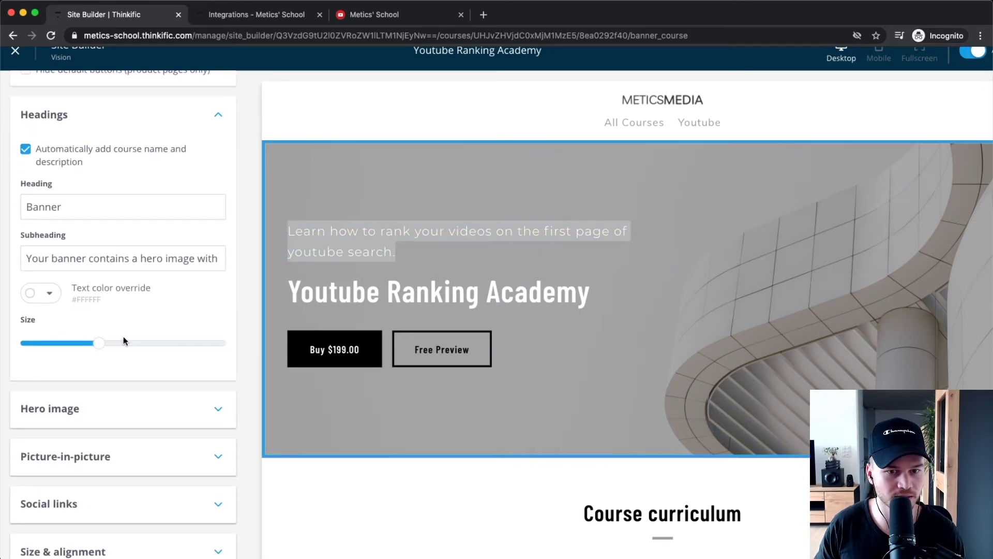
scroll(130, 380, down, 1)
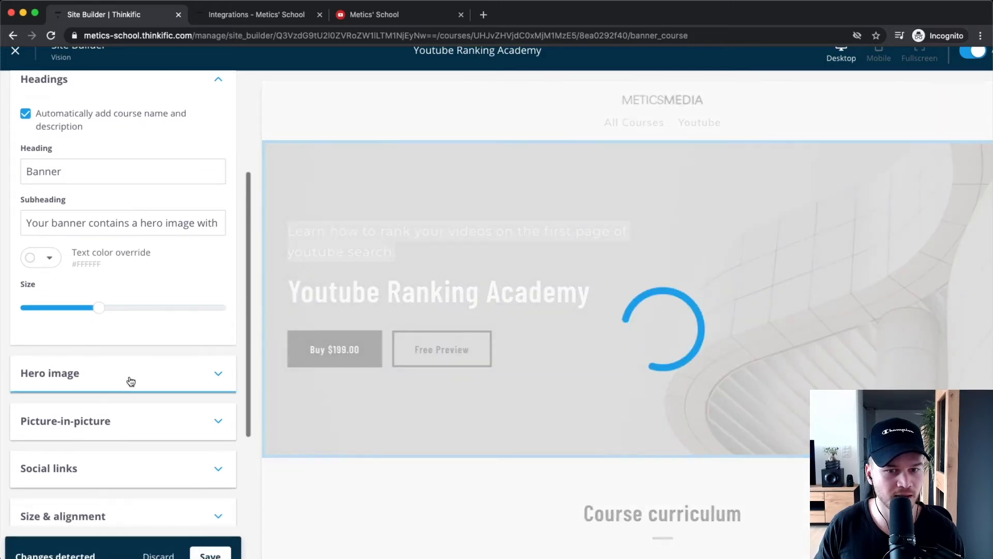
scroll(316, 352, down, 1)
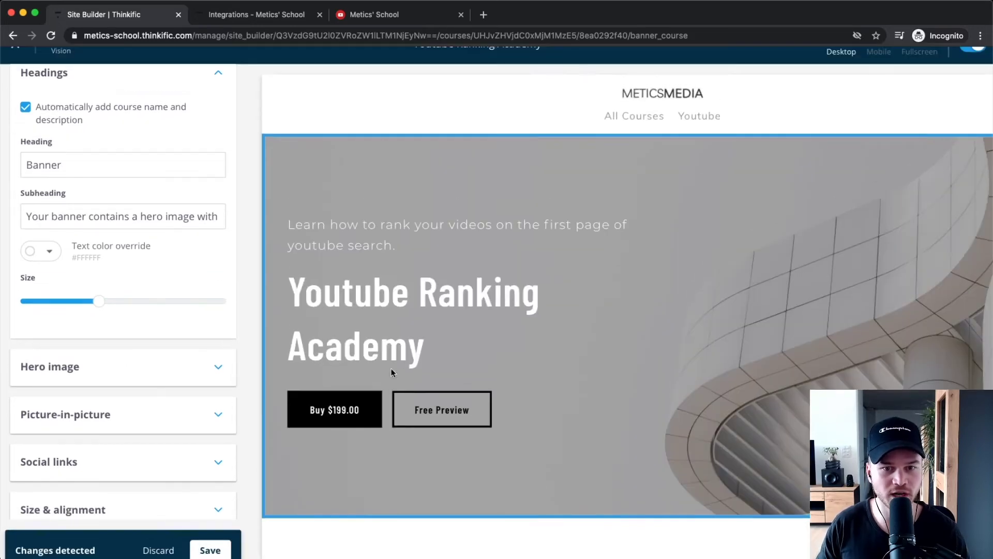
- Upload banner.jpg as the banner's hero image
scroll(122, 379, down, 1)
click(83, 341)
scroll(123, 310, down, 3)
click(117, 145)
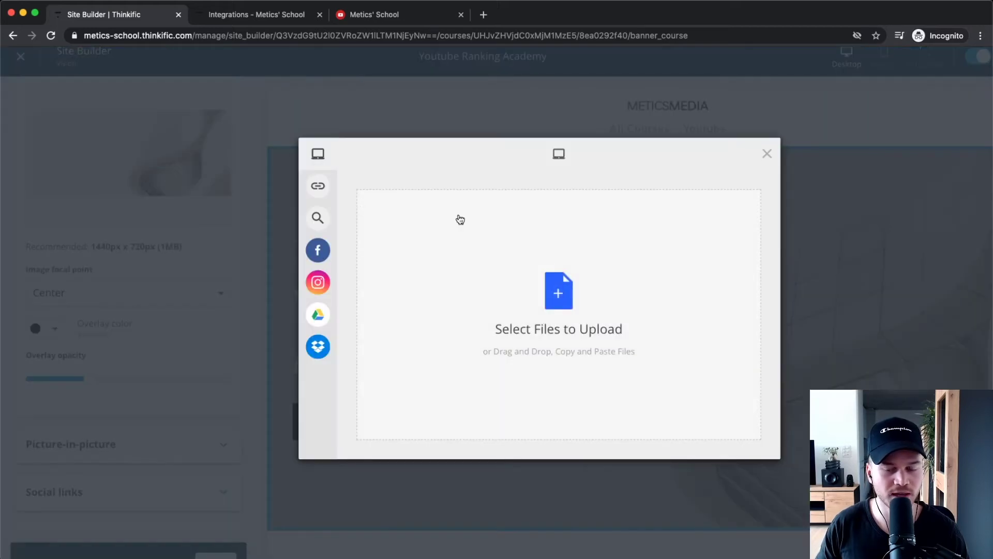
click(547, 313)
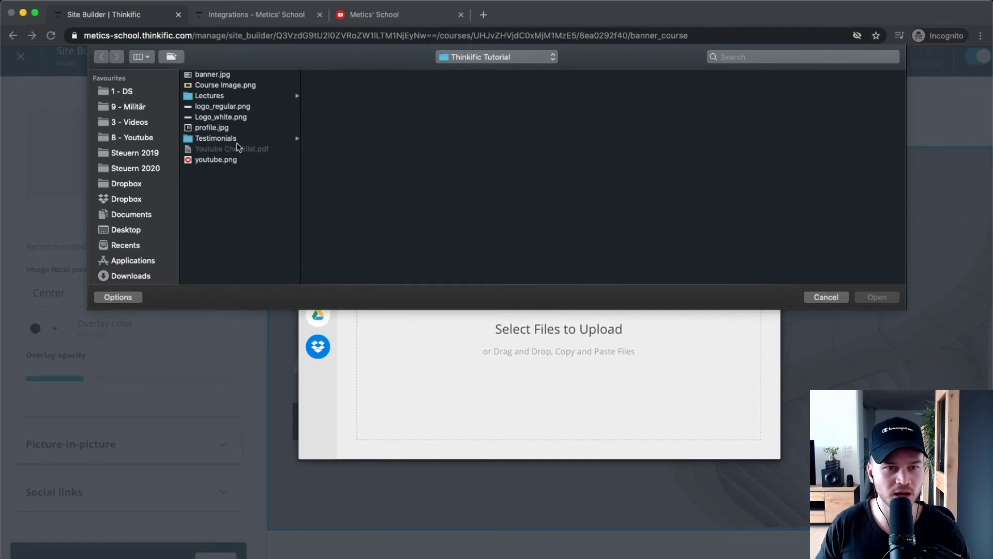
click(220, 75)
click(870, 298)
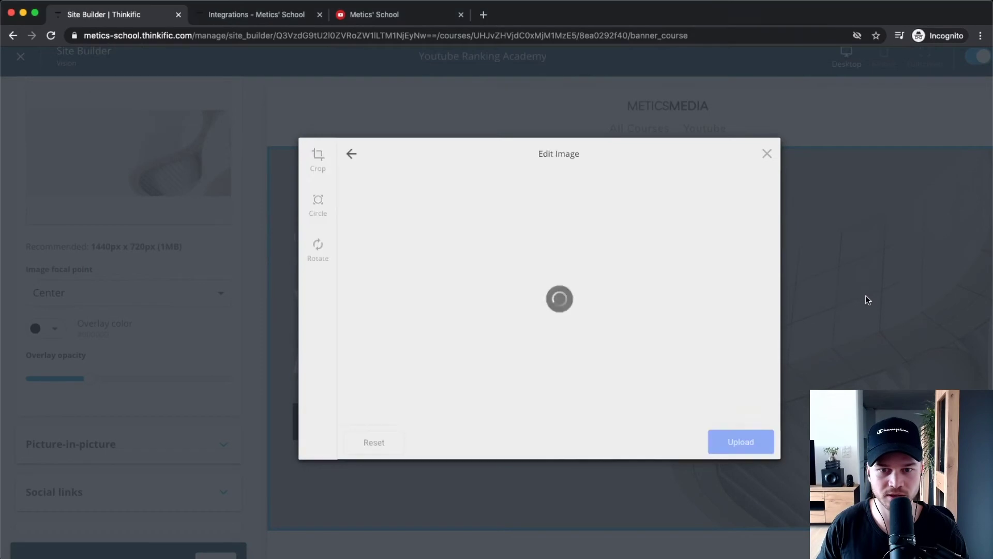
click(734, 444)
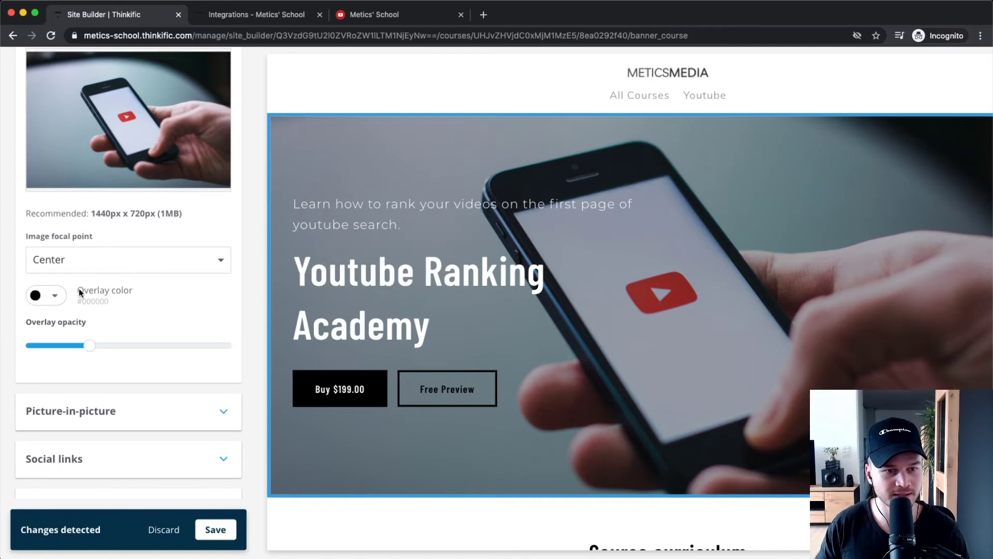
- Try lighter and darker overlay opacities on the hero image and settle at about a quarter of the range, checking the heading's readability
scroll(79, 292, up, 5)
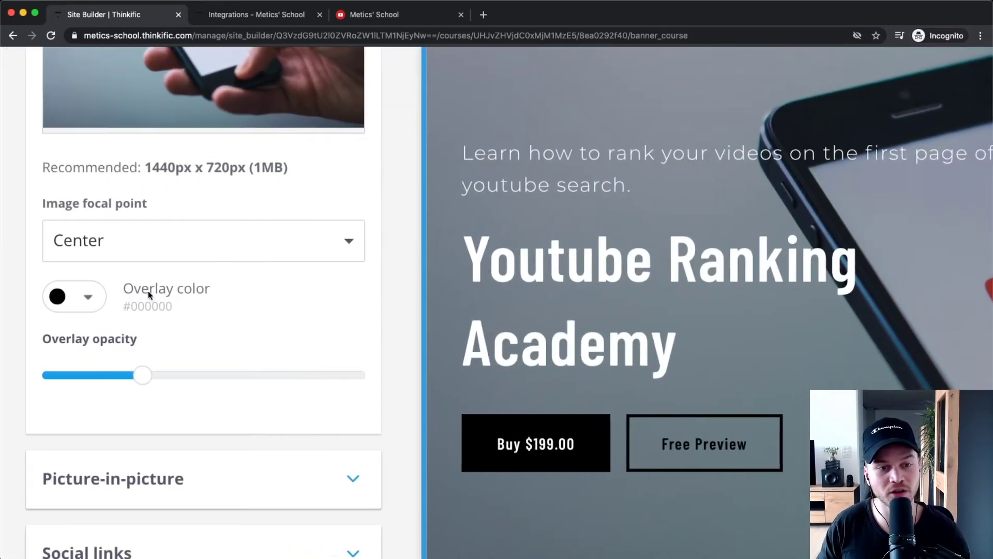
drag(129, 371, 101, 375)
scroll(730, 326, down, 5)
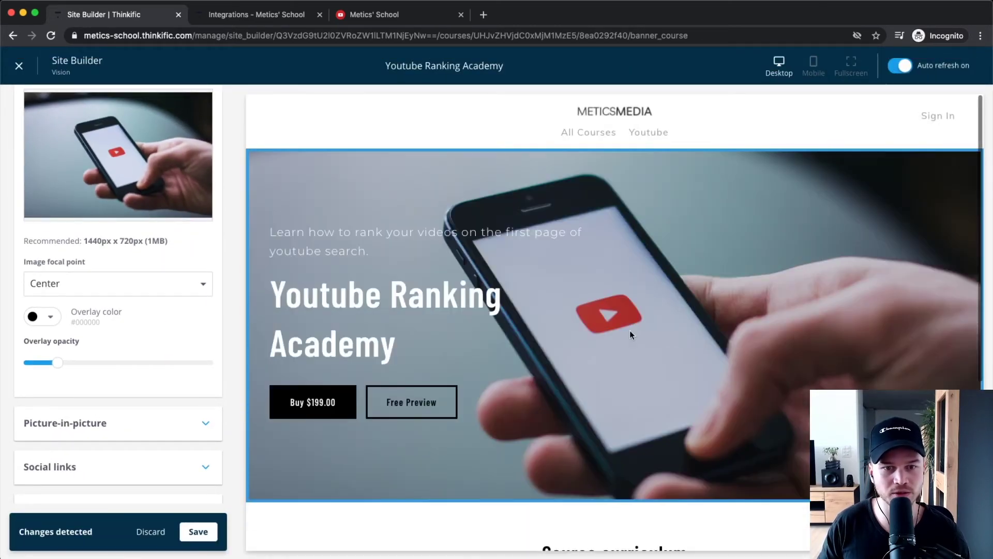
drag(57, 364, 115, 367)
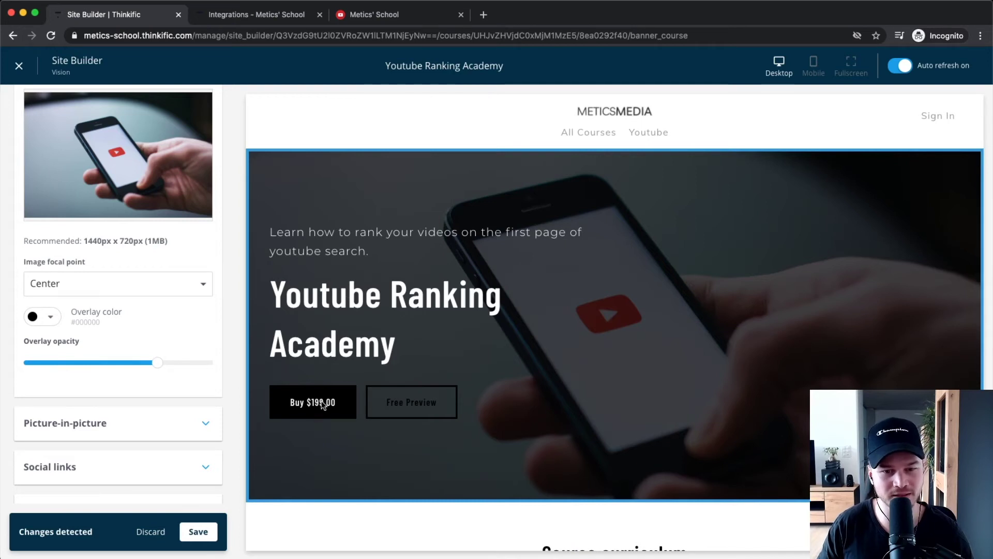
drag(158, 362, 71, 364)
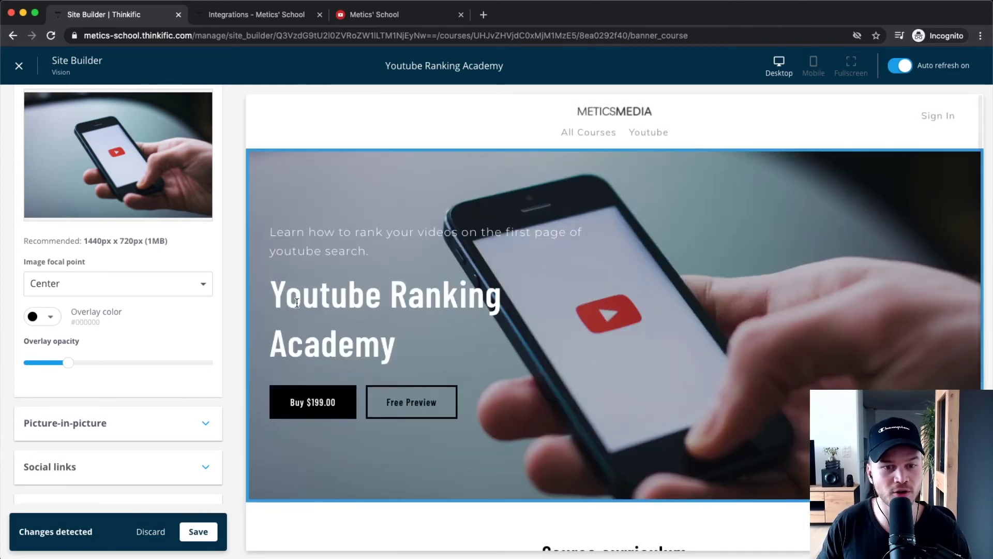
drag(290, 298, 415, 344)
click(415, 343)
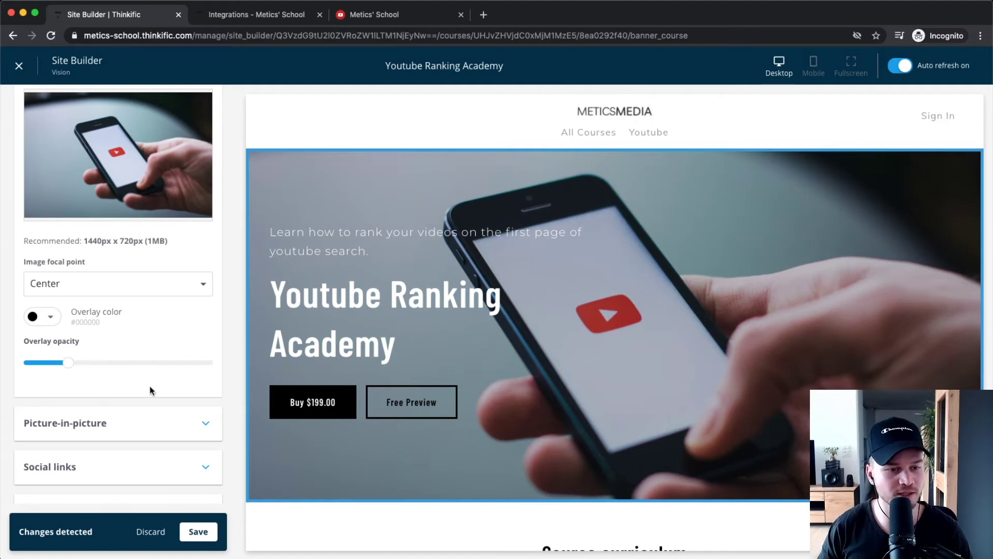
- Set the banner's picture-in-picture video to Example Lecture 1.mp4 from the video library and pause it in the preview
scroll(143, 383, down, 4)
click(89, 293)
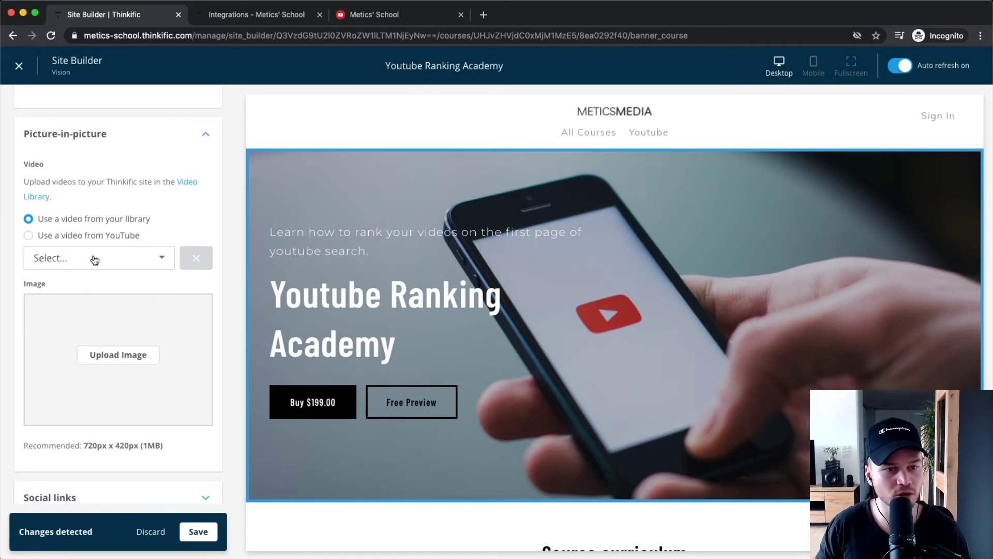
click(29, 237)
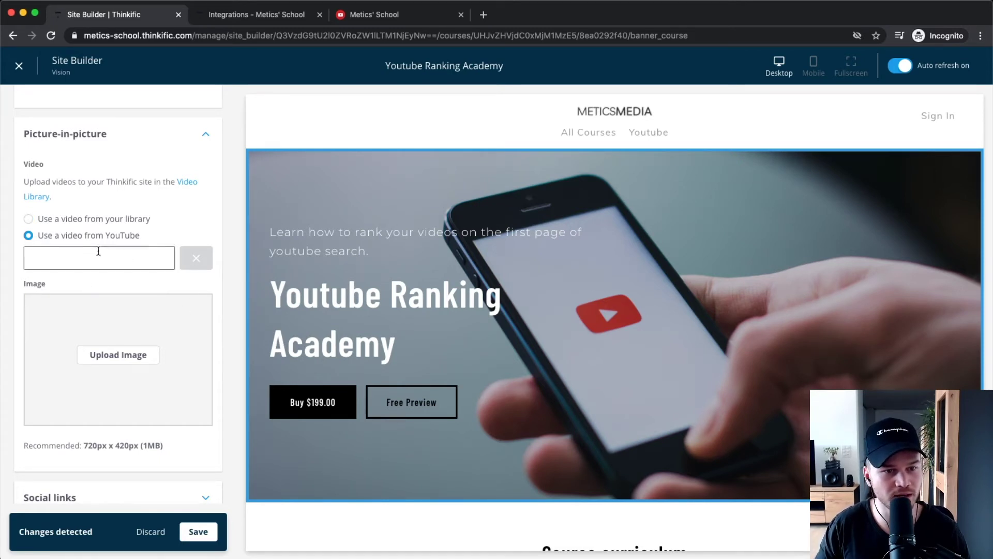
click(29, 219)
click(116, 261)
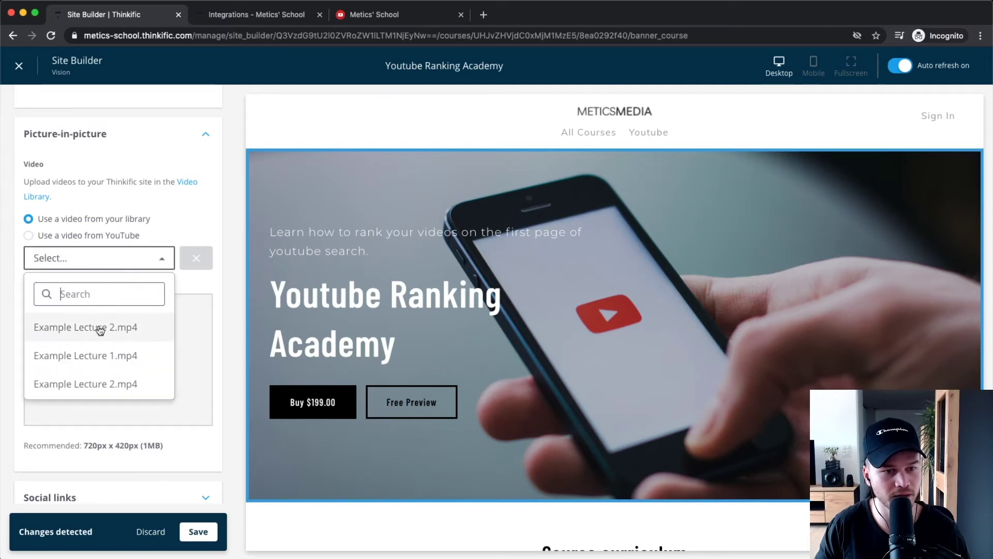
click(111, 354)
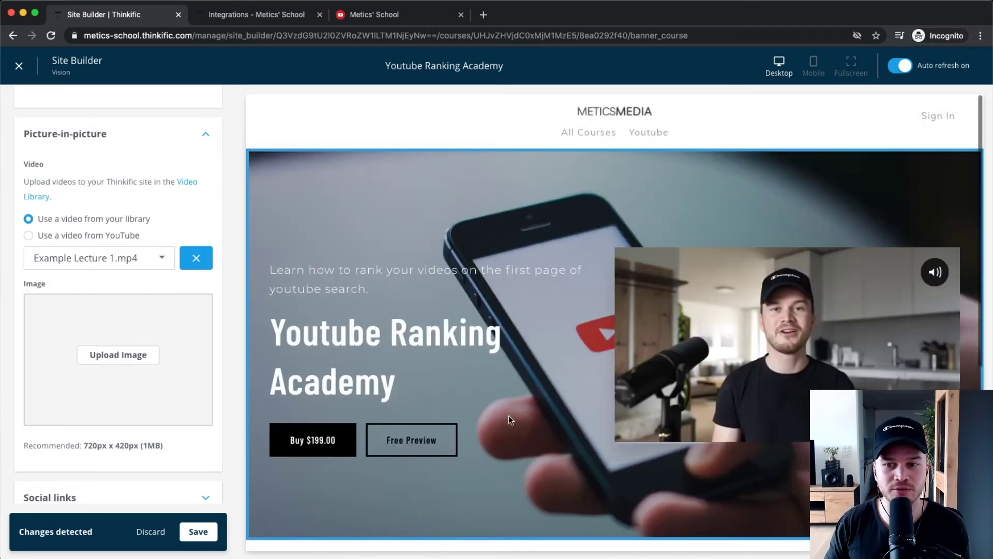
mouse_move(767, 316)
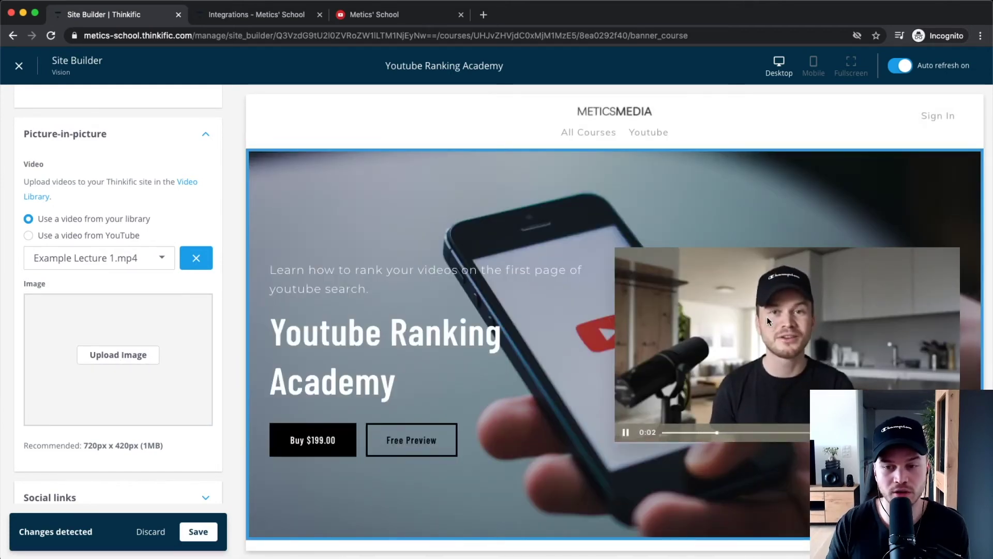
click(625, 432)
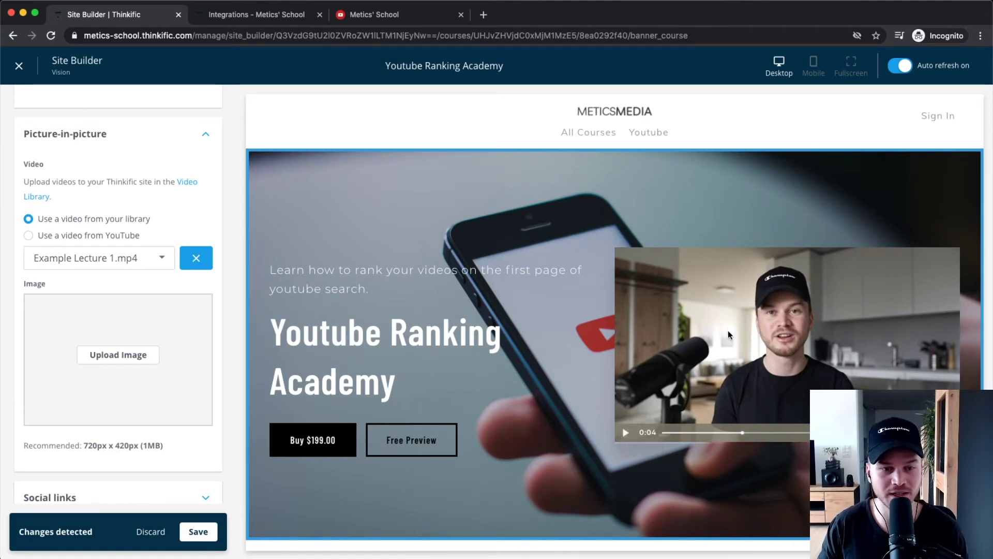
- Try the Instagram icon as the banner's first social icon and clear it again, leaving the social links settings
scroll(132, 397, down, 1)
scroll(132, 397, down, 5)
click(146, 350)
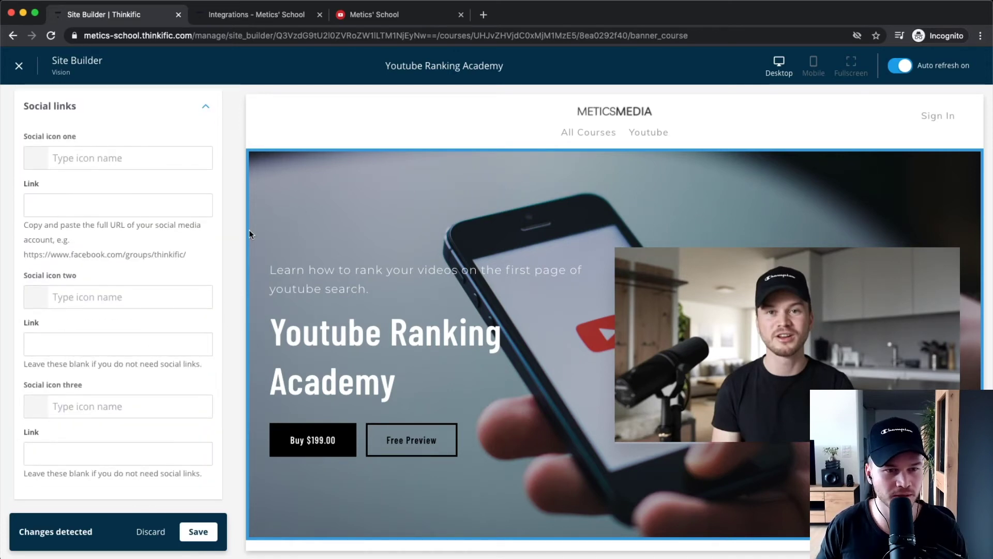
scroll(116, 277, down, 3)
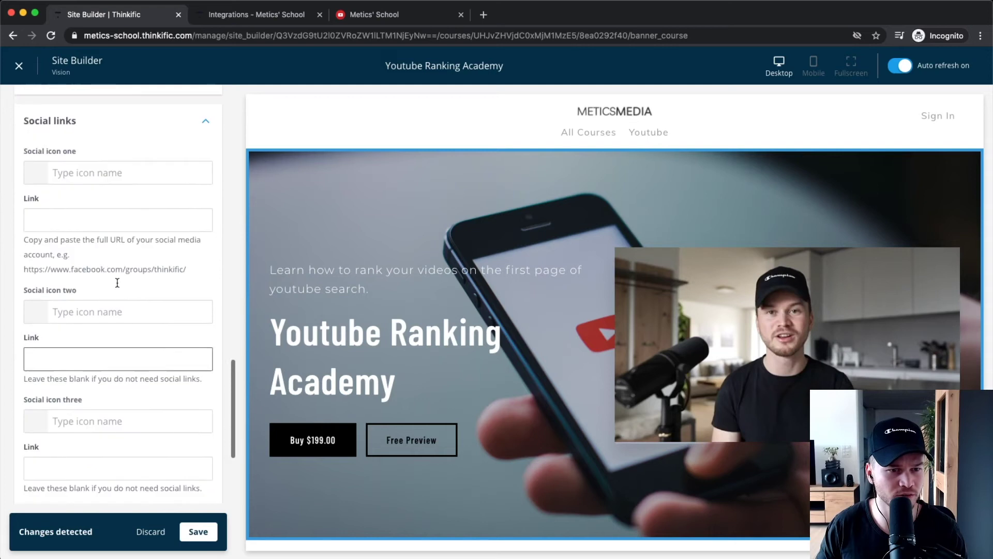
scroll(73, 204, up, 5)
click(118, 220)
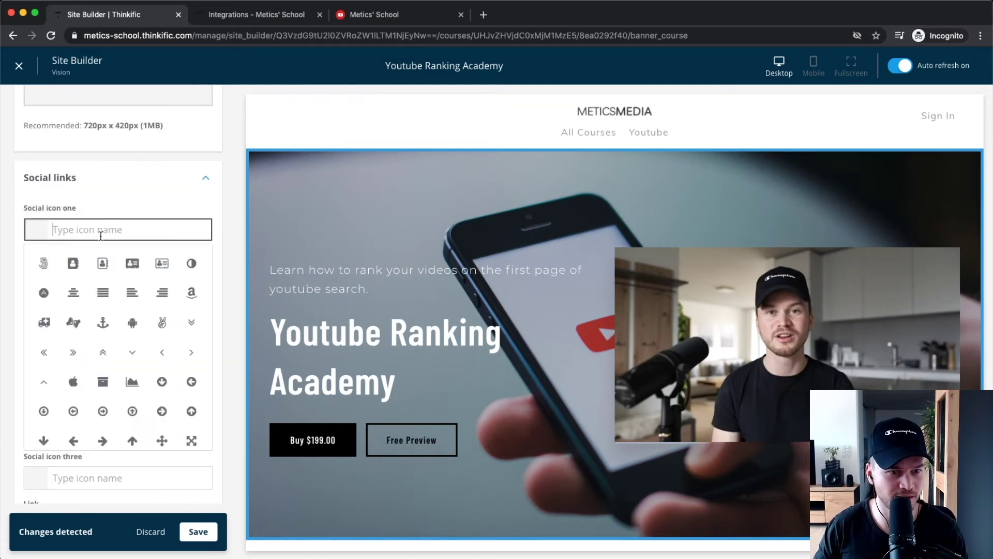
text(in)
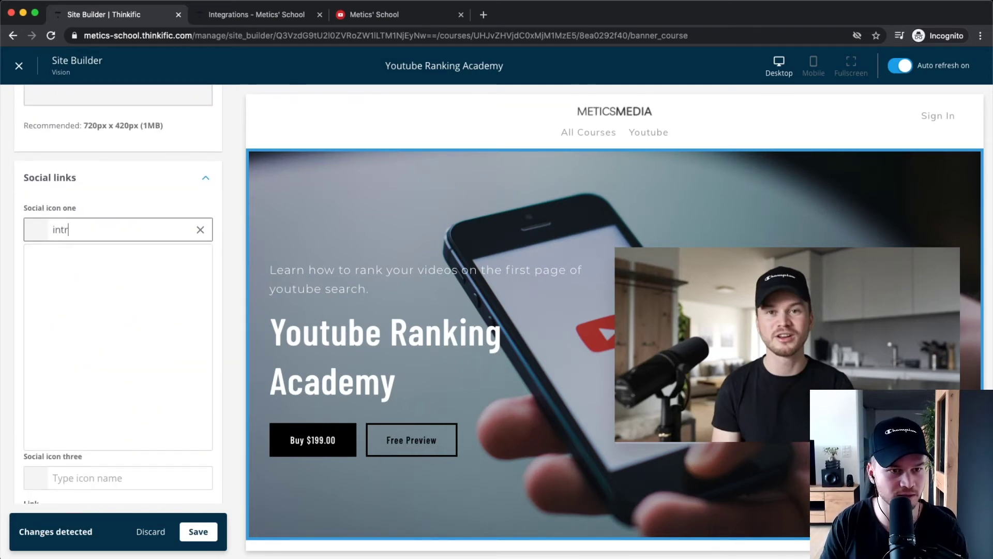
text(st)
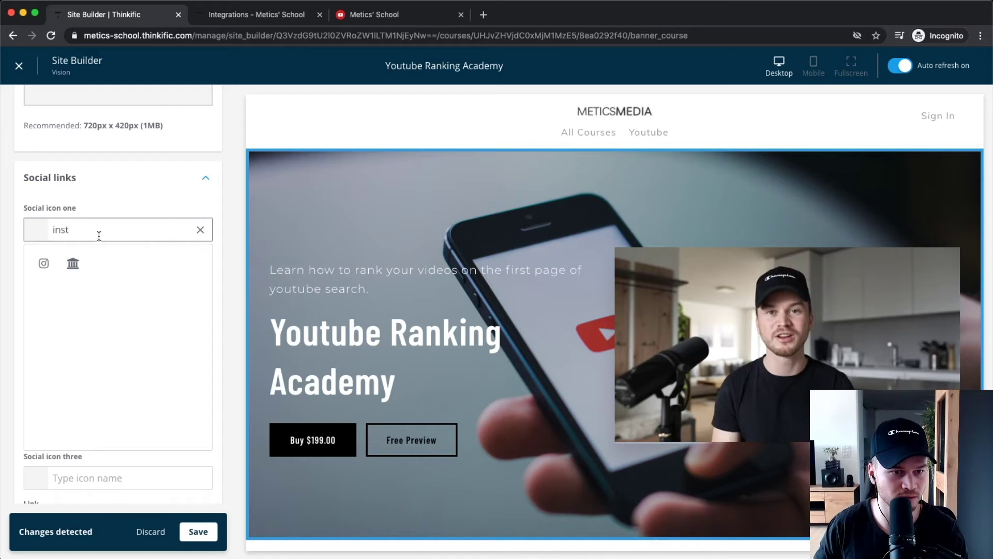
click(43, 263)
click(85, 278)
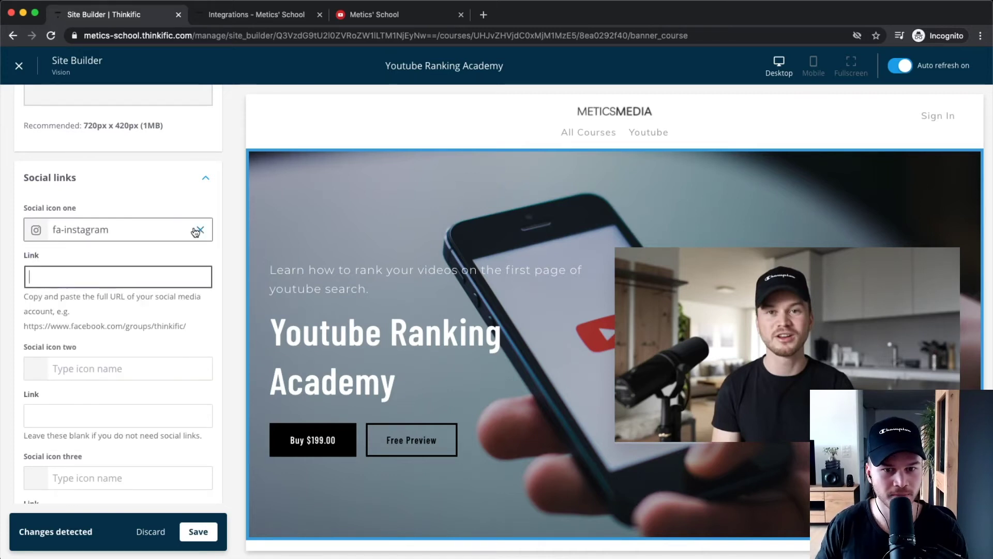
scroll(405, 292, down, 2)
scroll(406, 293, up, 2)
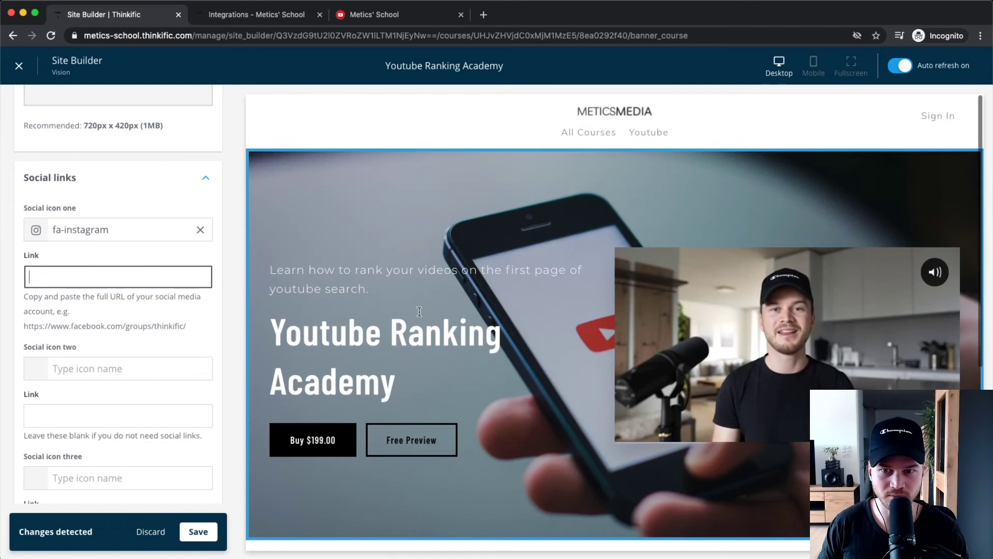
click(200, 229)
scroll(140, 270, down, 2)
scroll(141, 270, up, 5)
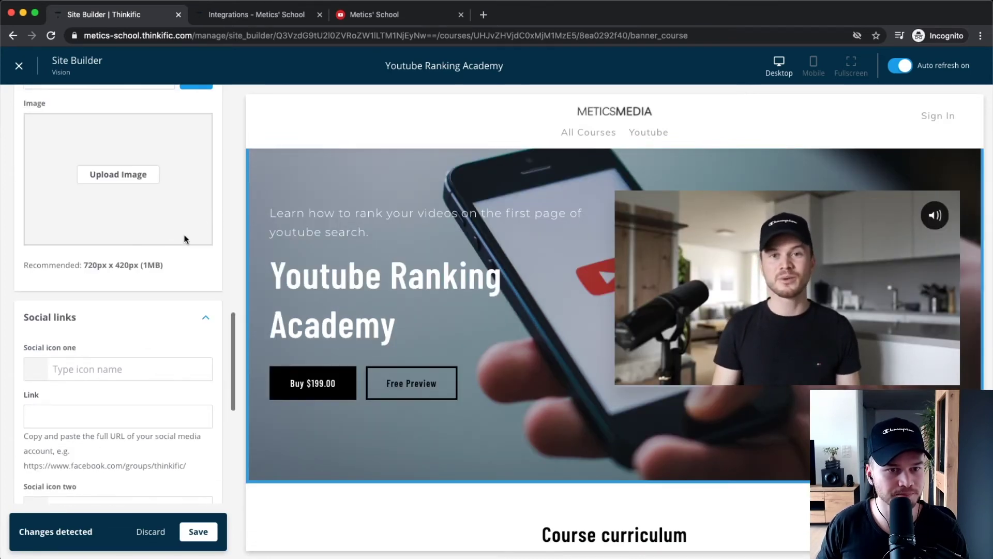
click(204, 312)
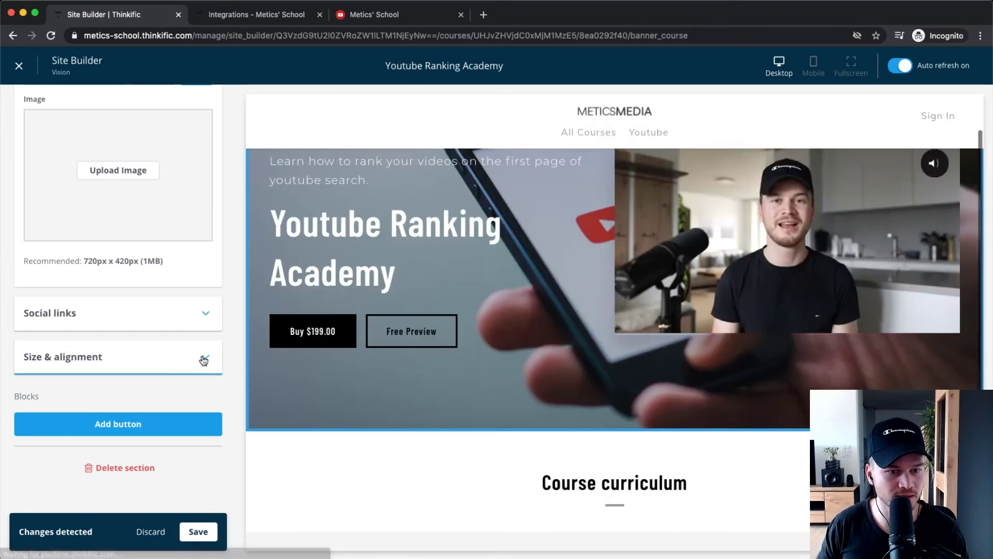
- Review the banner's size and alignment options, save the banner changes and return to the page's section list
click(204, 357)
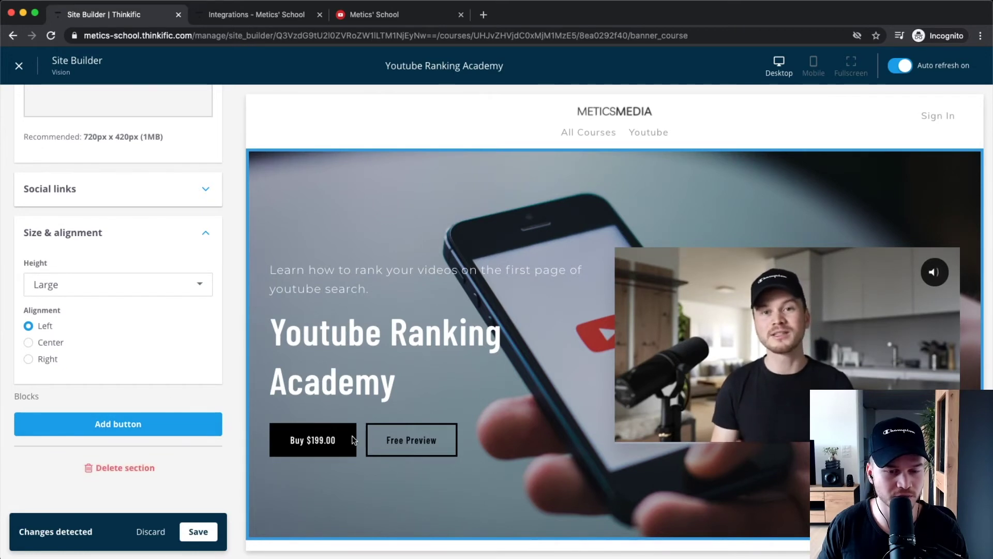
click(198, 531)
scroll(132, 407, up, 10)
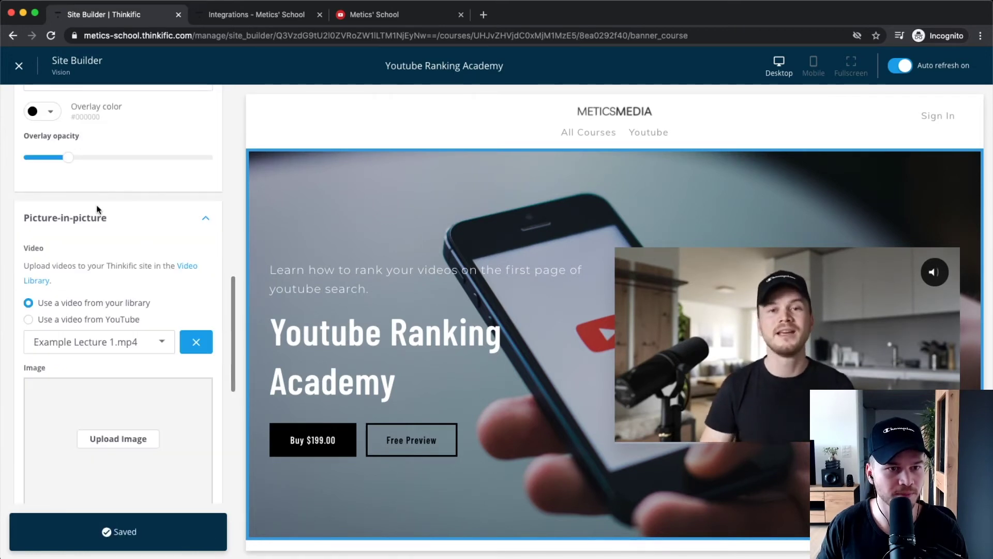
scroll(98, 155, up, 15)
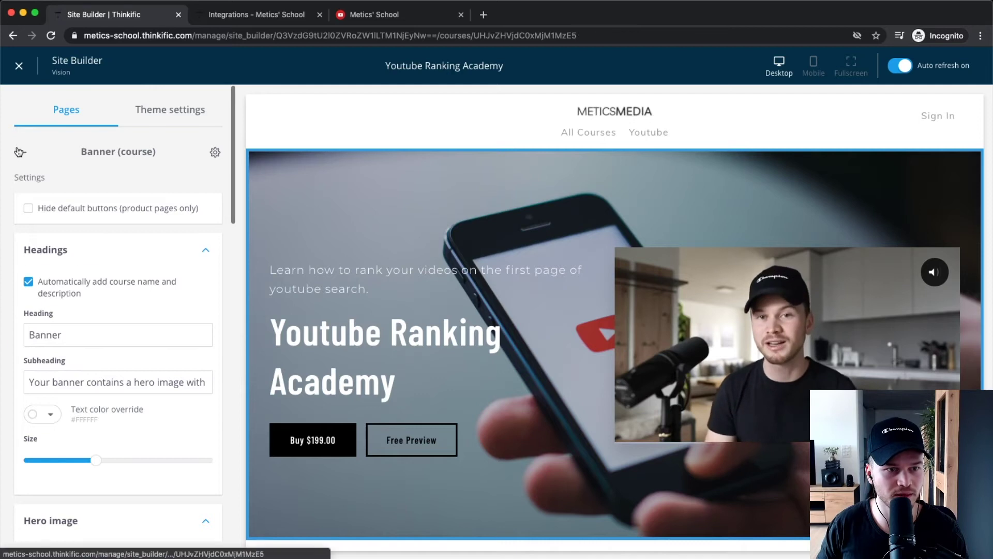
click(22, 151)
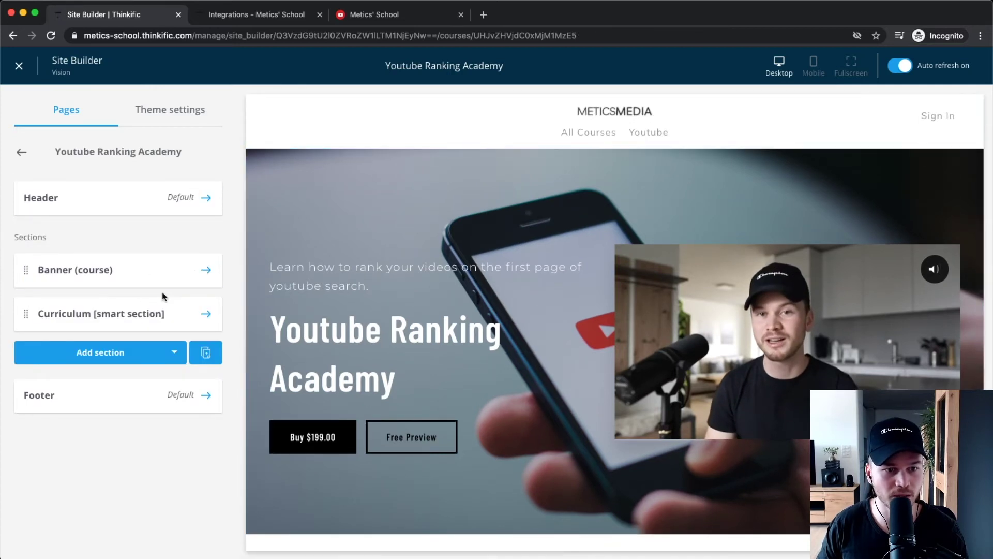
- Change the curriculum section's heading to "Here's what's in the course"
click(82, 317)
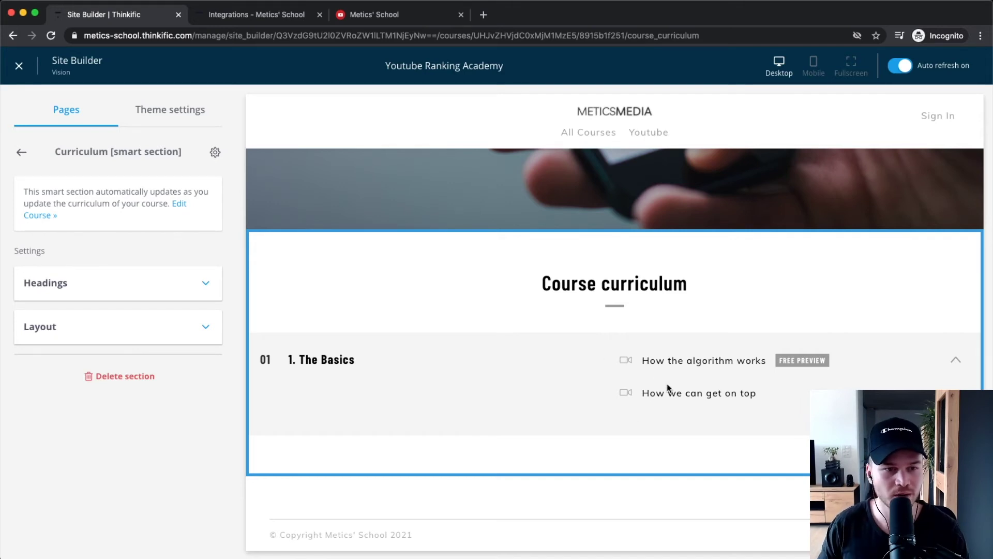
click(159, 290)
scroll(155, 289, down, 2)
drag(111, 283, 10, 282)
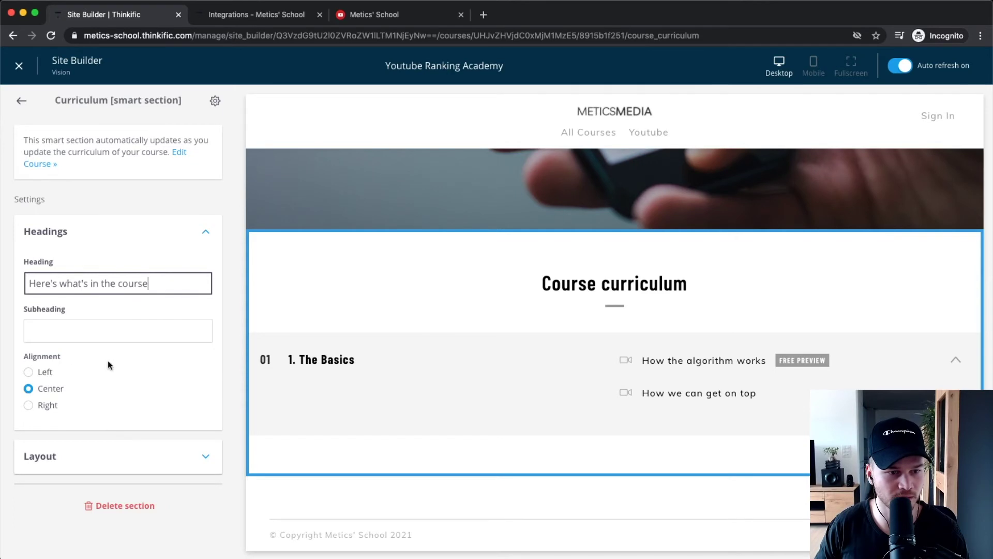
- Check the curriculum section's layout options, return to the section list and look over the page preview
click(122, 448)
scroll(148, 419, down, 2)
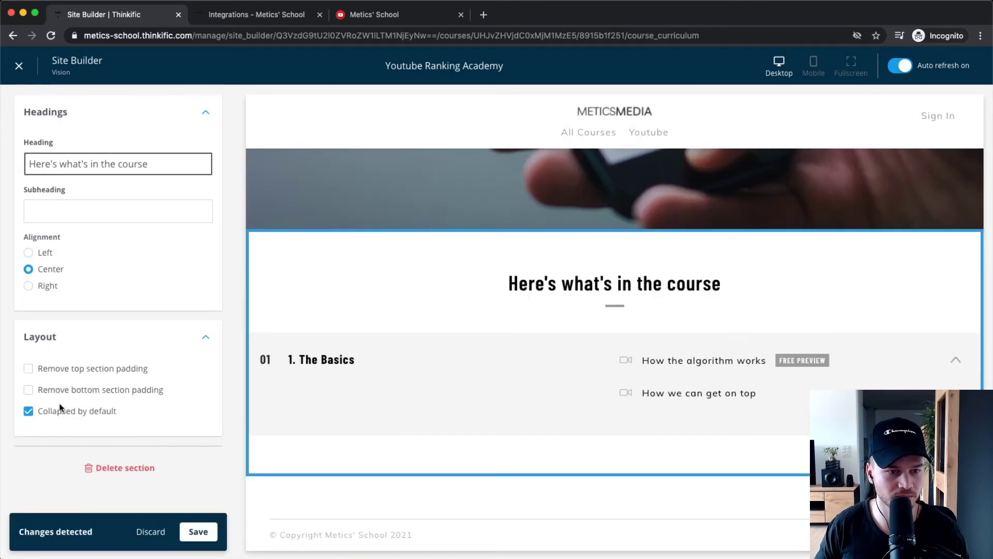
scroll(204, 268, up, 3)
click(205, 288)
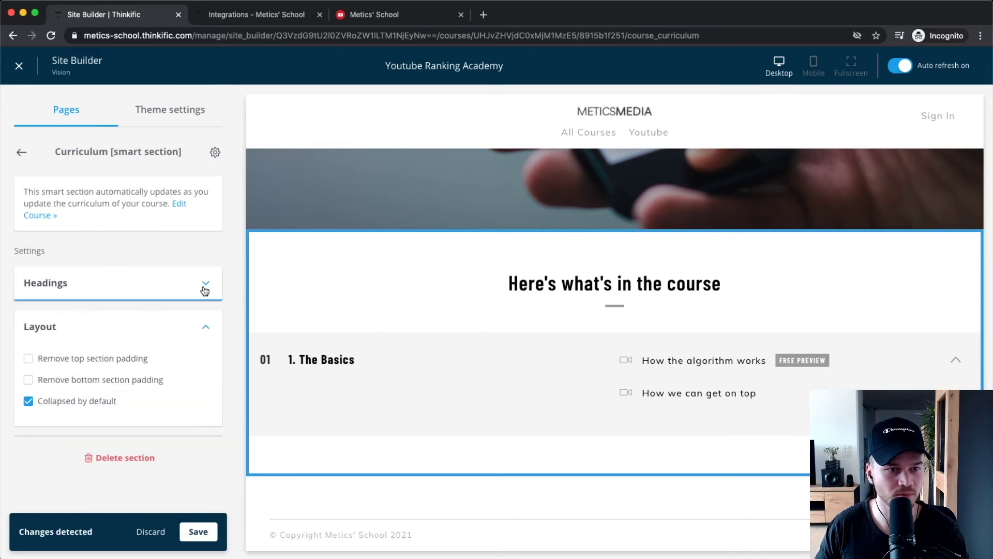
click(19, 154)
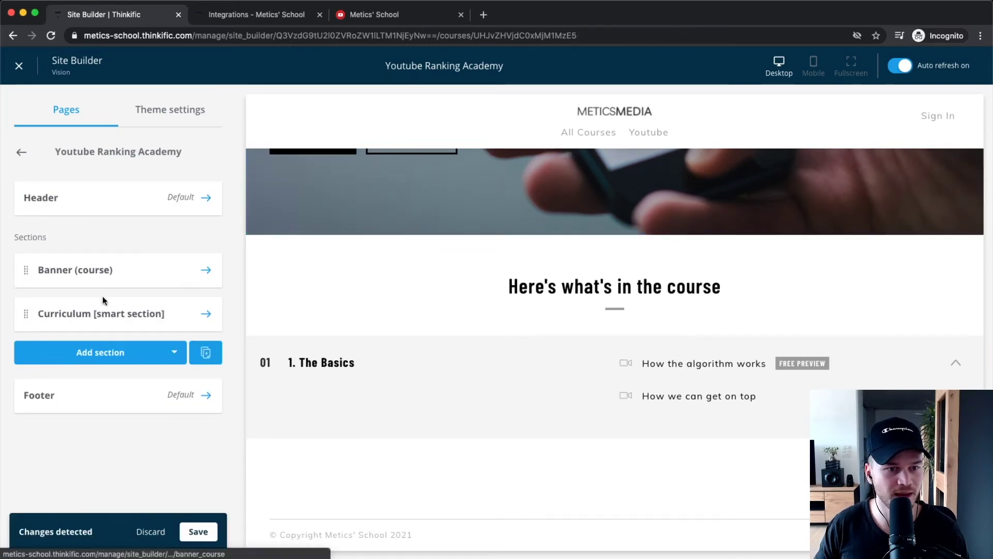
scroll(604, 310, up, 5)
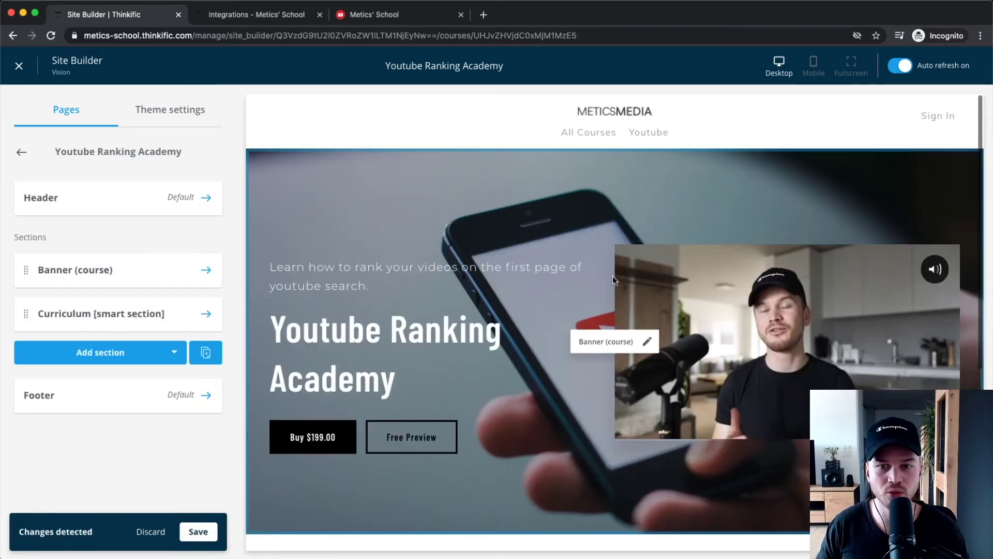
scroll(605, 215, down, 5)
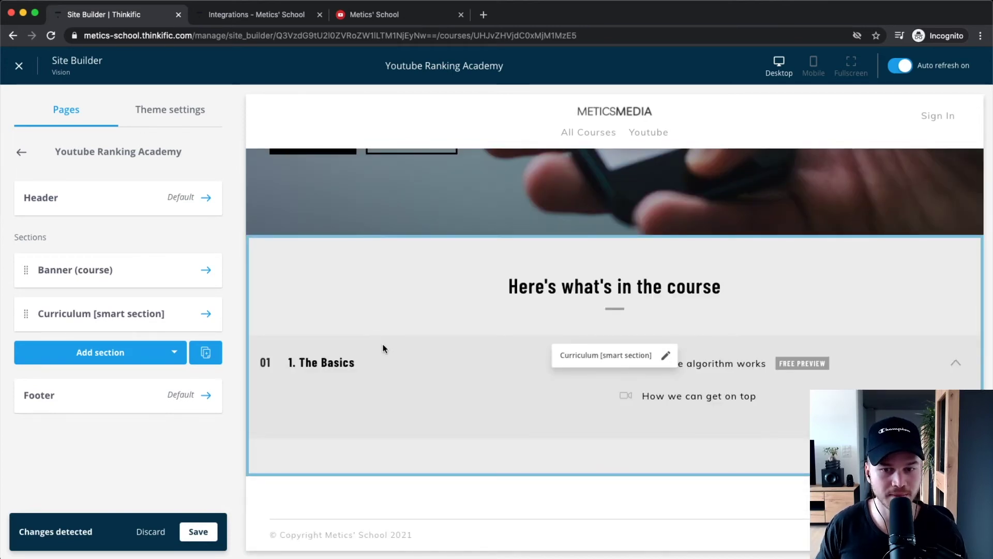
- Add a Text & media section to the page and place it between the banner and the curriculum
scroll(373, 336, up, 1)
click(150, 354)
scroll(80, 378, down, 2)
scroll(85, 381, down, 5)
scroll(86, 382, down, 5)
scroll(87, 393, up, 2)
scroll(92, 409, down, 8)
scroll(92, 436, down, 1)
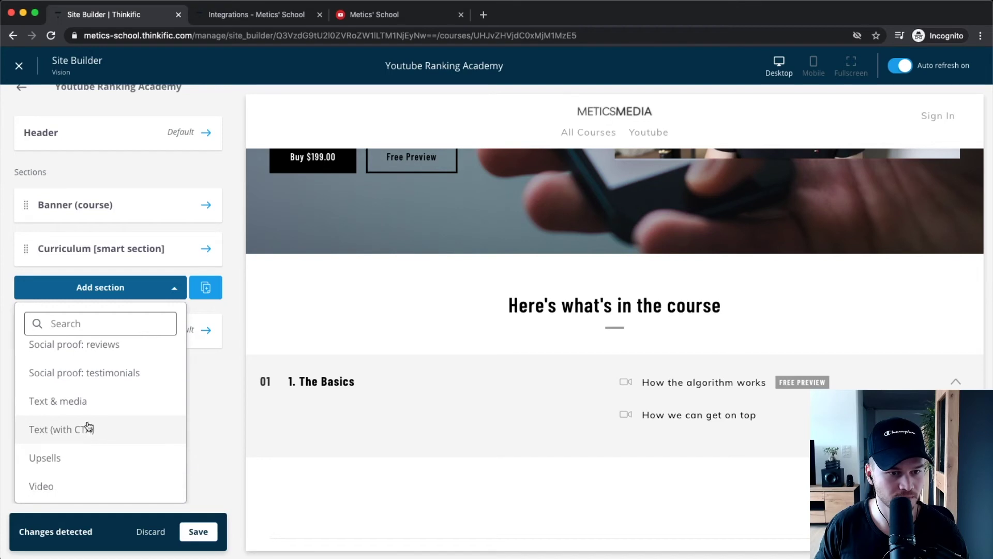
click(79, 407)
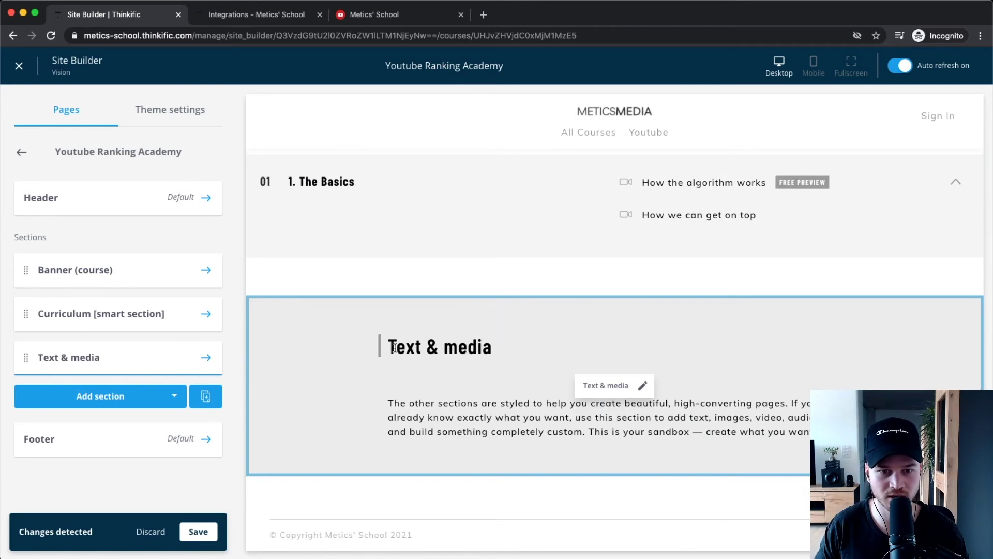
drag(29, 355, 24, 303)
scroll(566, 407, down, 3)
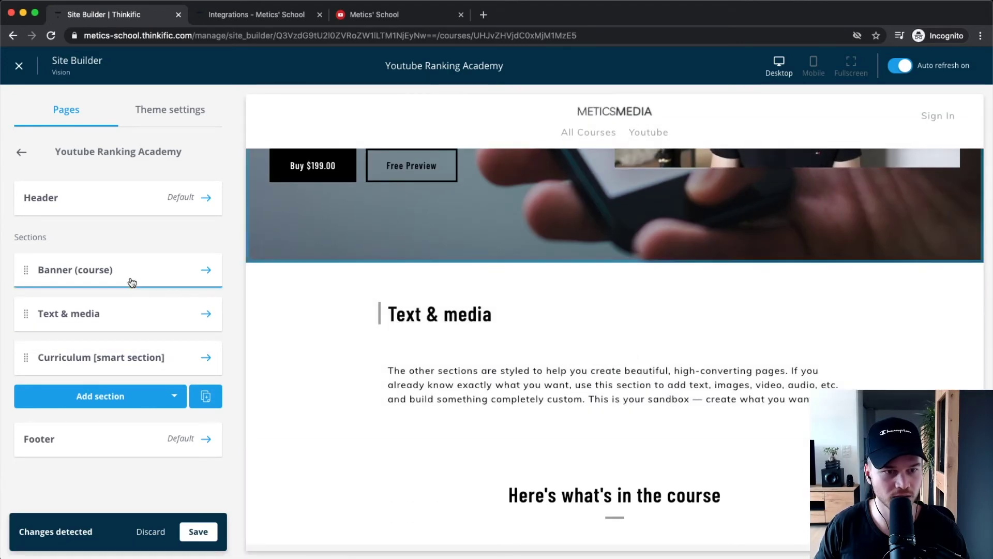
- Open the Text & media section and examine its content editor, selecting the placeholder paragraph
click(115, 313)
scroll(106, 337, down, 3)
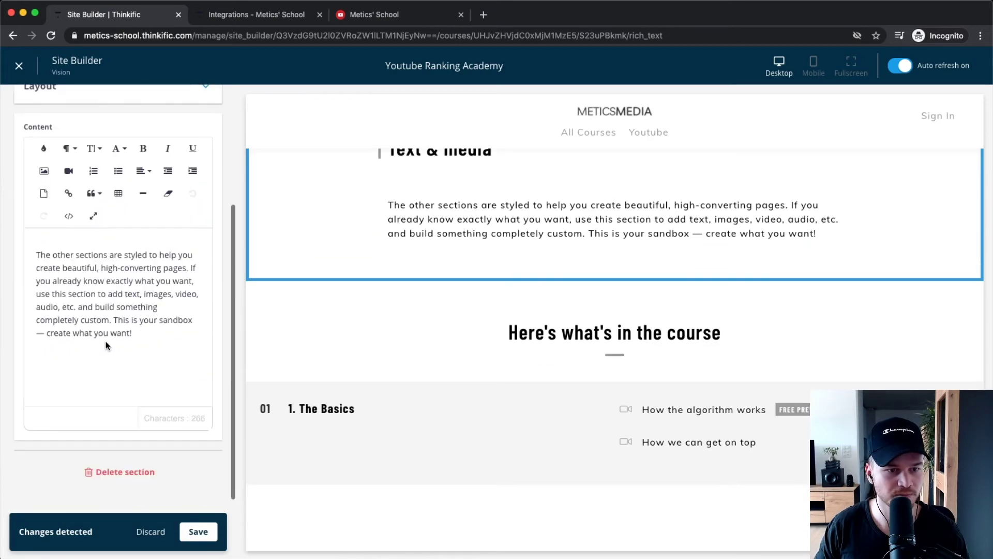
drag(155, 337, 37, 258)
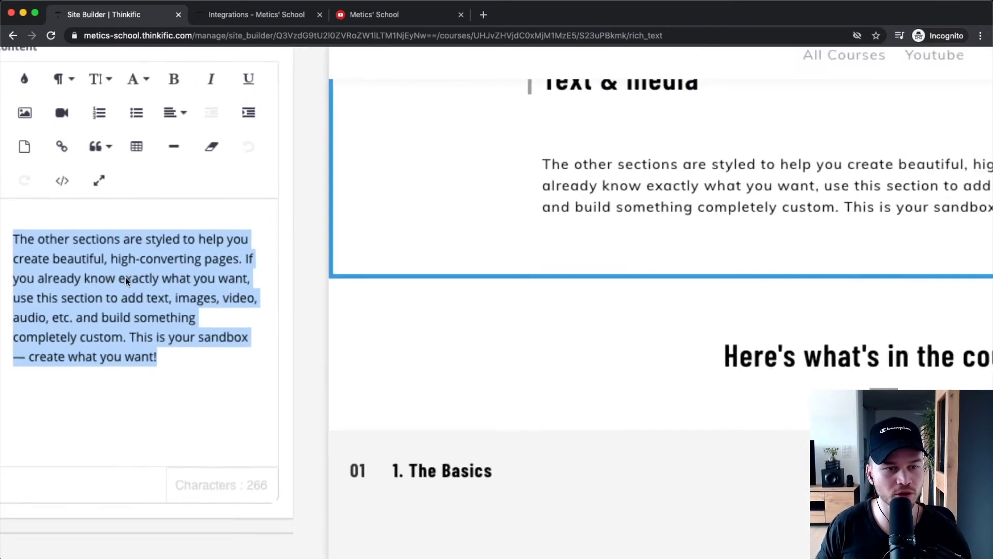
scroll(123, 301, up, 1)
scroll(122, 301, up, 5)
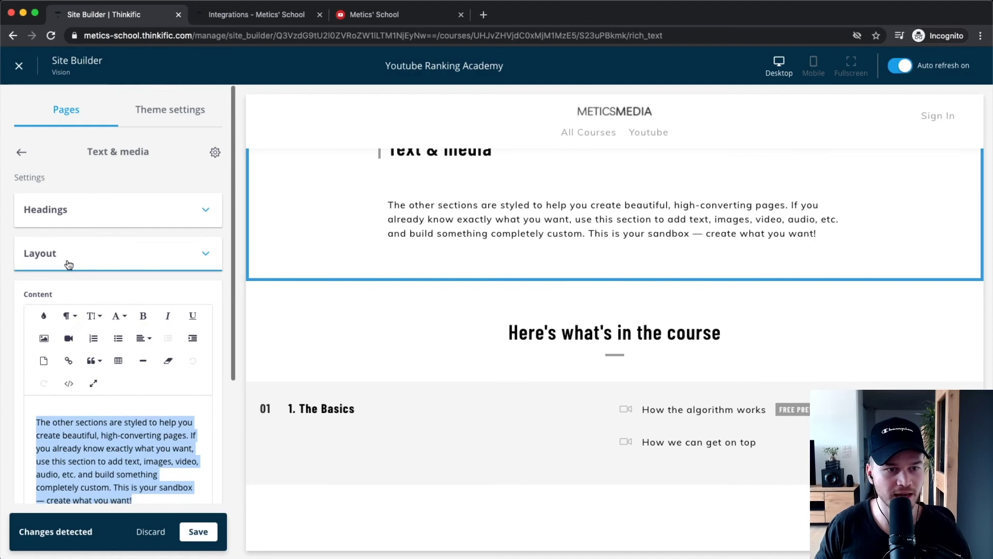
- Set the Text & media heading to "Why this is the best course ever!", save it and return to the section list
click(95, 210)
click(131, 255)
triple_click(131, 255)
text(Why this is the best course ever!)
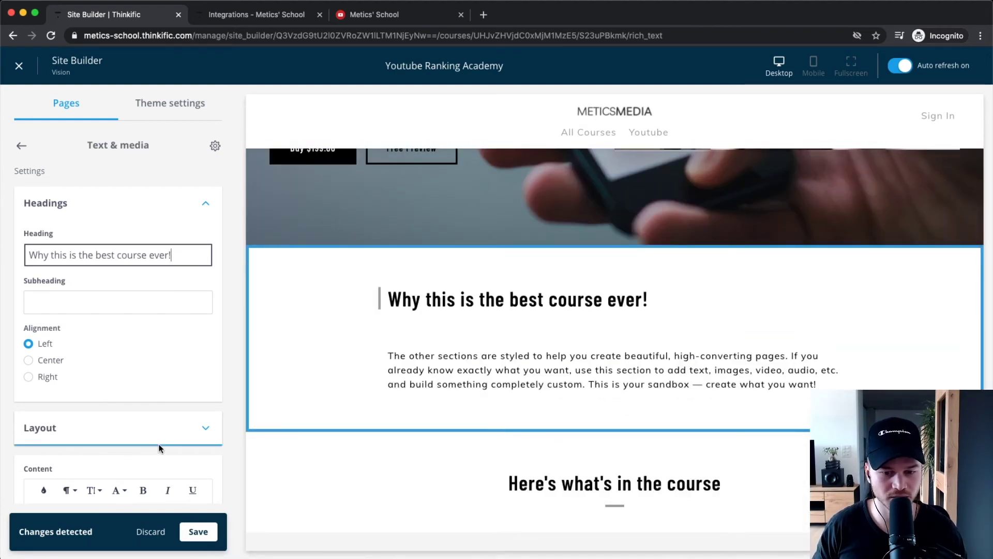
scroll(142, 446, down, 3)
click(209, 529)
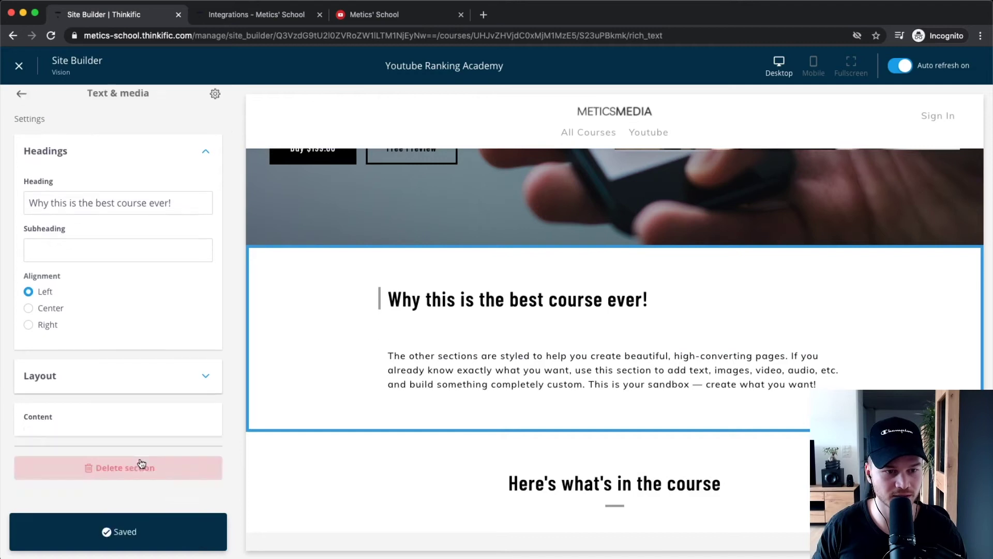
click(17, 153)
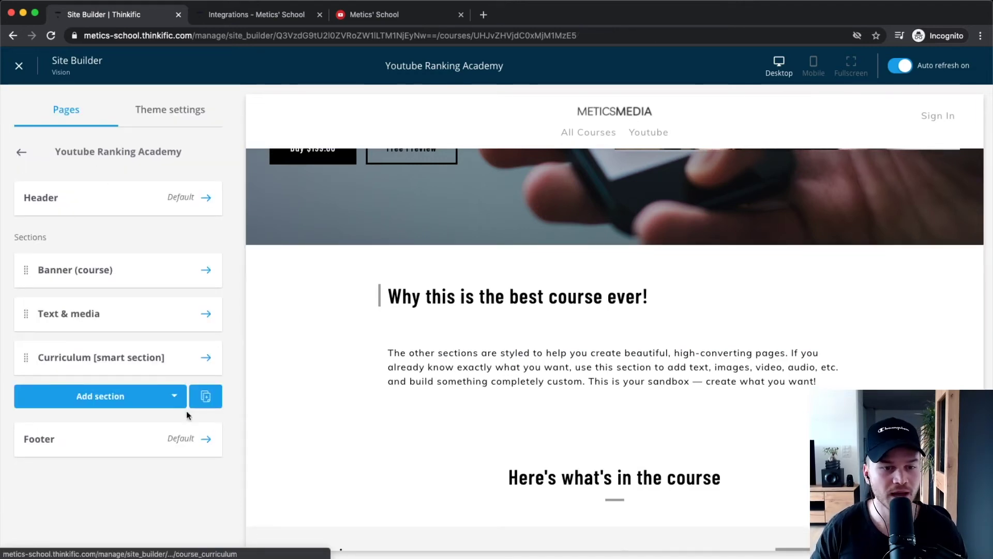
- Add an Image & text (with CTA) section to the Youtube Ranking Academy page
click(165, 396)
scroll(125, 445, down, 3)
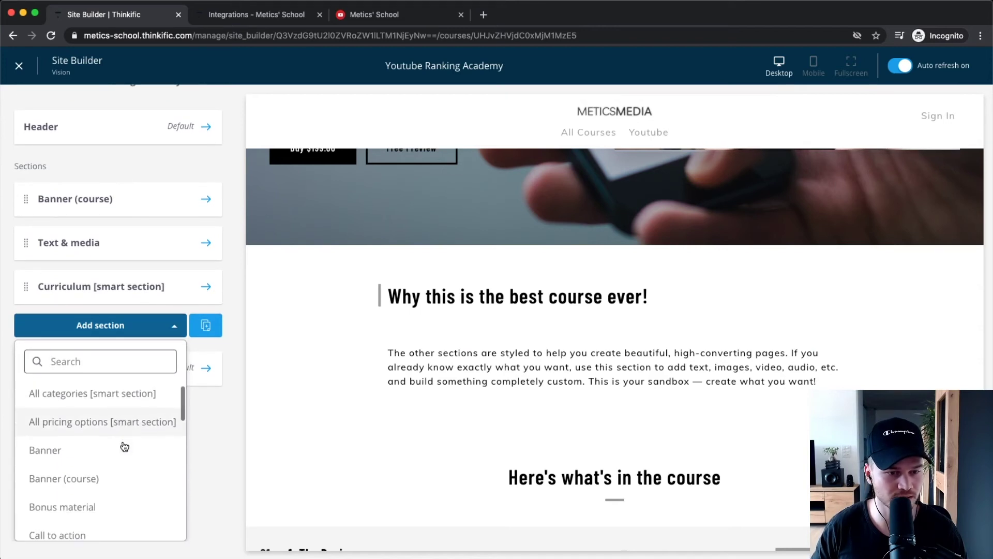
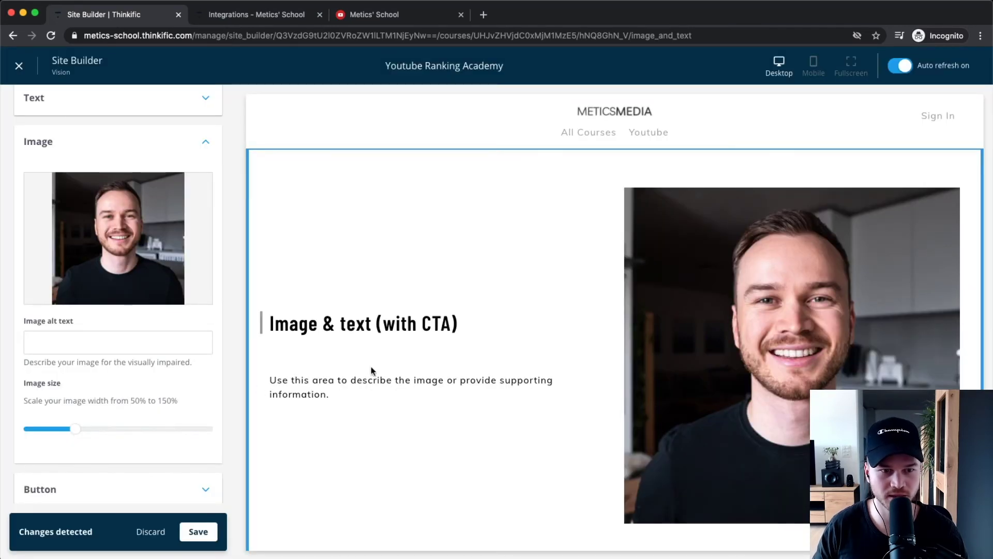
- Set the heading of the Image & text (with CTA) section to "Meet your teacher"
scroll(70, 360, up, 3)
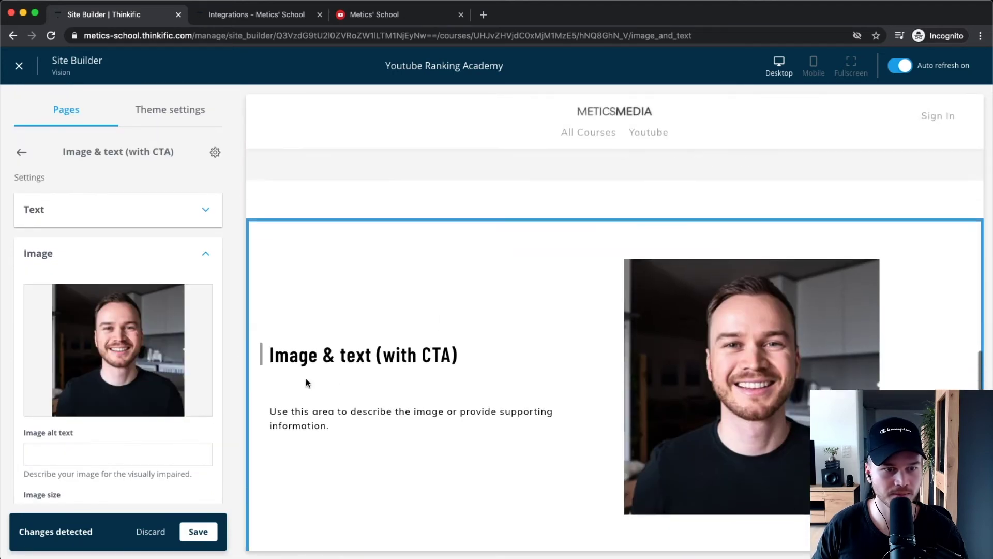
click(122, 212)
scroll(104, 222, down, 1)
click(27, 232)
drag(28, 232, 139, 231)
text(A)
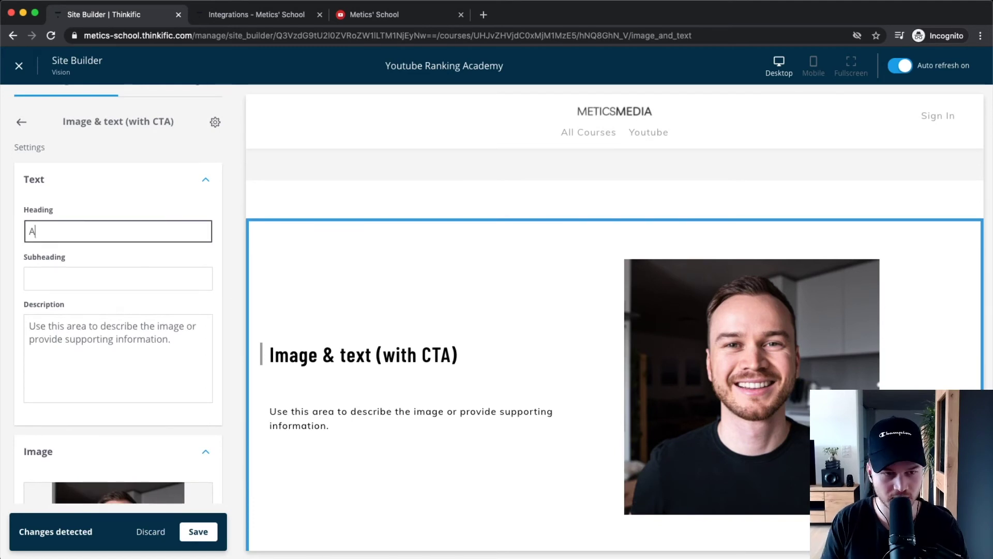
text(Bout Meet your teacher)
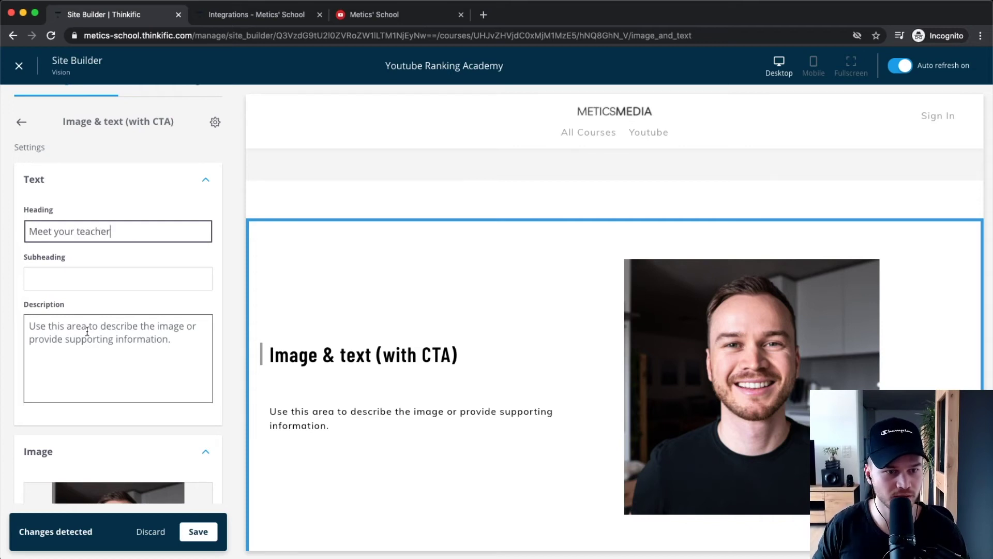
- Replace the Image & text section's placeholder description with "I've been on youtube since...."
click(87, 331)
drag(173, 340, 28, 325)
text(I've been)
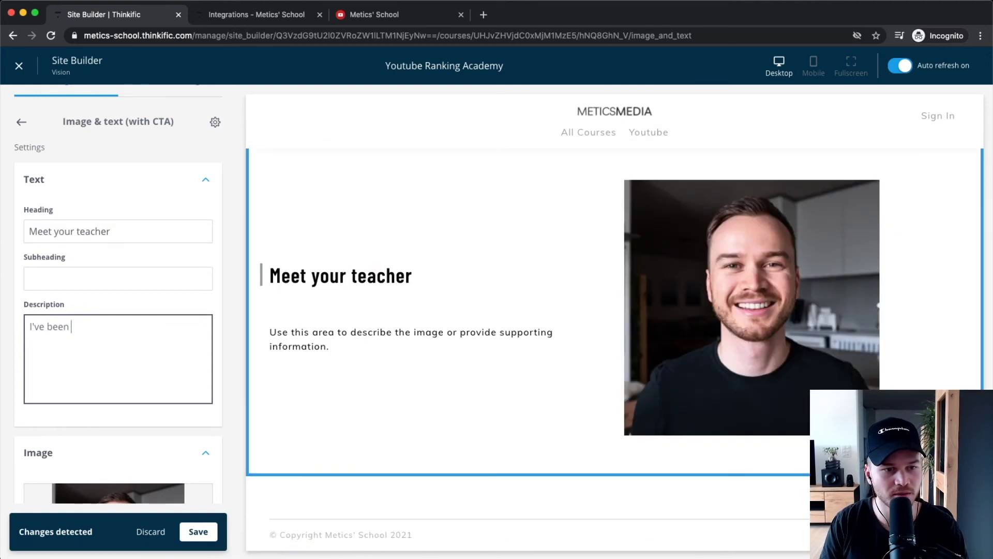
text( on youtube since....)
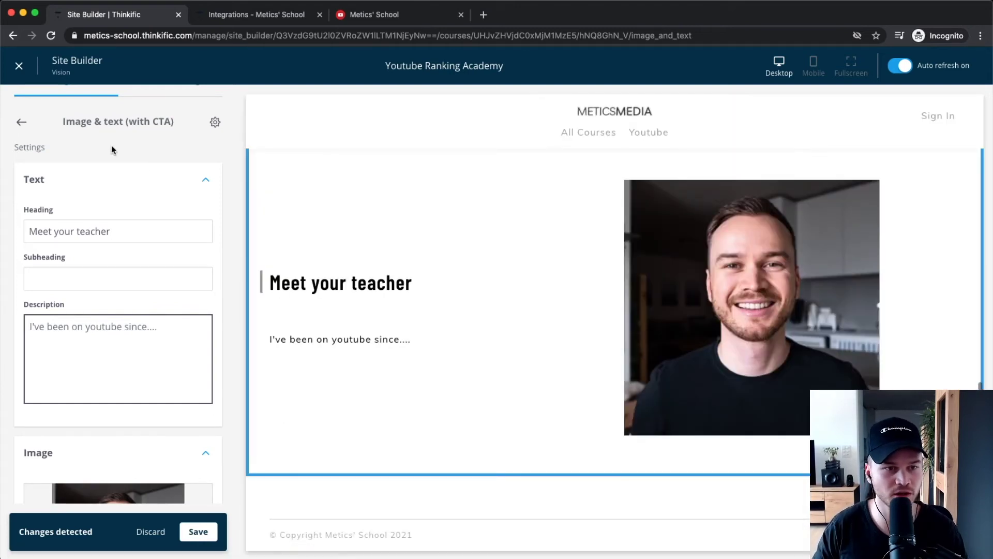
- Return to the section list and add a Frequently asked questions section to the page
click(21, 122)
click(172, 421)
scroll(108, 409, down, 3)
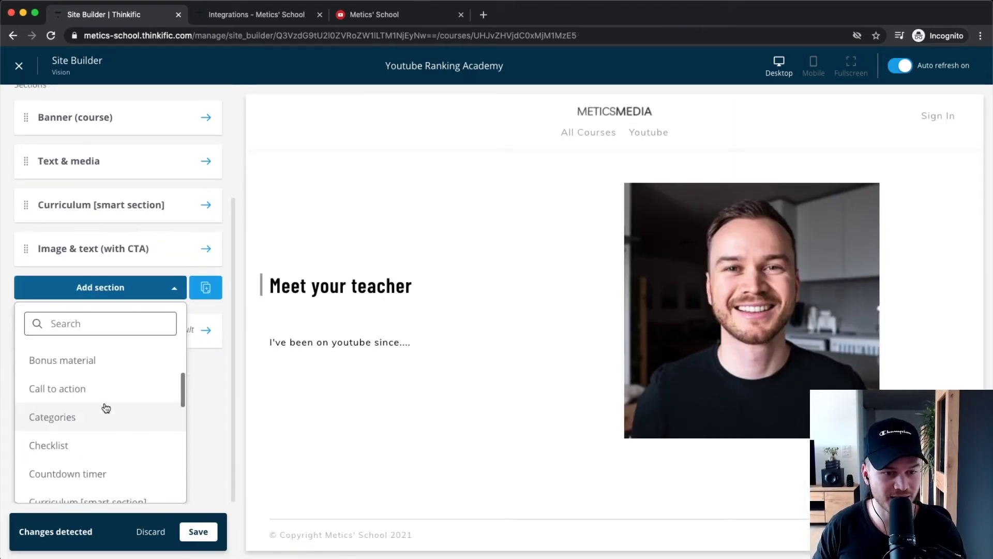
text(frq)
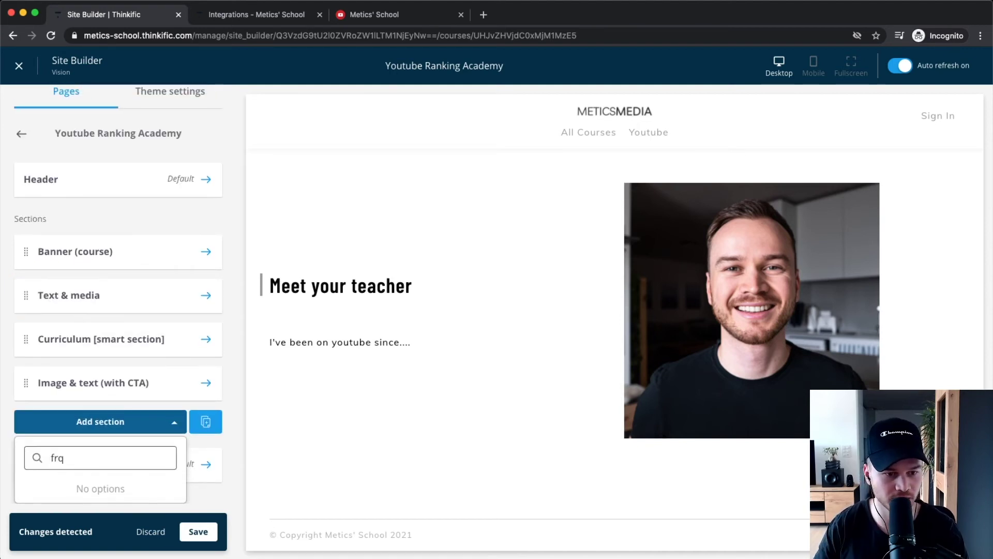
key(BackSpace)
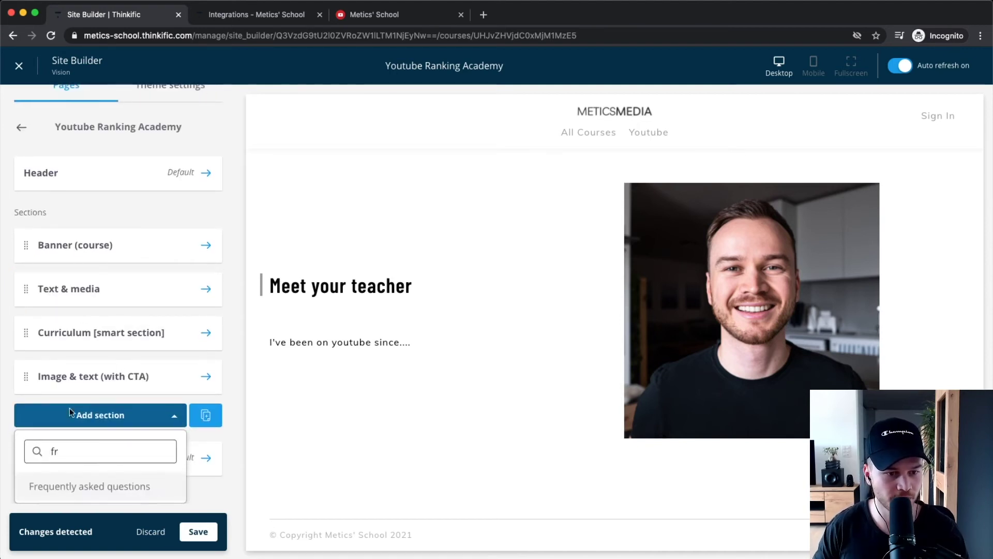
click(113, 486)
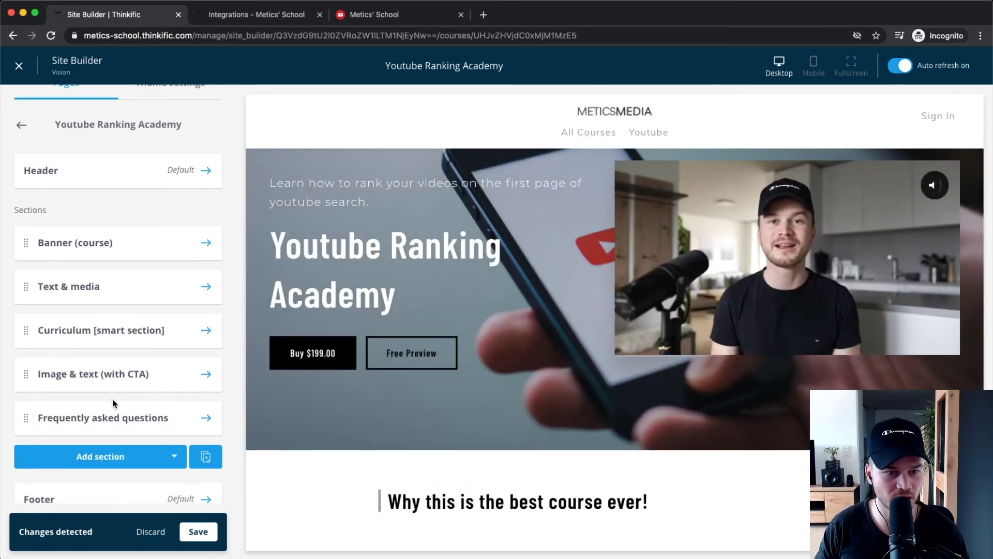
- Open the Frequently asked questions section, examine the first block's question and answer fields, and return to the section list
scroll(113, 399, down, 2)
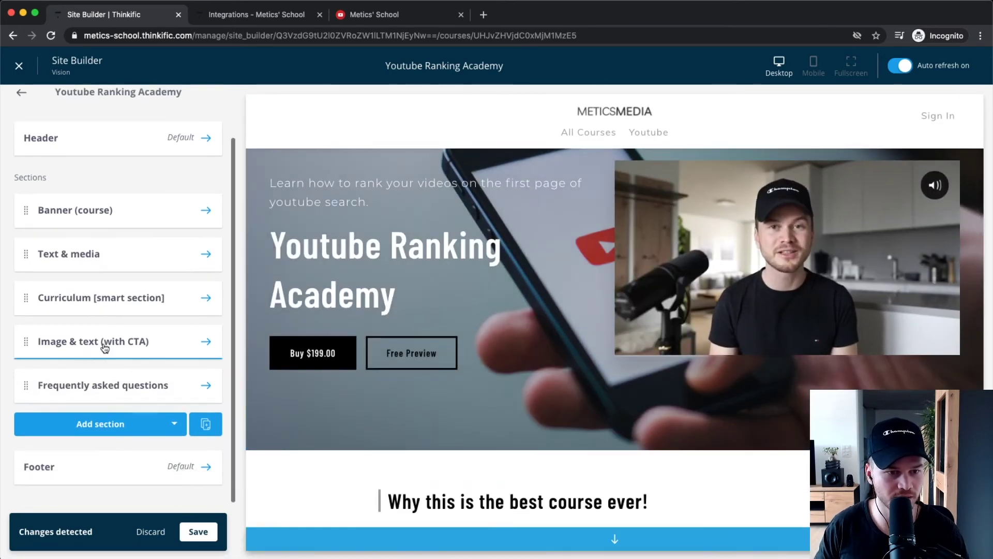
click(98, 387)
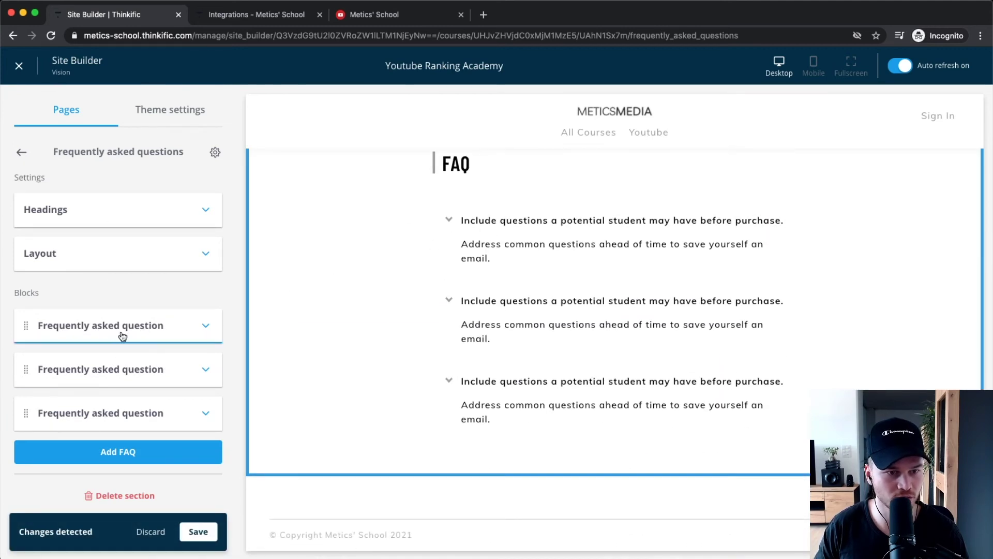
click(176, 324)
scroll(124, 301, down, 3)
drag(31, 242, 157, 281)
drag(168, 315, 33, 288)
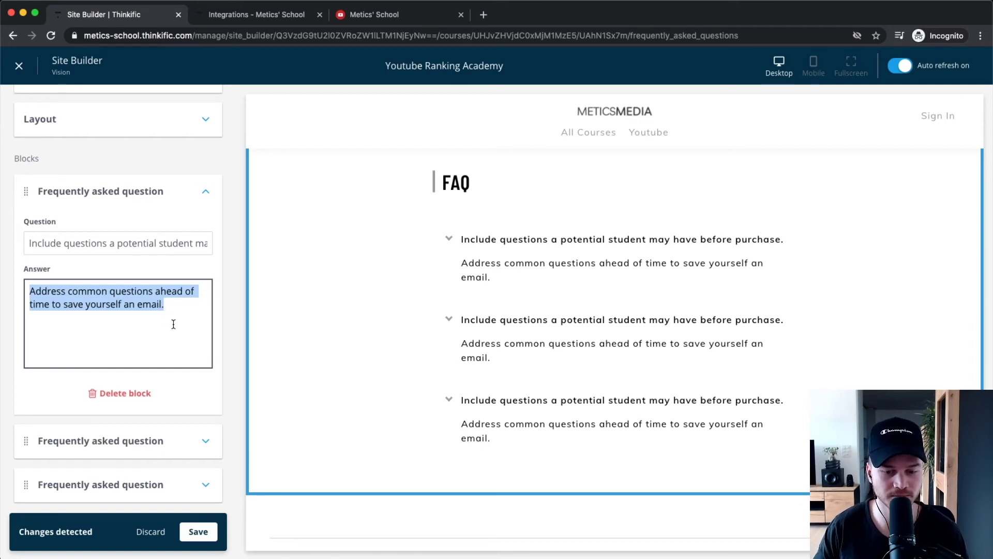
scroll(173, 326, down, 3)
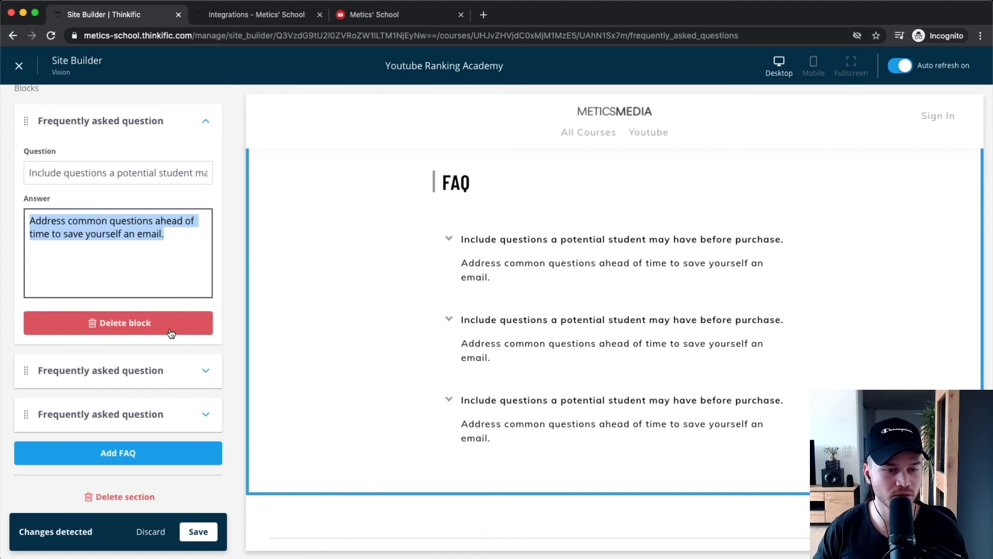
scroll(143, 405, down, 1)
scroll(144, 406, up, 10)
click(25, 158)
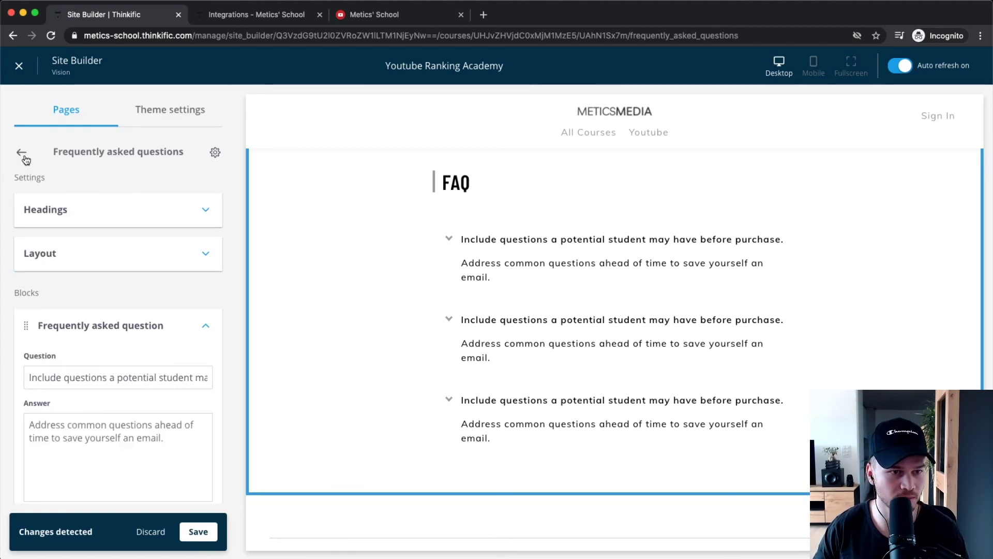
- Find the testimonials section type and add a Social proof: testimonials section to the page
scroll(116, 289, down, 1)
click(140, 425)
scroll(135, 393, down, 3)
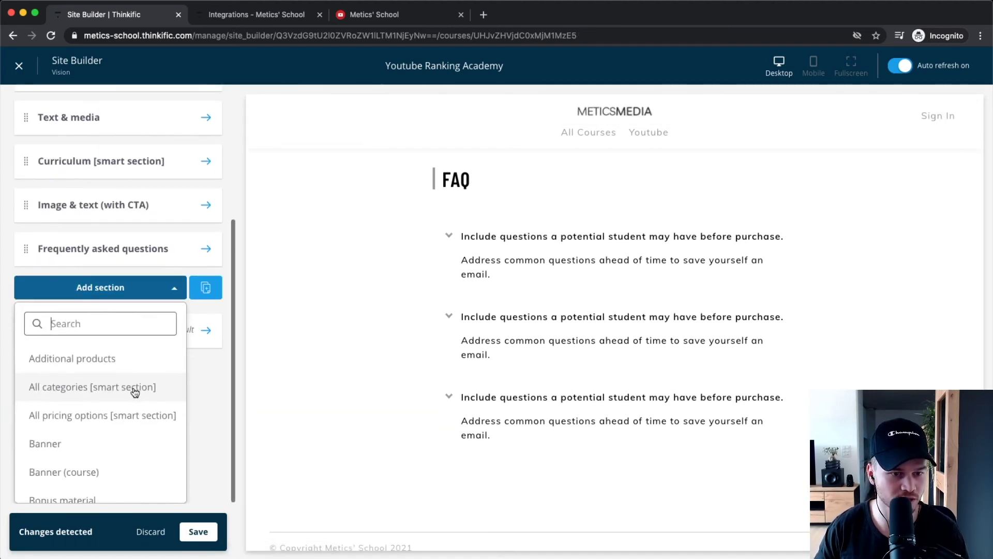
text(tes)
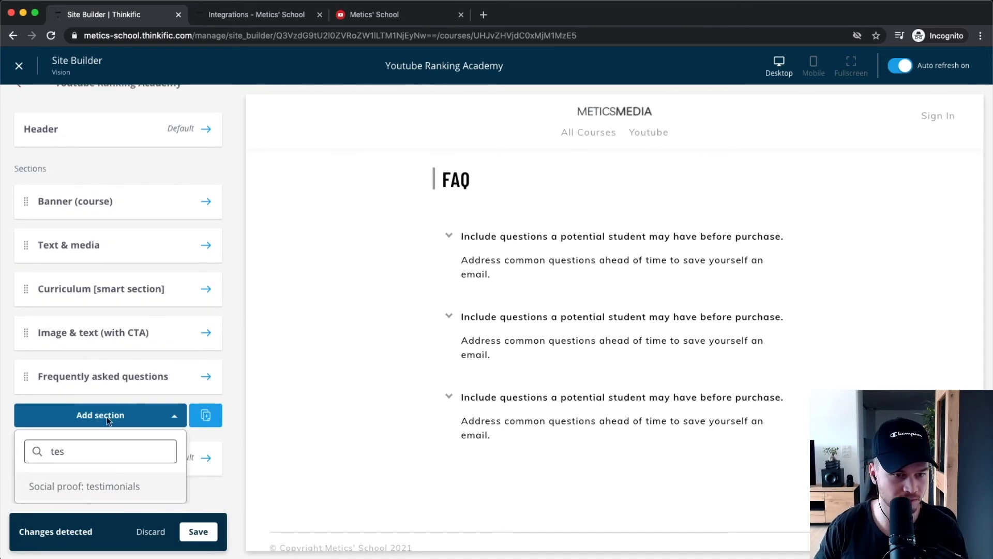
click(97, 486)
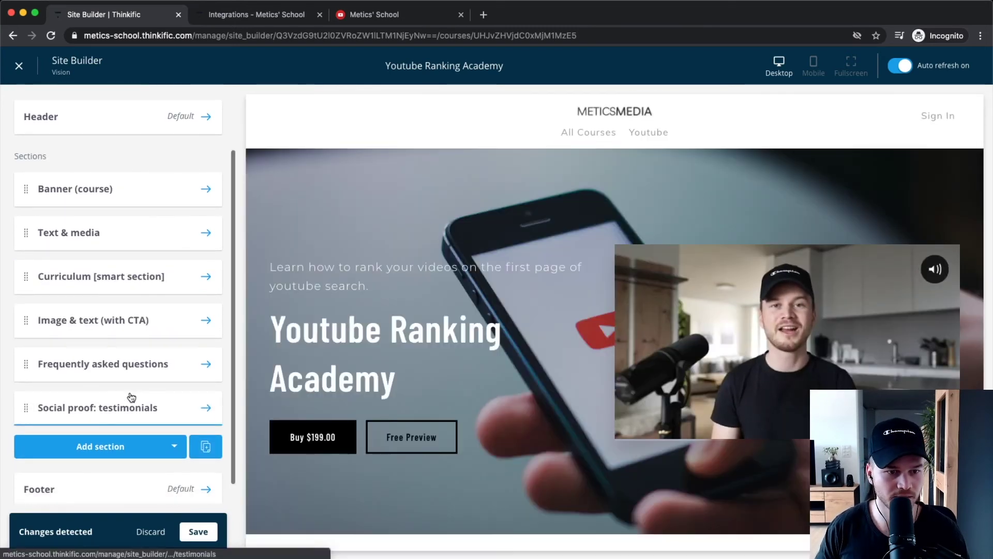
- Open the Social proof: testimonials section and examine the first testimonial's author, role, avatar and text fields
click(120, 411)
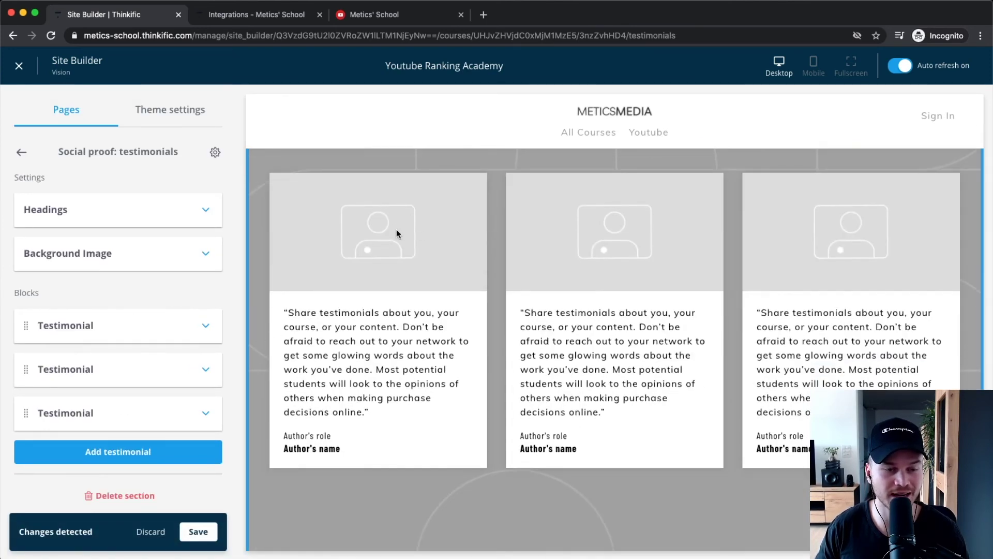
click(165, 329)
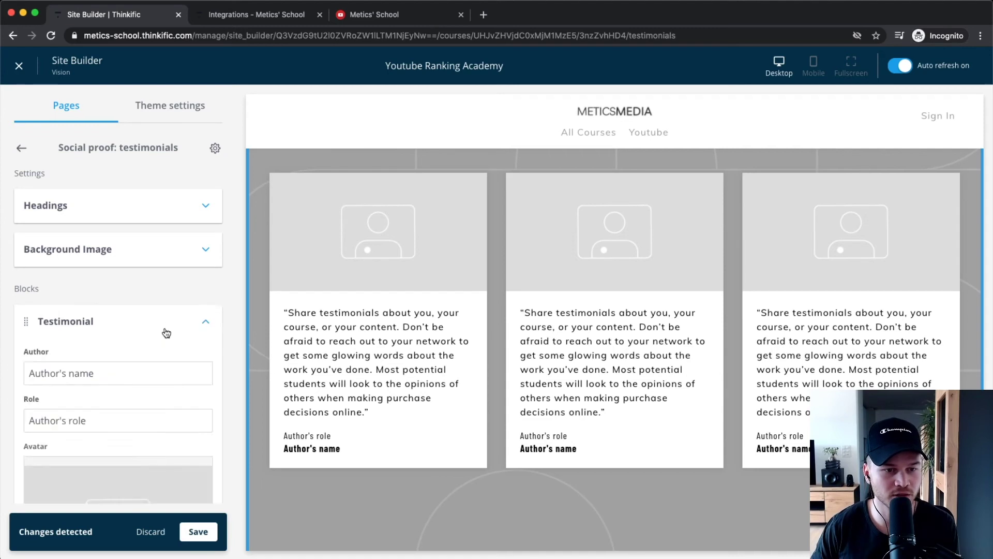
scroll(126, 337, down, 5)
click(110, 280)
click(476, 262)
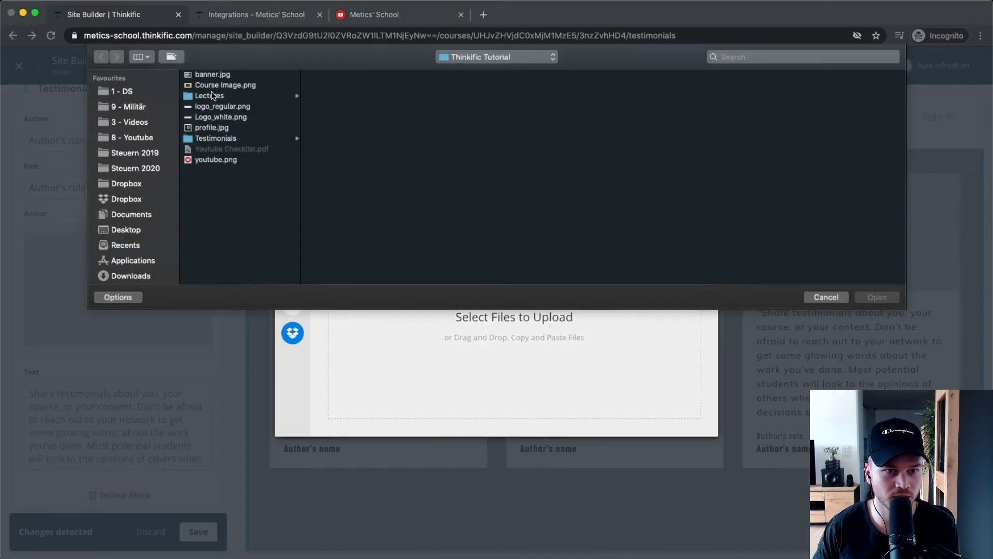
click(209, 76)
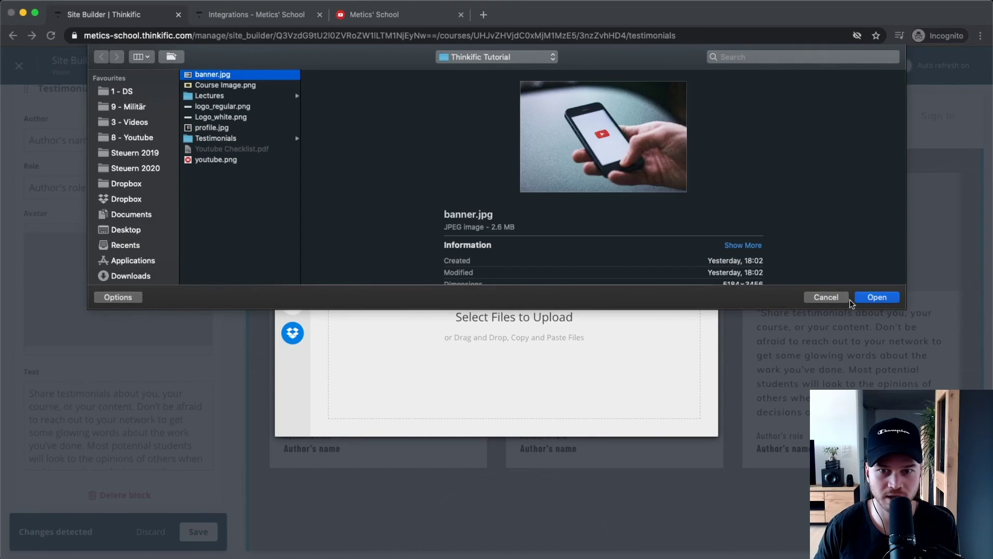
click(215, 138)
click(342, 76)
click(880, 298)
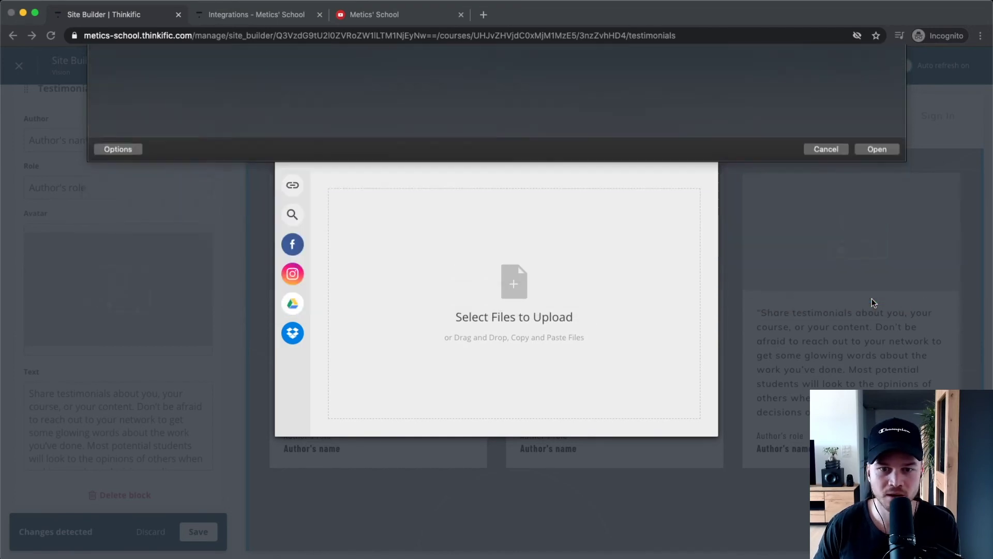
click(647, 76)
click(706, 155)
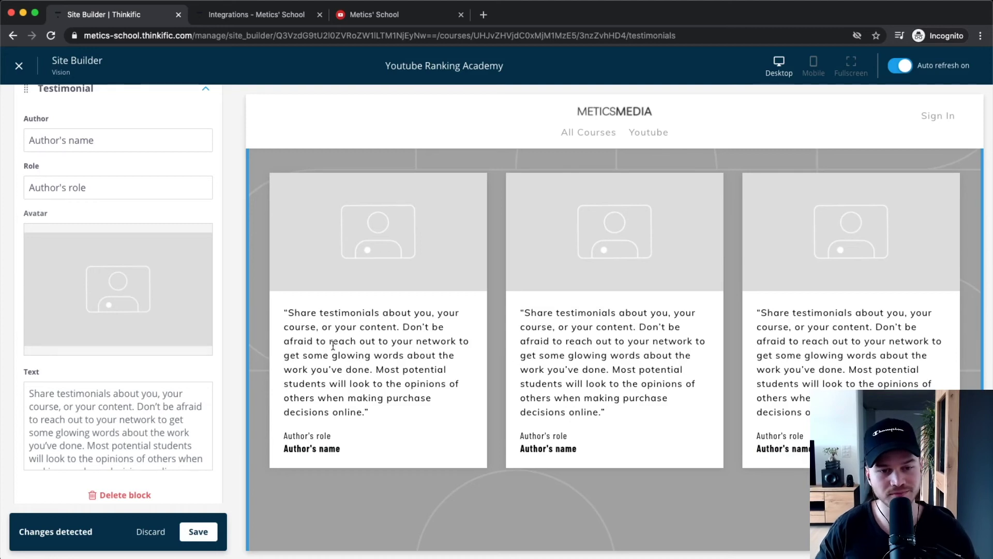
- Add a blank fourth testimonial block to the testimonials section and return to the section list
scroll(98, 429, down, 2)
scroll(362, 362, down, 3)
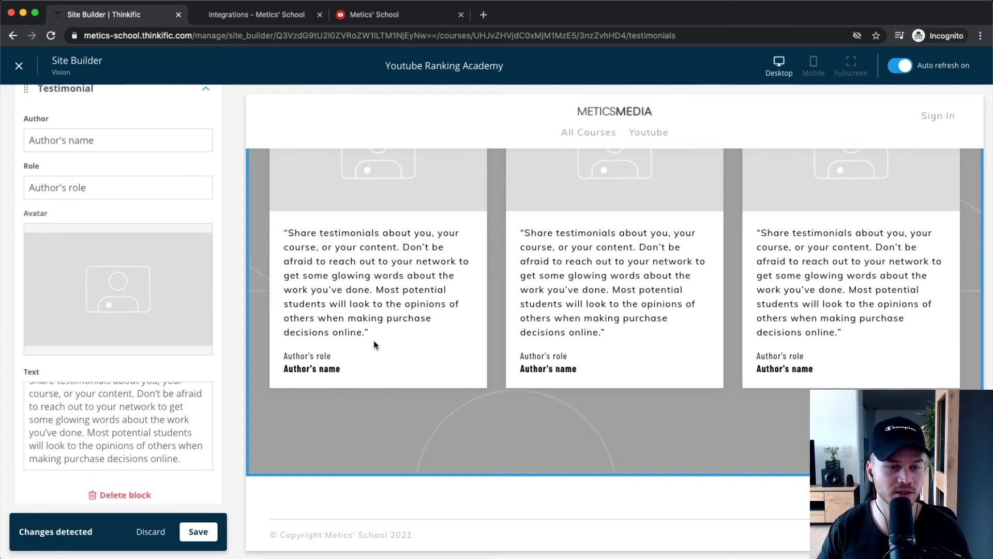
click(531, 415)
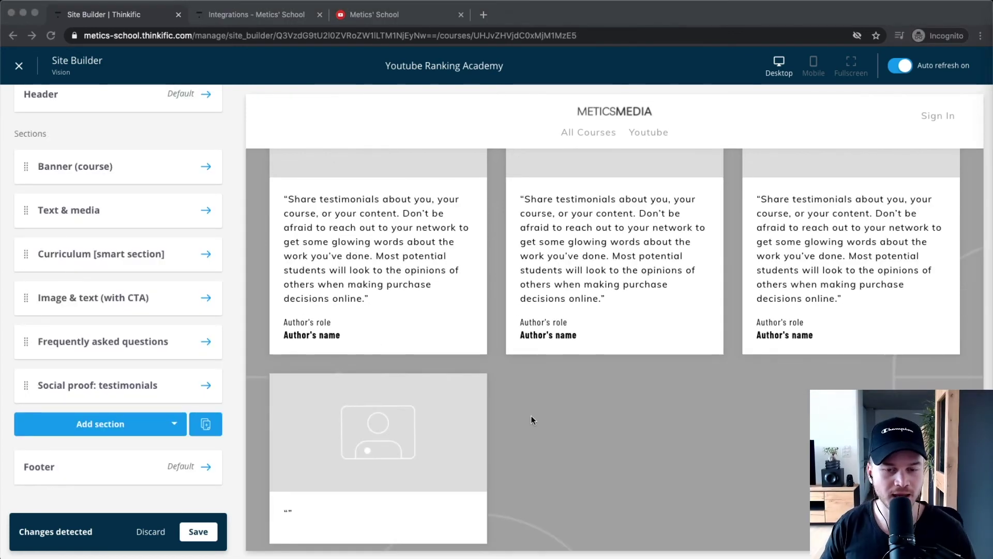
- Find the text section types and add a Text (with CTA) section after the testimonials
click(129, 424)
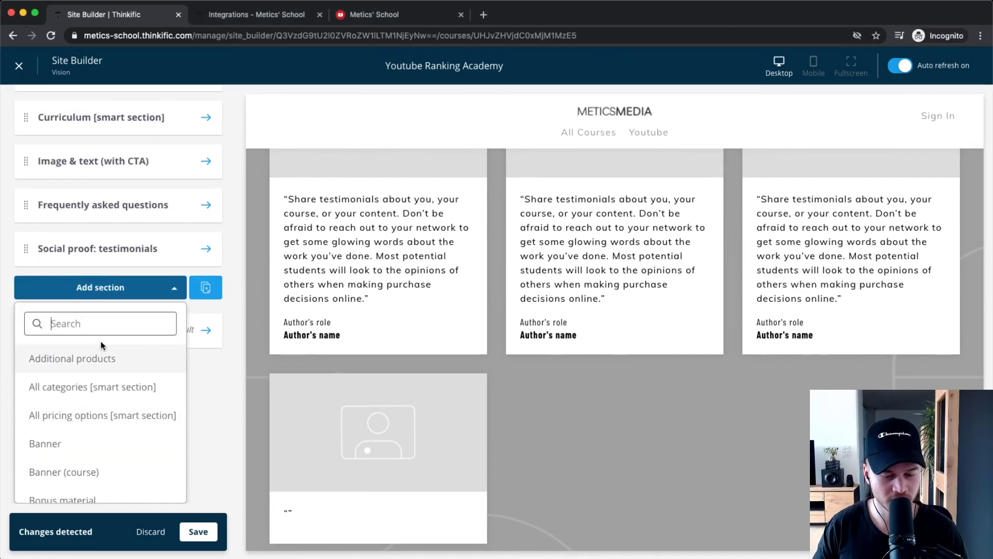
text(text)
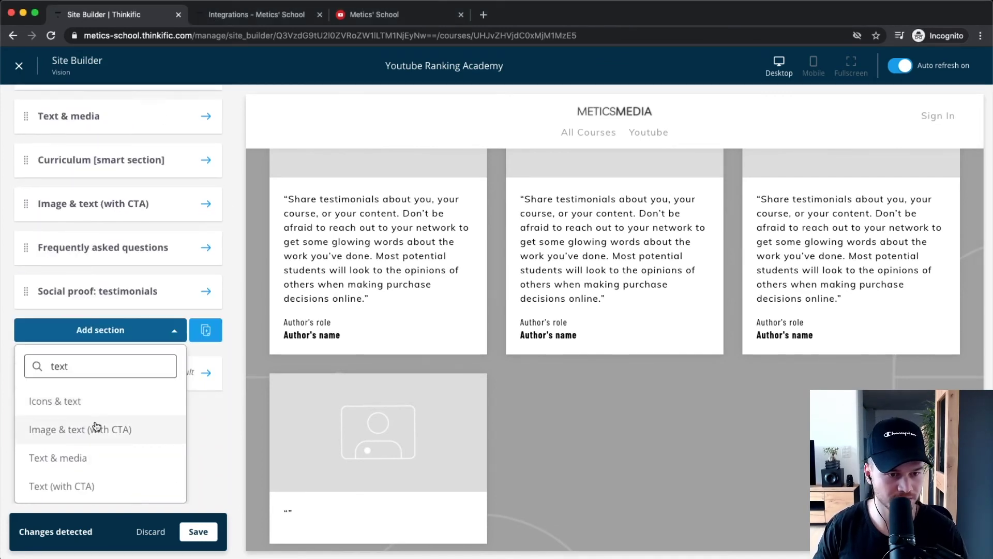
click(58, 488)
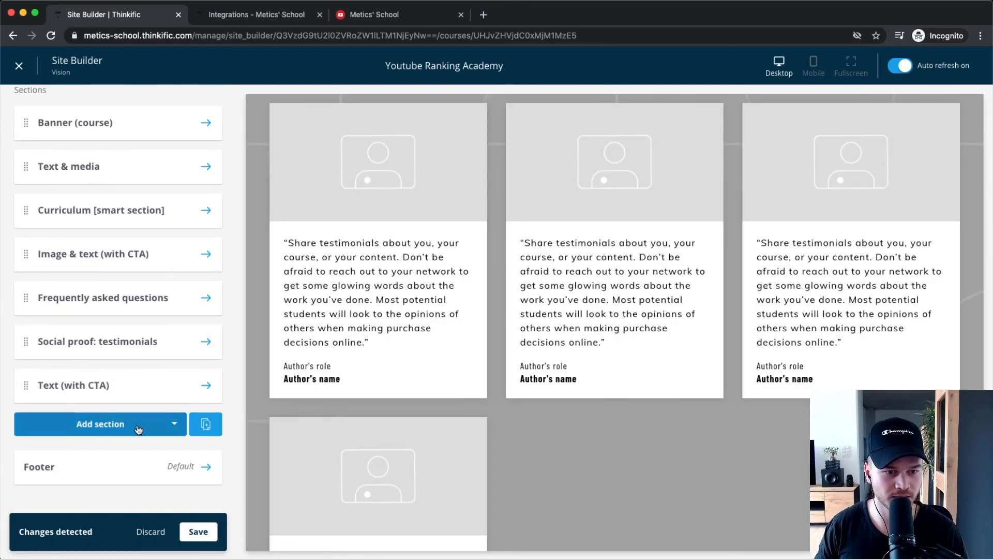
- Open the Text (with CTA) section and set its heading to "Get more views now!"
click(119, 396)
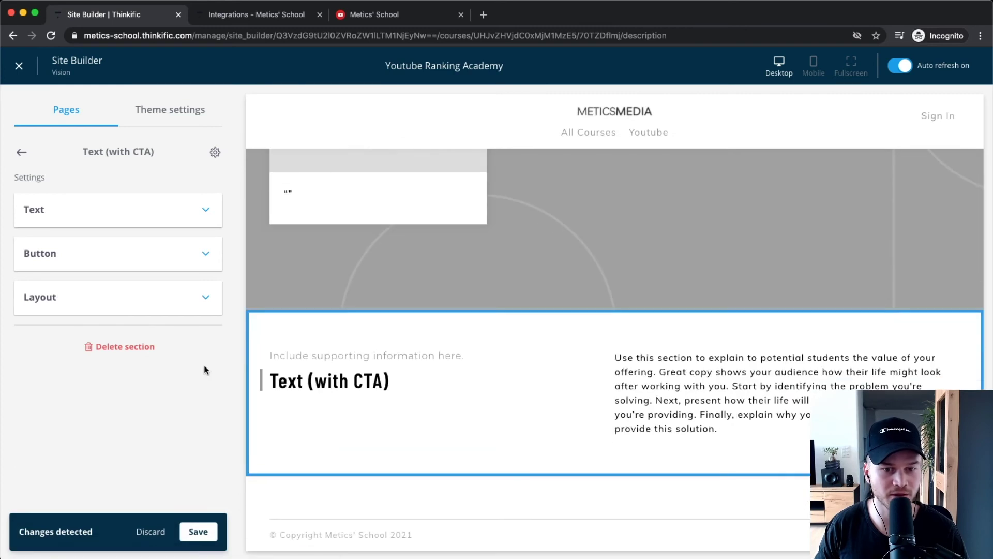
click(74, 226)
scroll(95, 217, down, 1)
drag(96, 232, 19, 237)
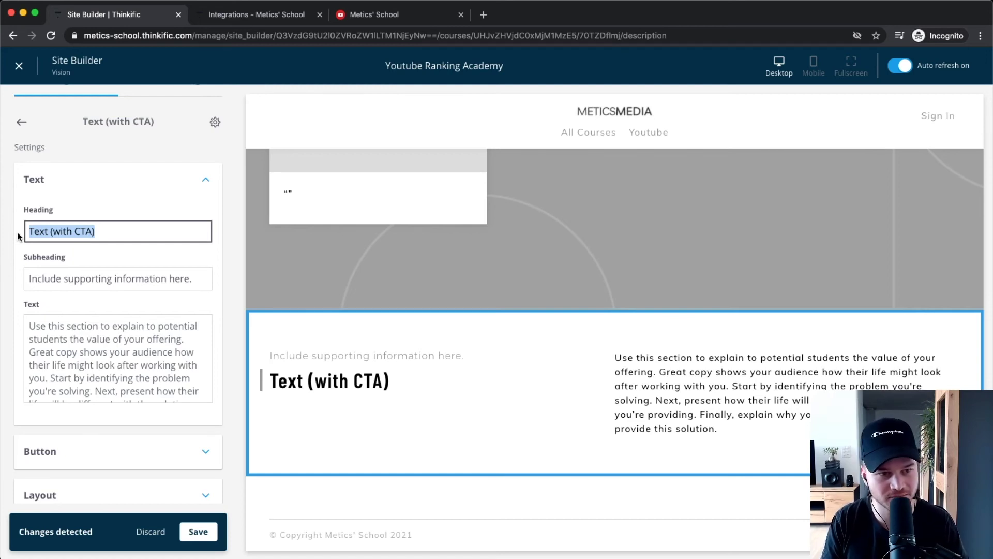
text(Get more v)
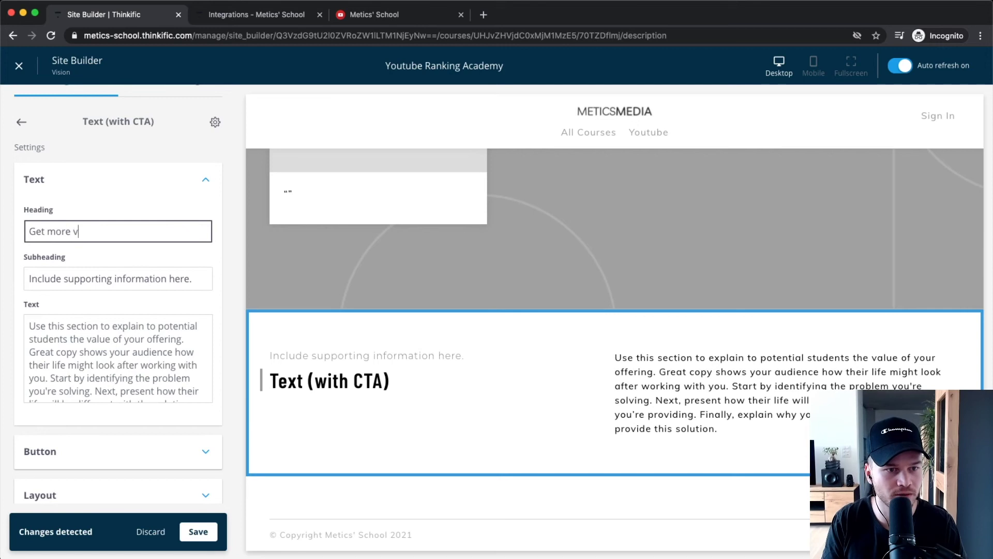
text(iews now!)
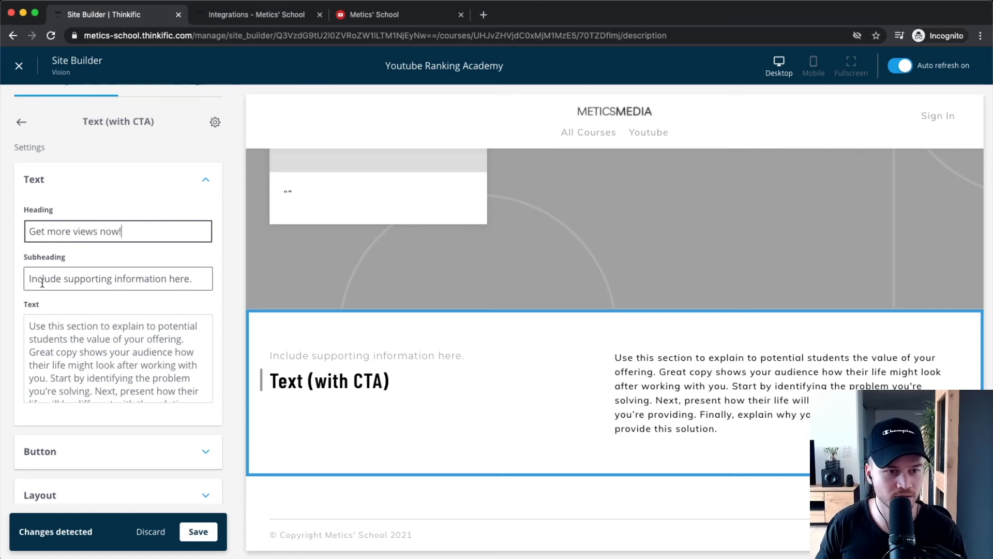
- Change the Text (with CTA) section's heading to "Get more views now" and keep the default subheading and text
click(29, 279)
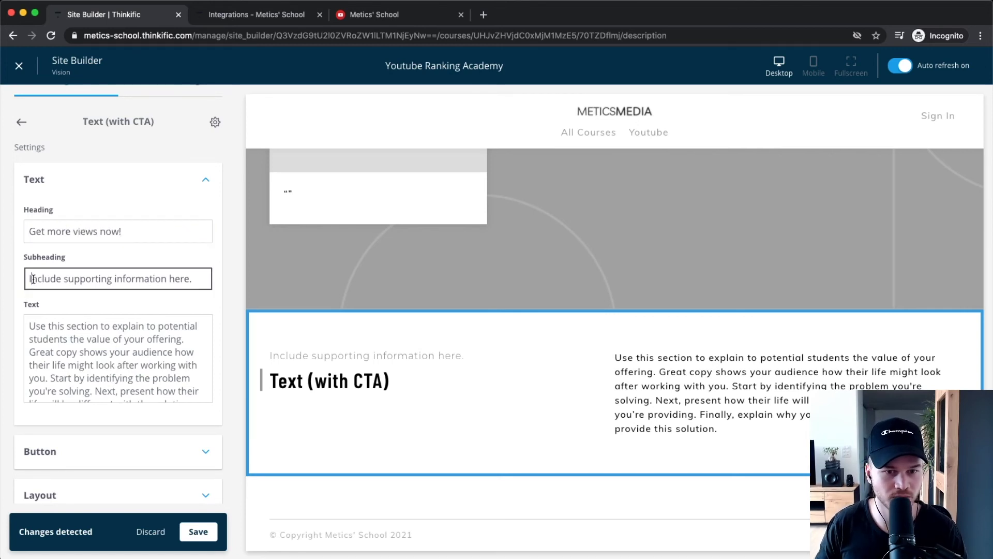
drag(28, 279, 214, 283)
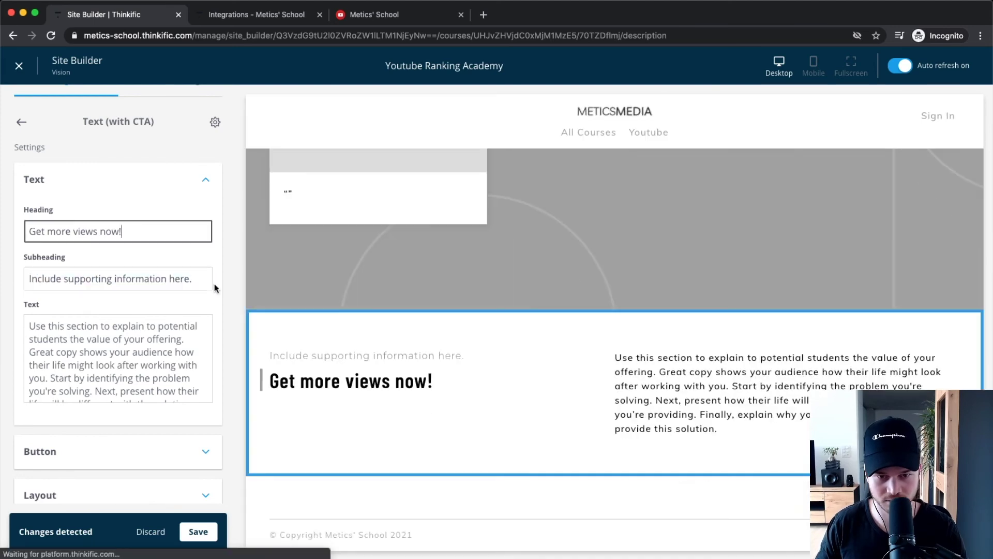
click(89, 341)
drag(30, 326, 147, 372)
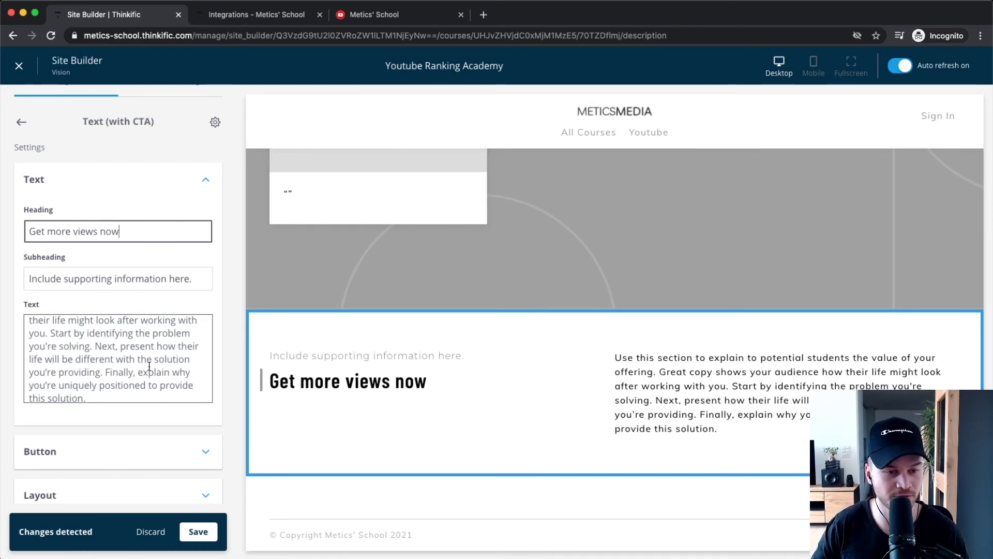
scroll(149, 366, down, 1)
- Link the section's button to the checkout page of Youtube Ranking Academy with the checkout price "Default - $199.00"
click(118, 453)
scroll(124, 336, down, 5)
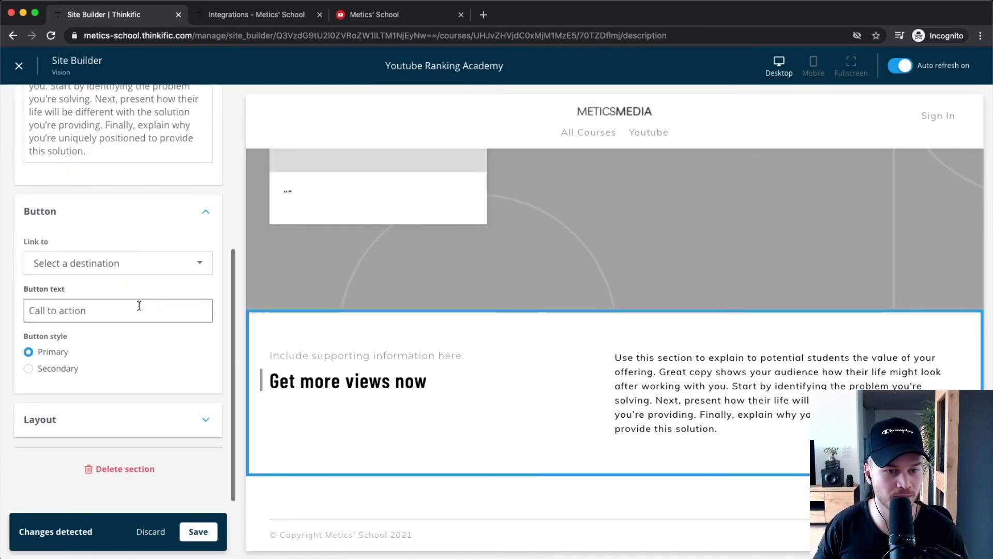
click(126, 265)
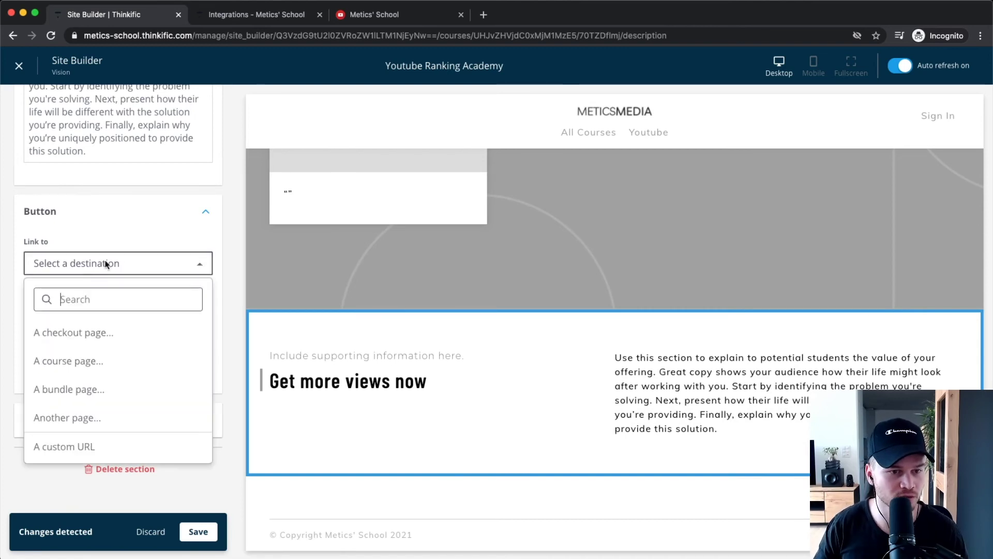
click(83, 334)
click(111, 307)
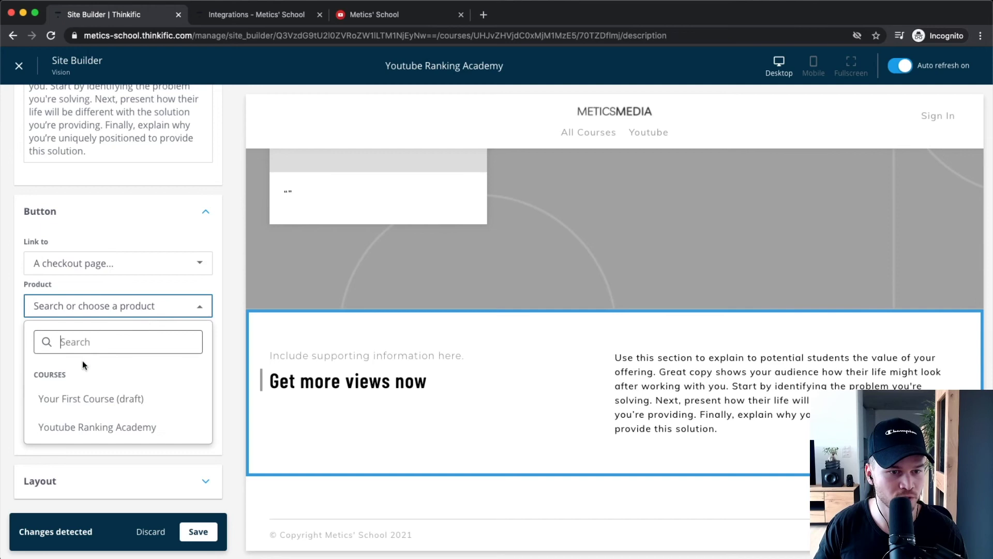
click(73, 433)
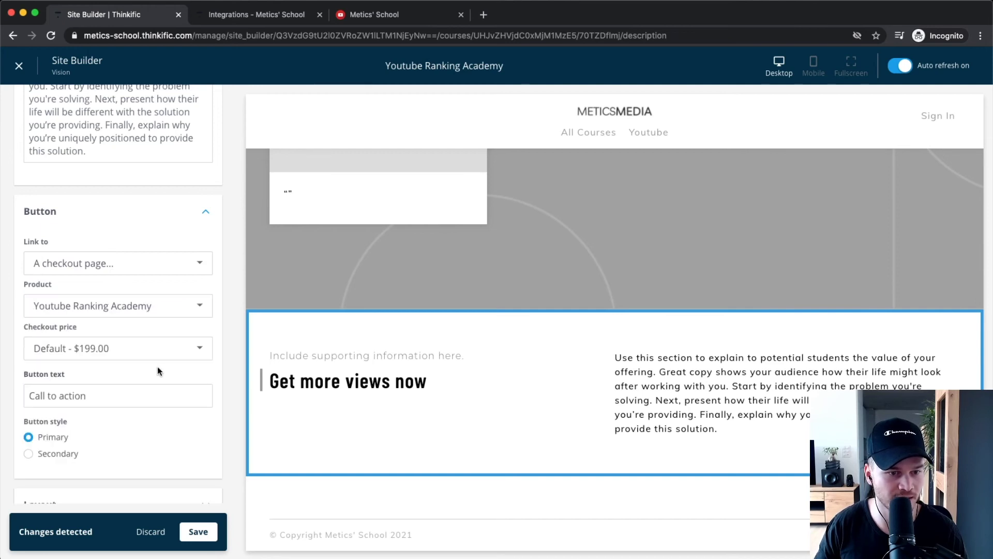
click(113, 346)
click(111, 418)
- Set the call-to-action button's text to "Enroll now"
click(74, 396)
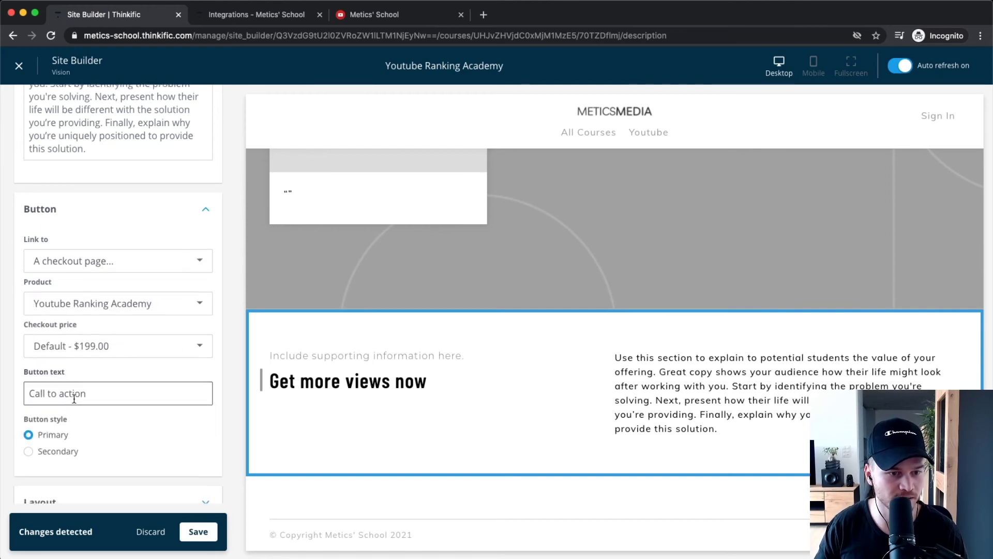
scroll(74, 399, down, 1)
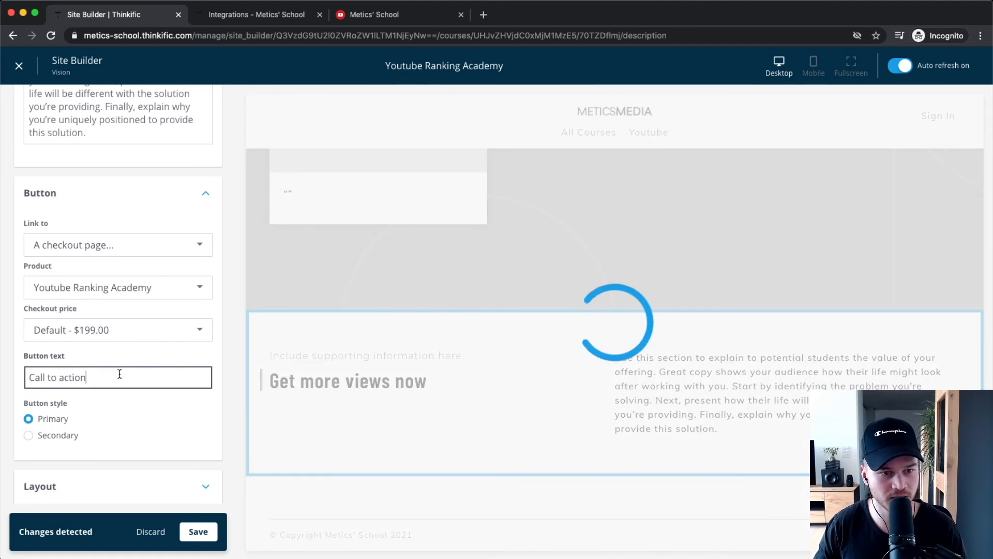
triple_click(119, 373)
text(Enroll now)
scroll(78, 414, down, 3)
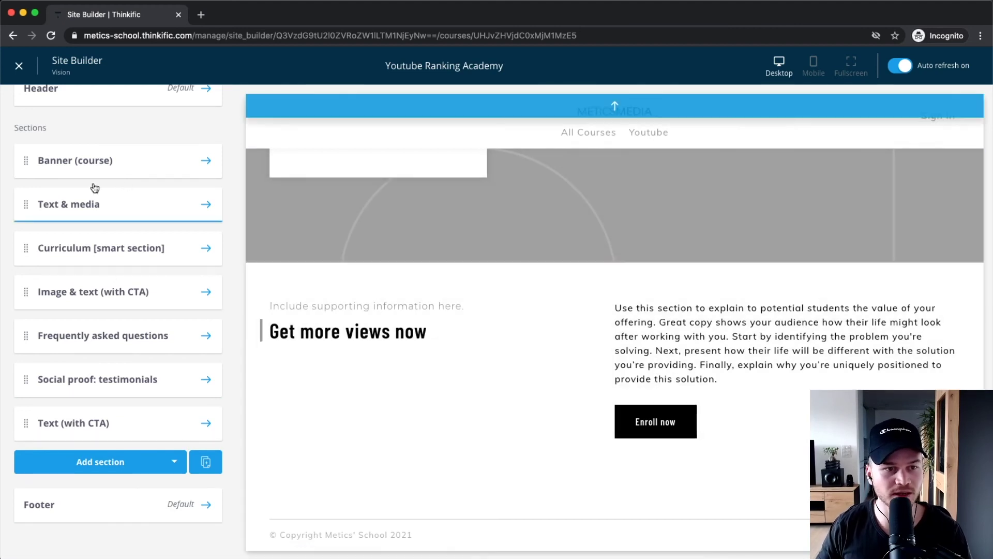
- Leave the Site Builder for the course dashboard and open the website preview
click(18, 73)
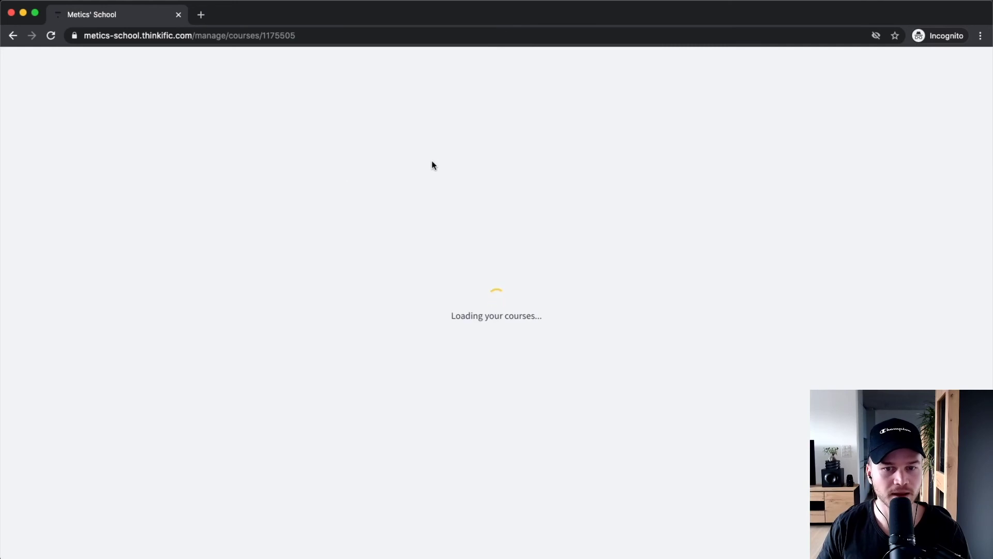
click(18, 66)
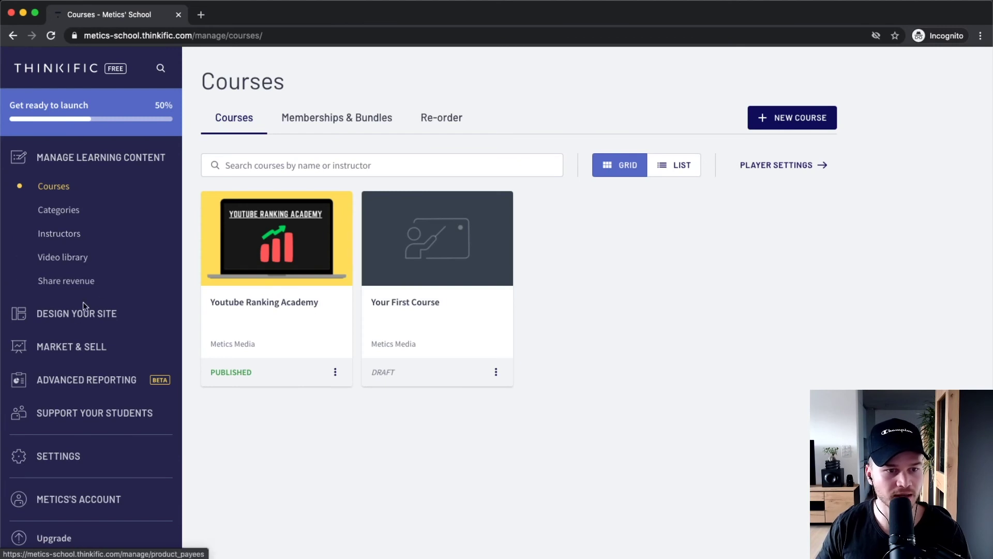
scroll(69, 312, down, 1)
click(66, 303)
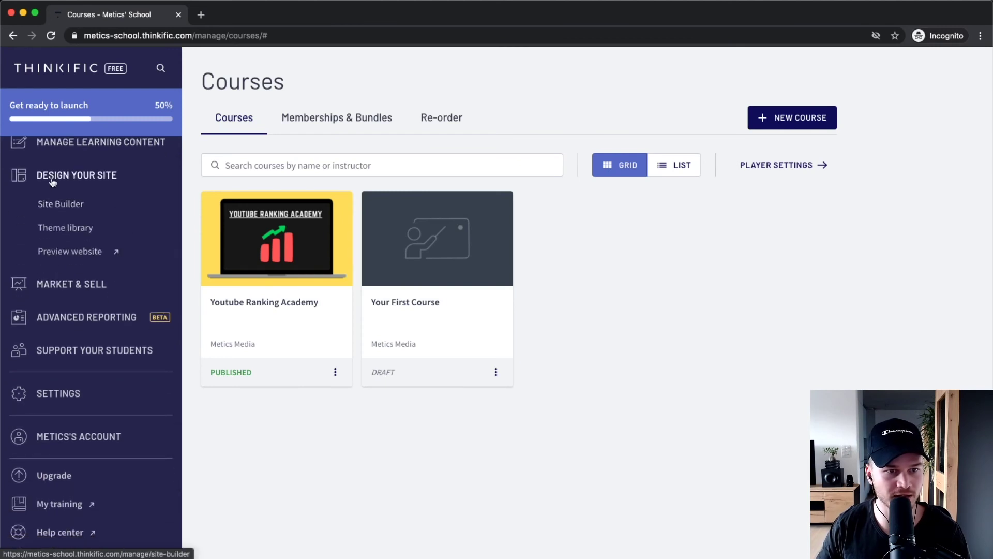
click(72, 253)
click(248, 15)
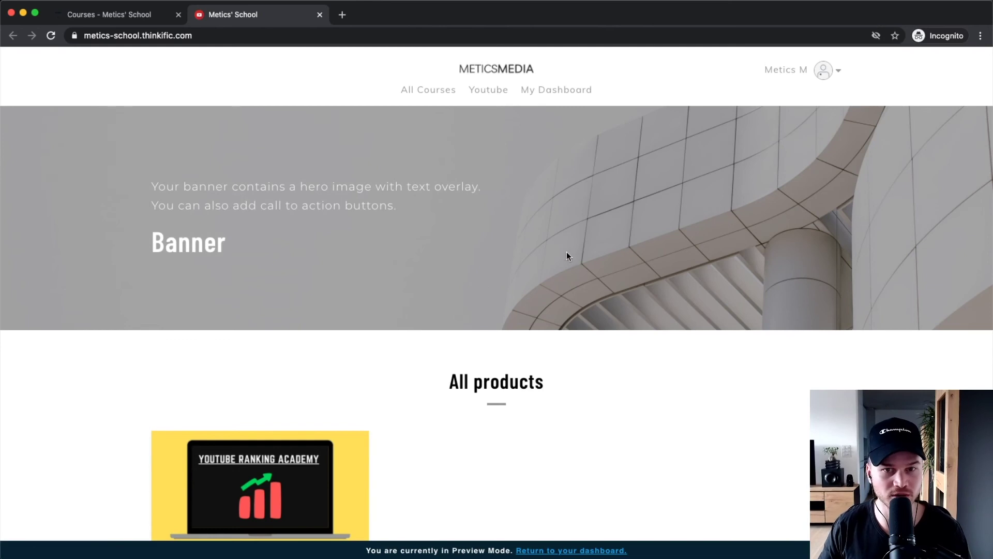
- Open the Youtube Ranking Academy course page from the previewed home page and copy its URL
scroll(566, 252, down, 5)
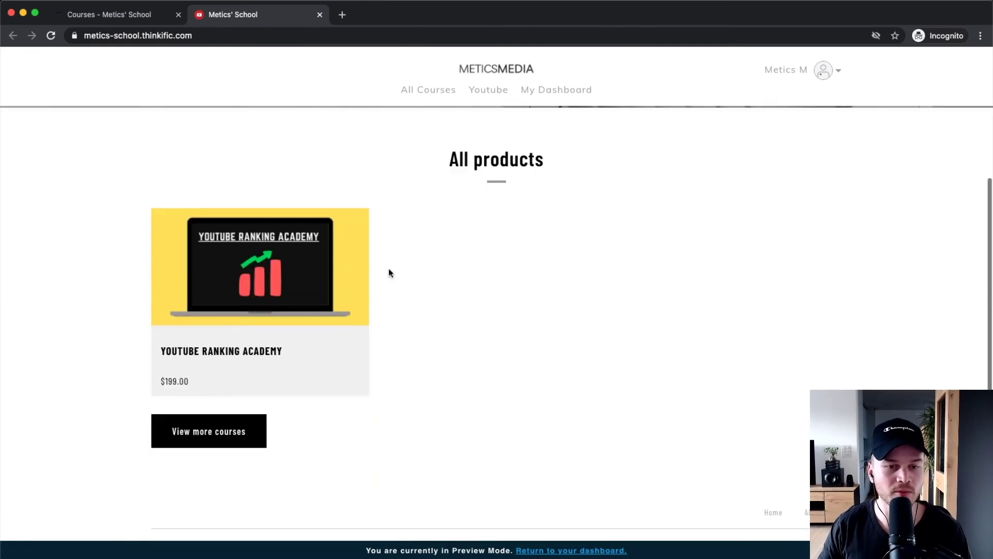
click(253, 276)
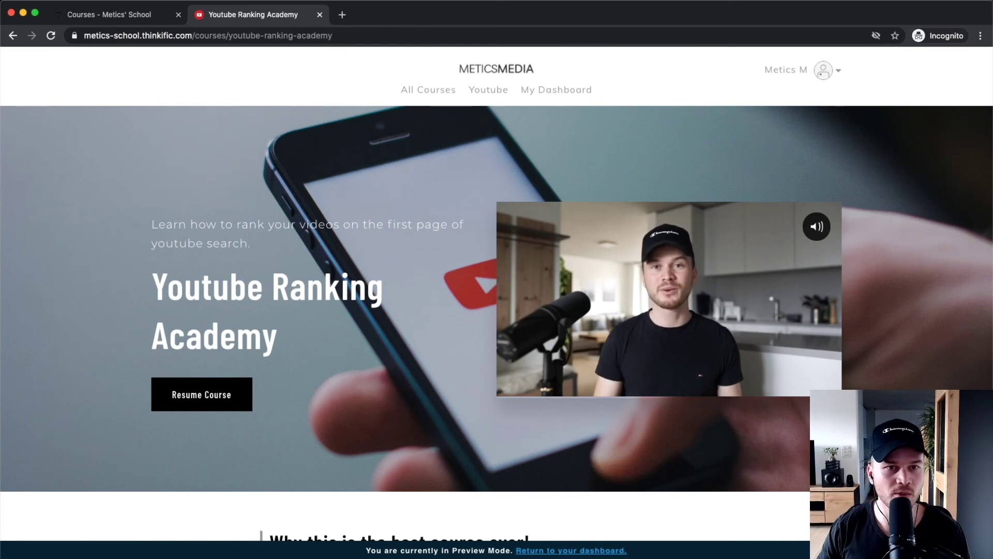
click(151, 36)
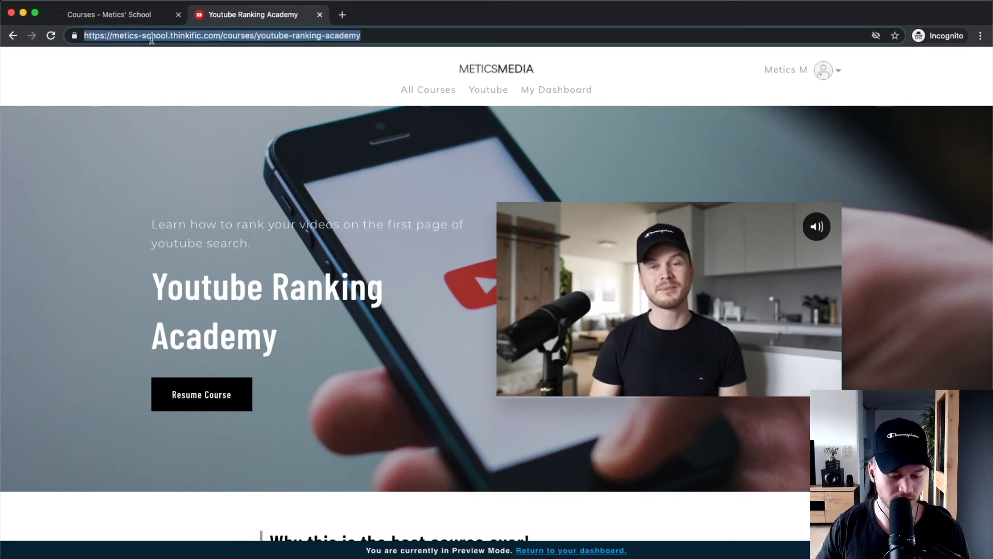
right_click(238, 35)
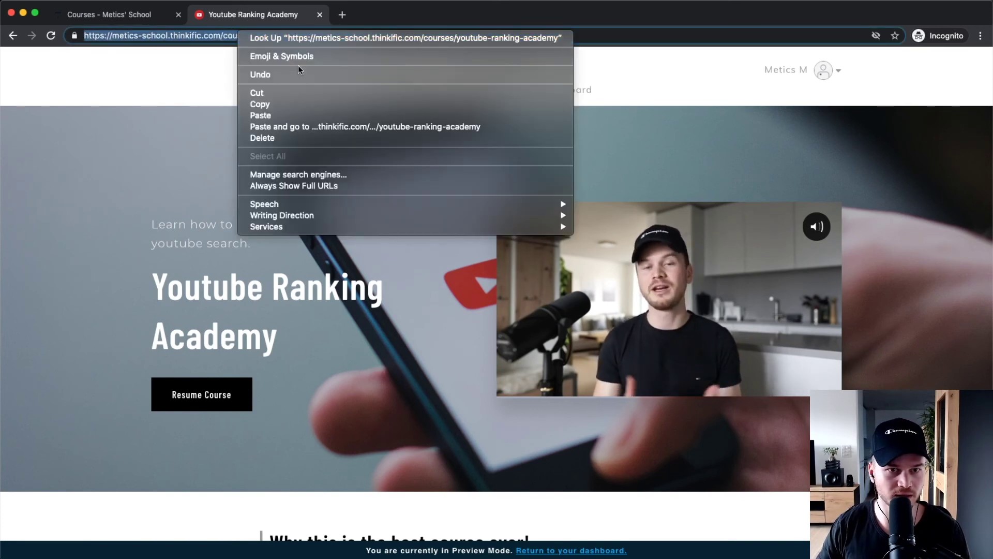
click(295, 104)
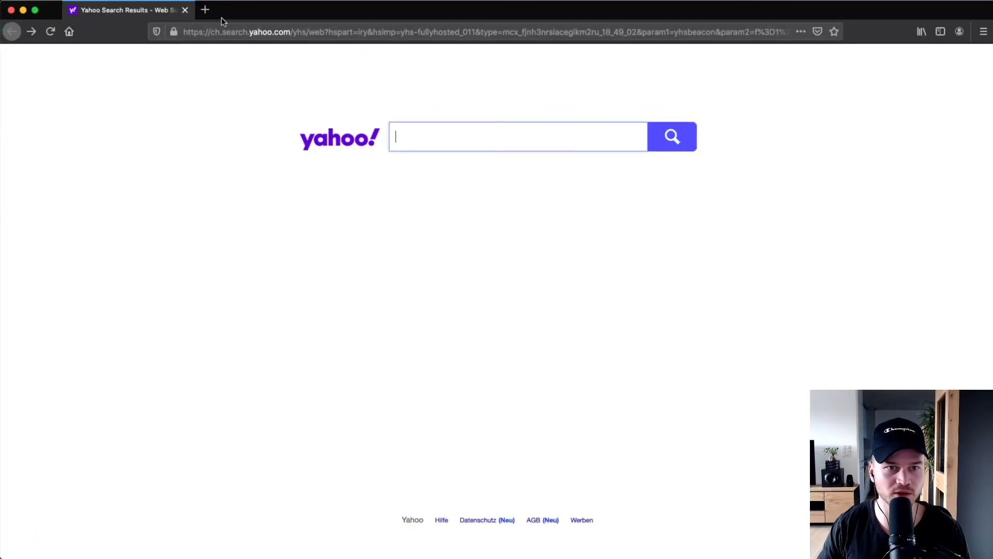
- Switch to Firefox, load the copied course page URL as a signed-out visitor, and pause the banner video
click(224, 30)
key(super+v)
key(Return)
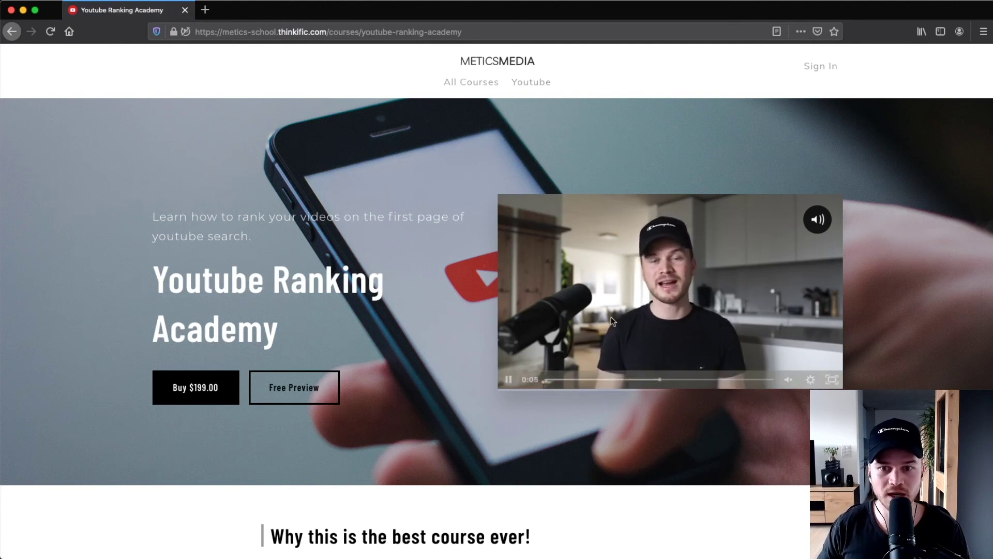
click(672, 263)
click(535, 373)
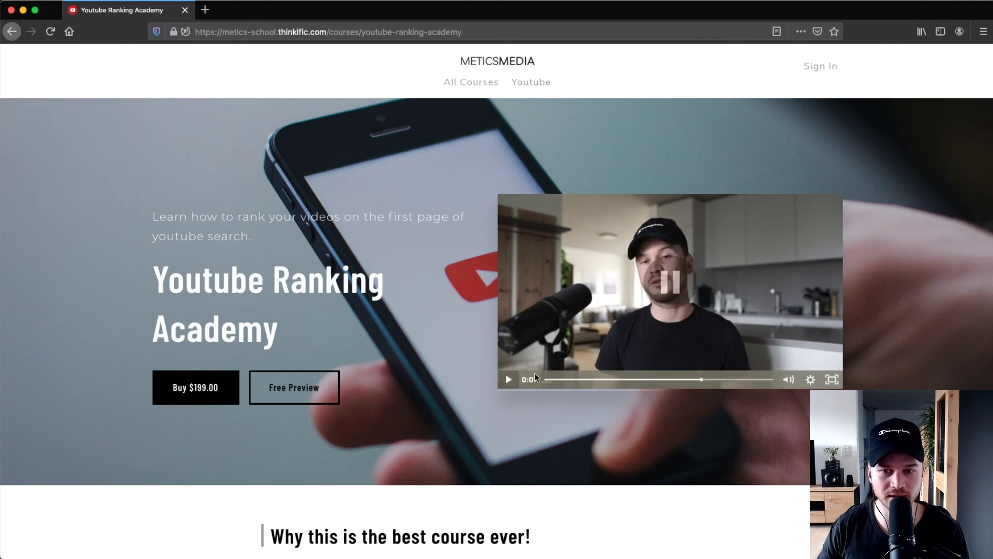
- Examine the live landing page down to its closing section, test the Buy and Enroll now buttons, and close the page
scroll(457, 320, down, 3)
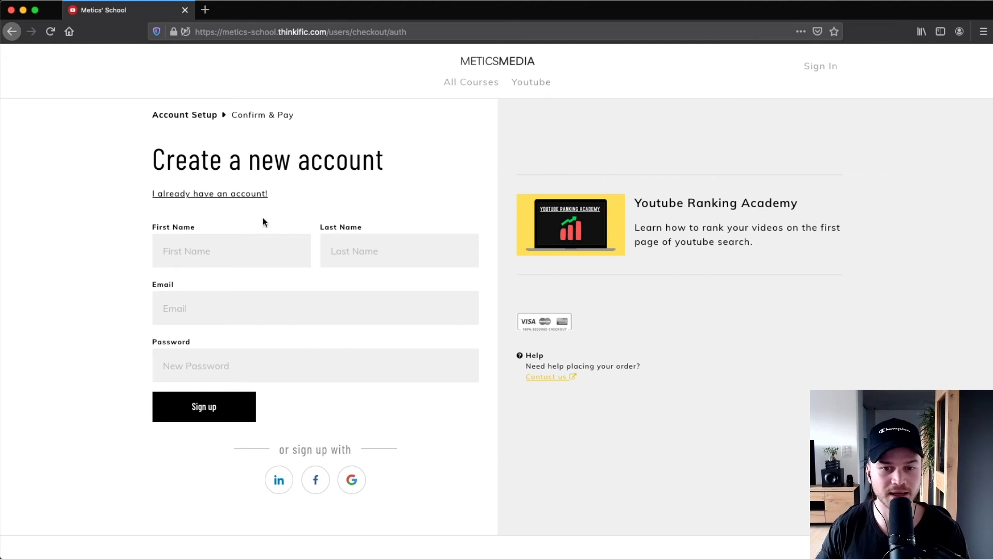
click(11, 31)
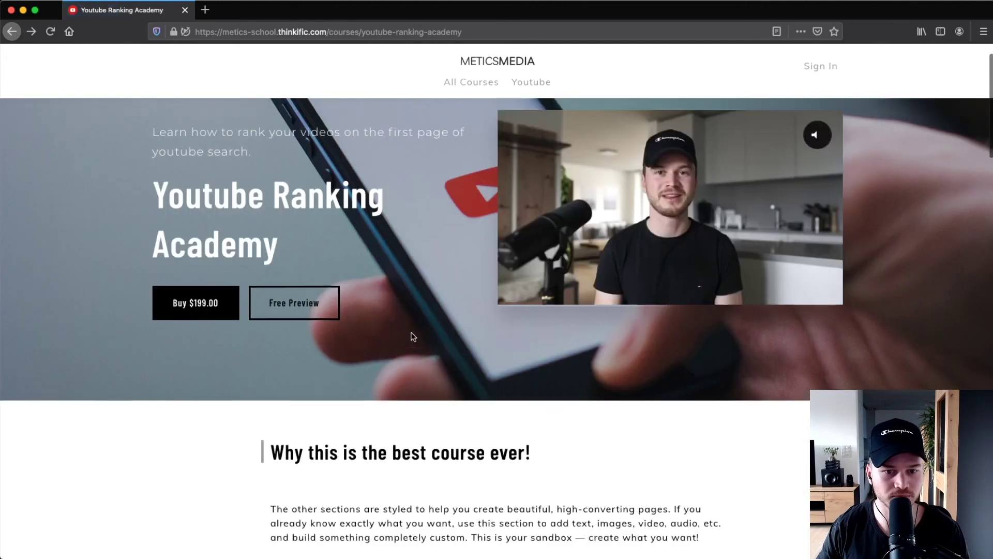
scroll(455, 329, down, 3)
scroll(455, 328, down, 7)
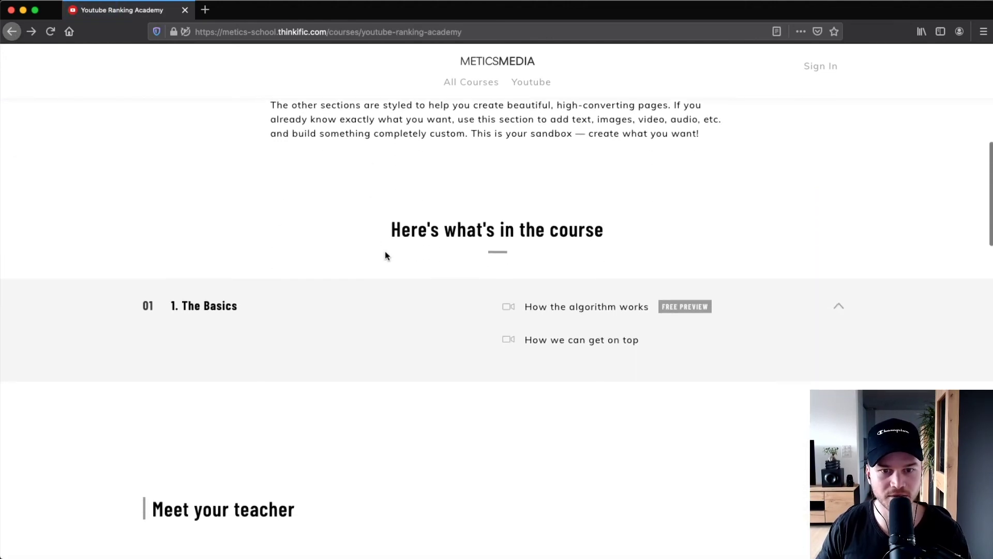
scroll(674, 230, down, 10)
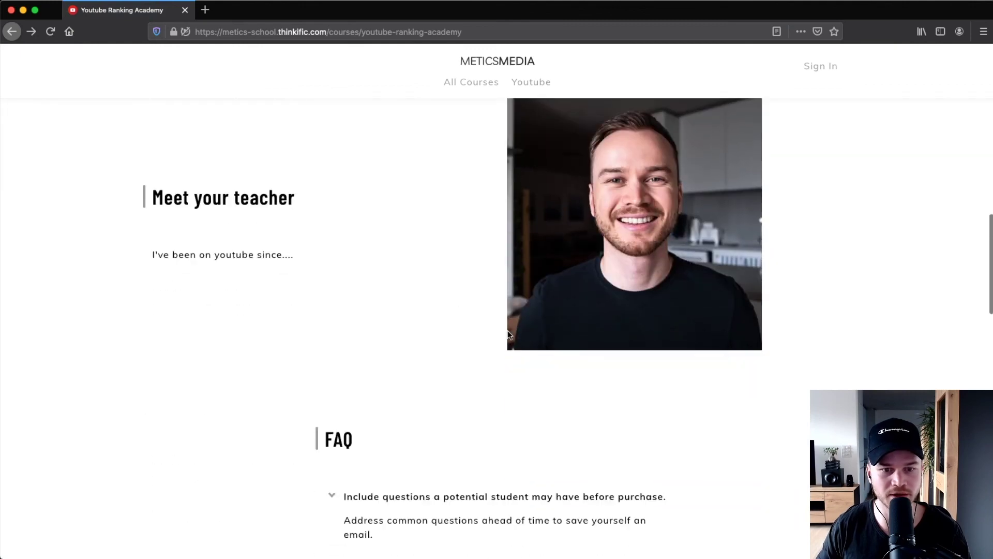
scroll(543, 280, down, 15)
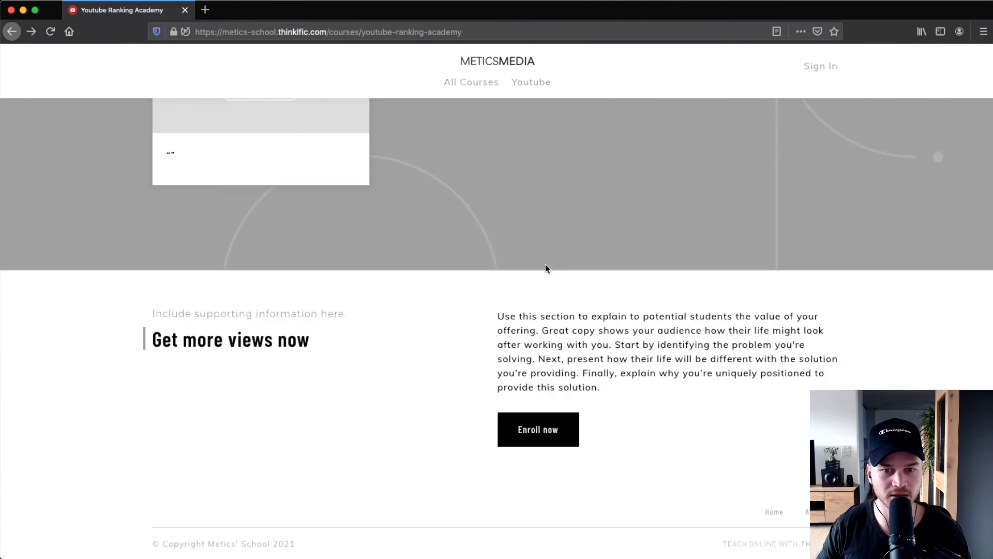
click(517, 433)
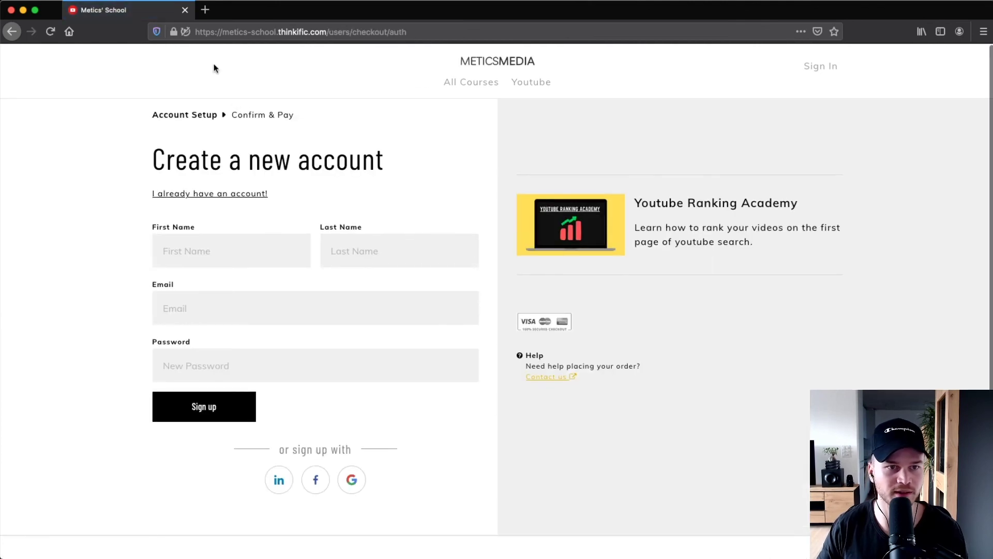
click(185, 10)
- Return to the Thinkific dashboard in the other browser, preview the website's home page, and go back to the dashboard
click(111, 15)
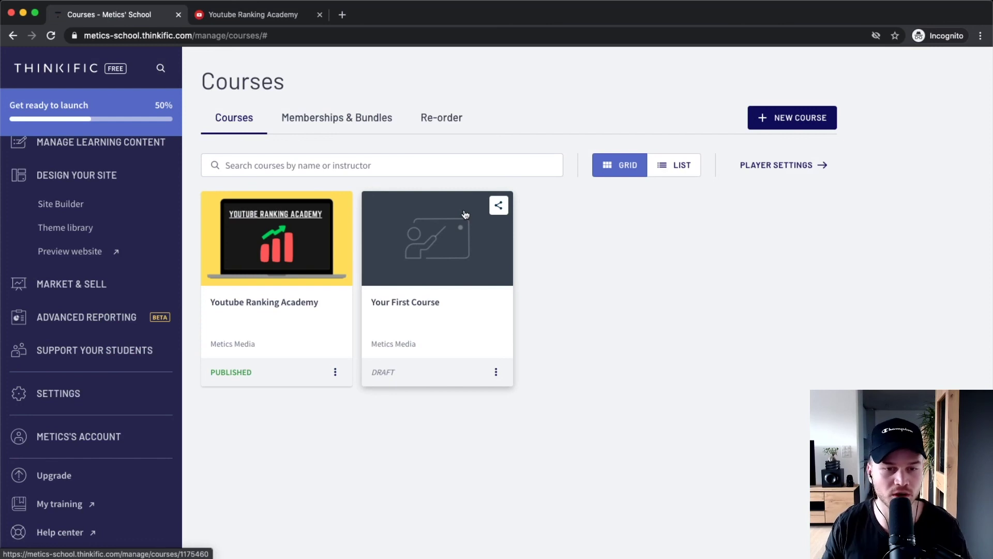
click(79, 252)
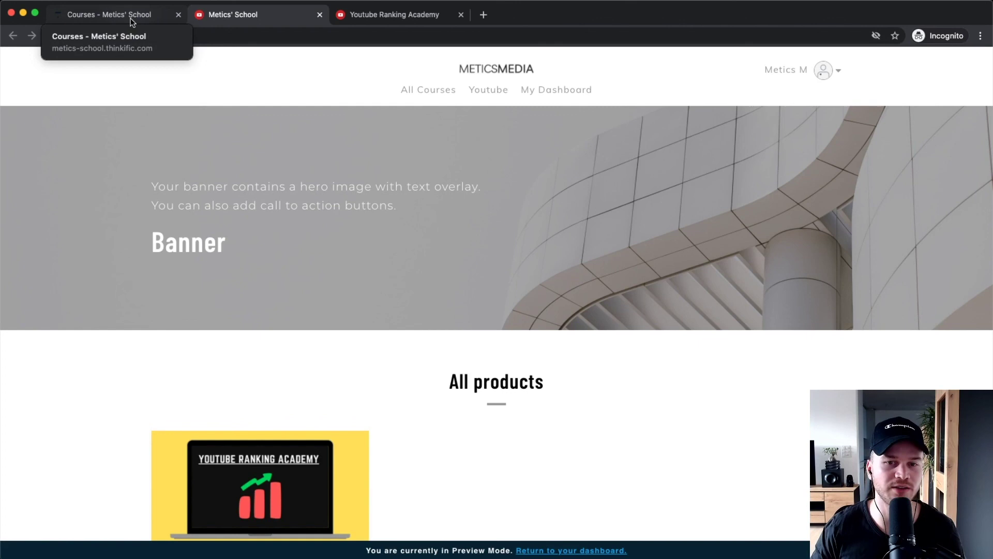
click(109, 15)
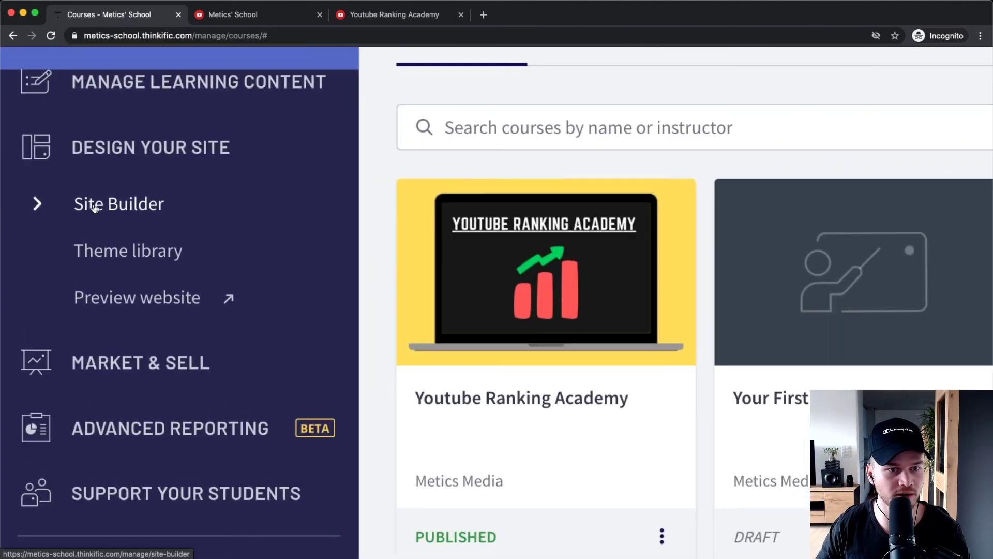
- Open the home page in the Site Builder and redirect it to the Youtube Ranking Academy course page
click(58, 206)
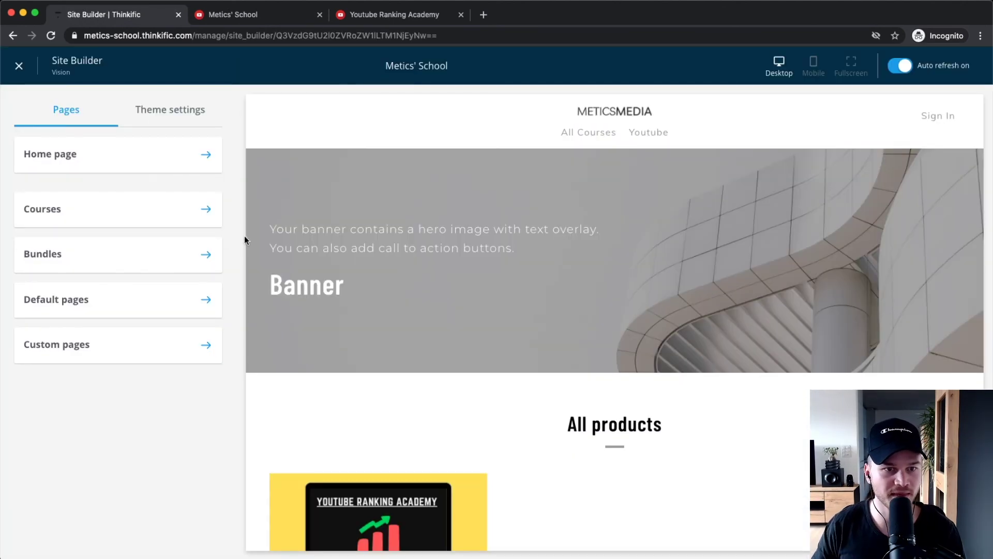
click(114, 160)
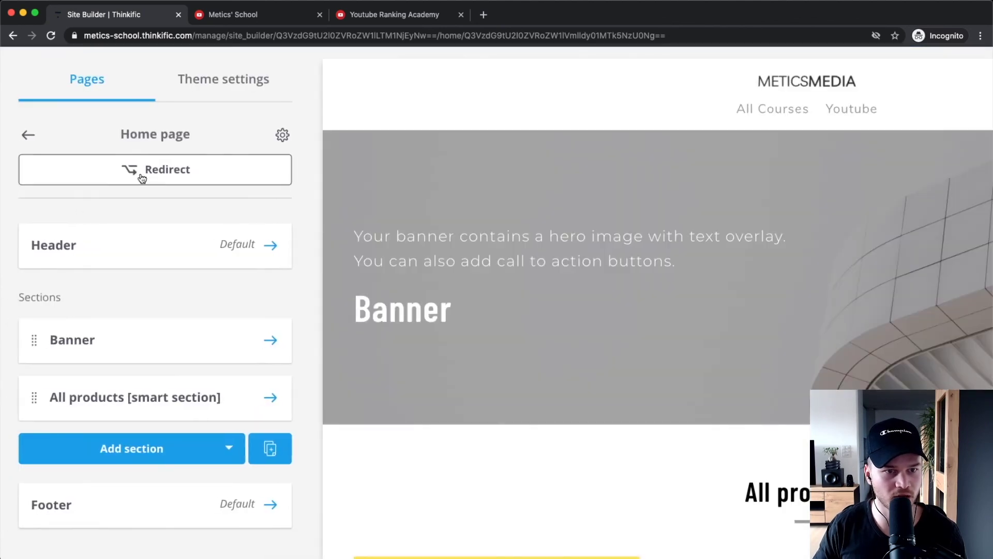
click(140, 175)
click(145, 195)
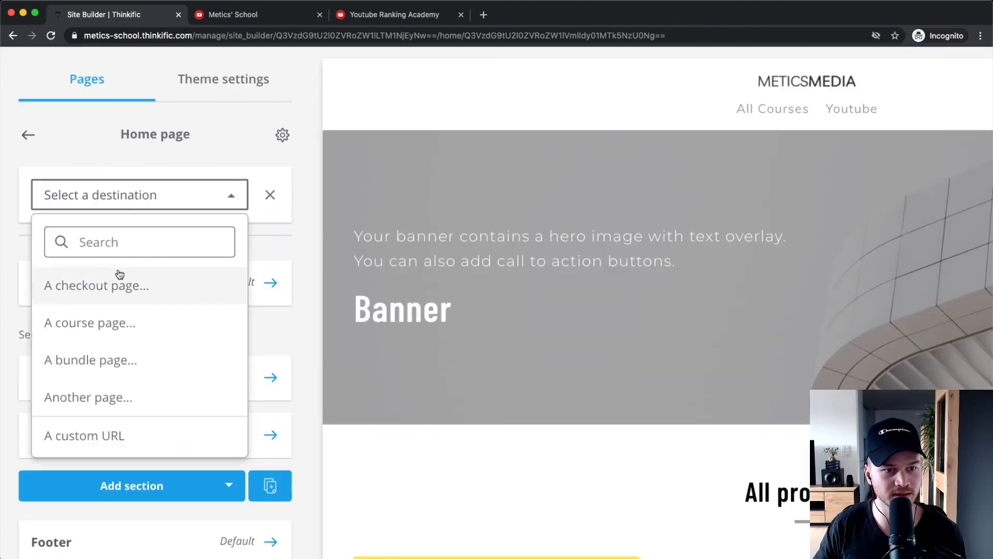
click(99, 332)
click(111, 253)
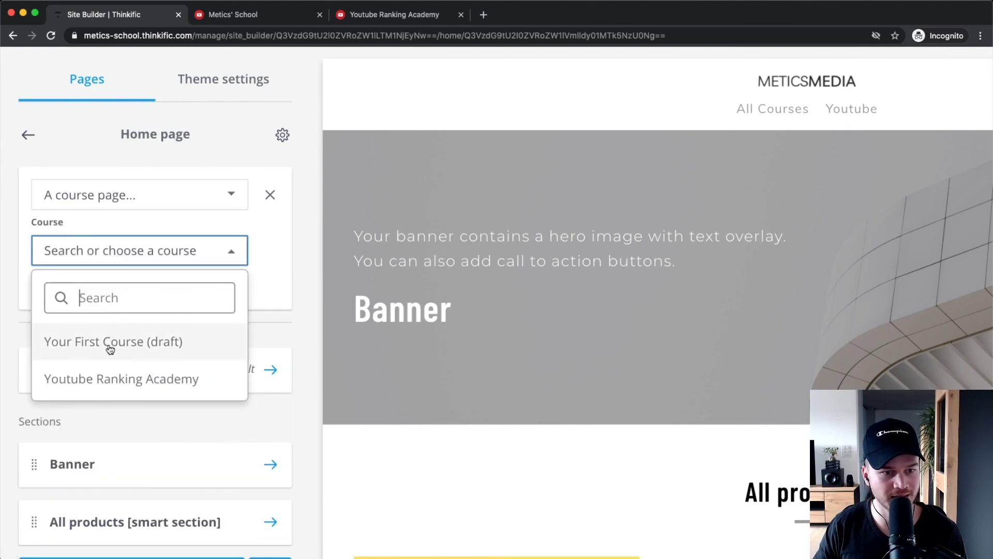
click(105, 380)
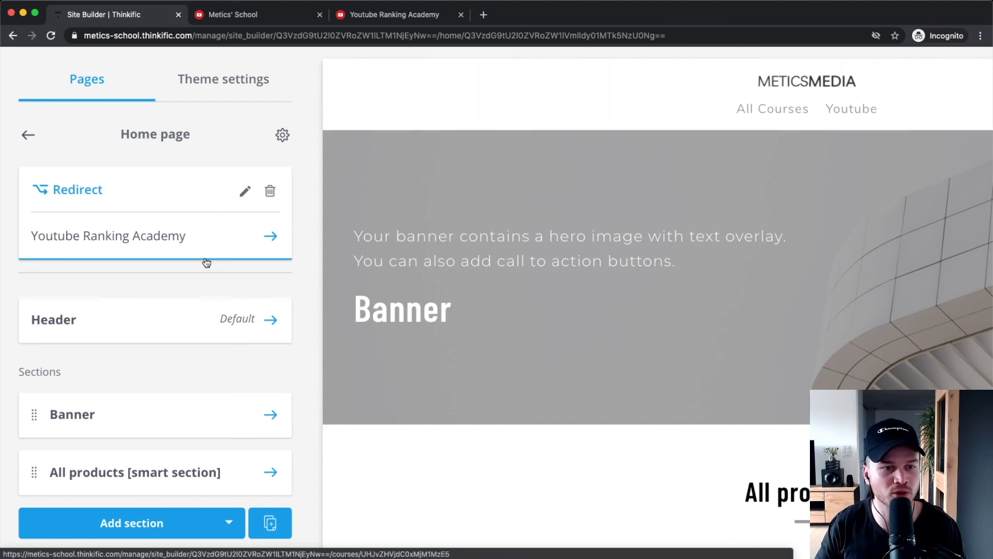
- Remove the home page's redirect and review the page's default banner and product sections in the preview
click(270, 191)
scroll(214, 223, down, 2)
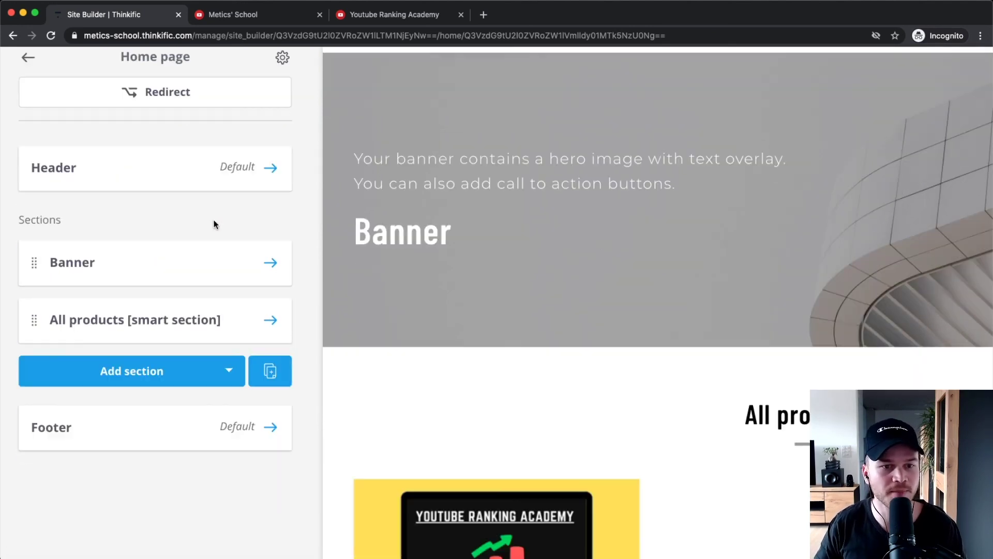
key(super+minus)
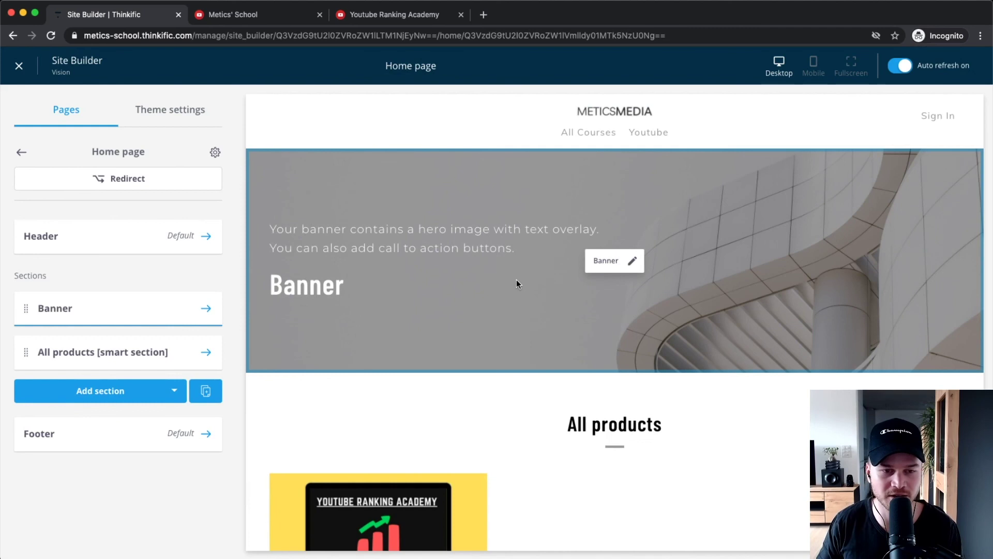
scroll(429, 303, down, 3)
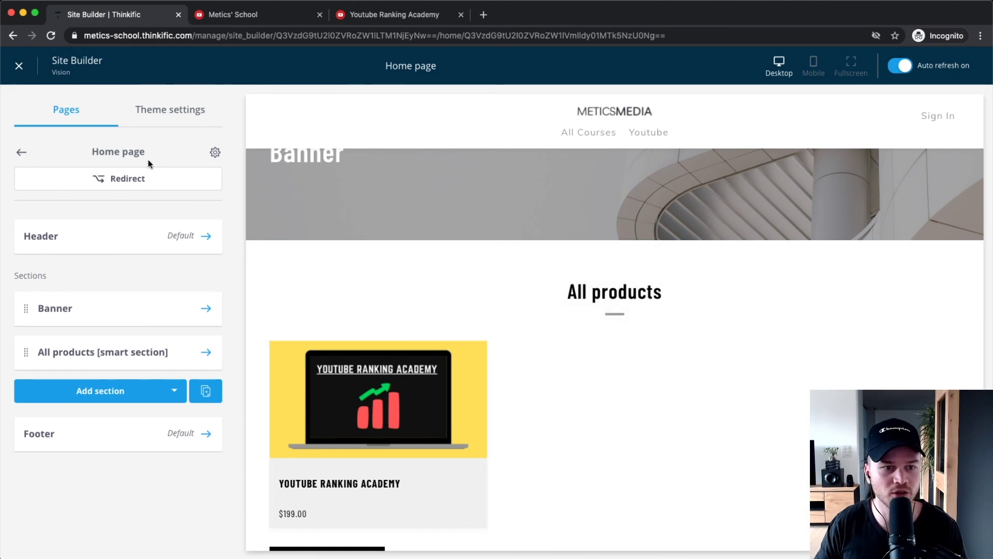
scroll(454, 336, up, 3)
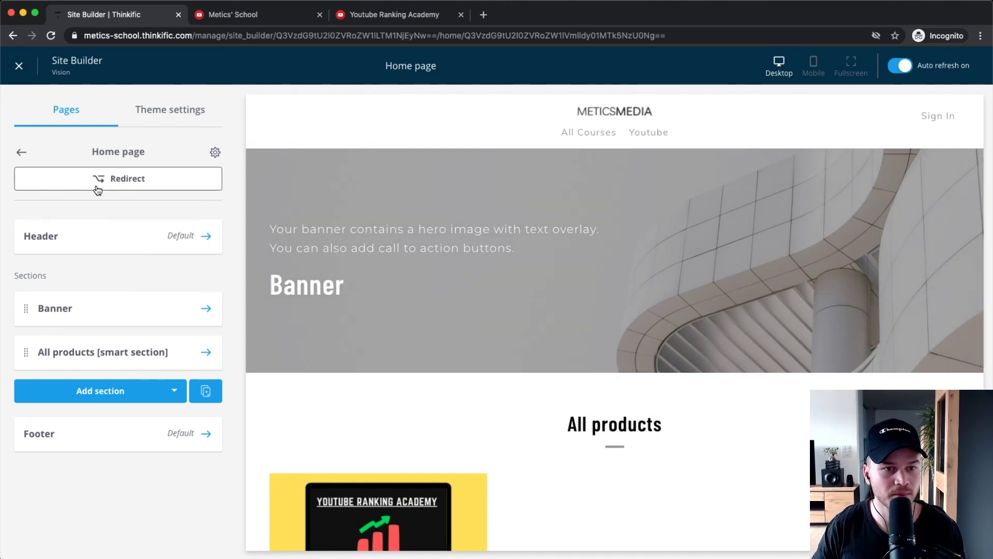
- Set the home page to redirect to the Youtube Ranking Academy course page, save the change, and exit the Site Builder
click(104, 184)
click(102, 204)
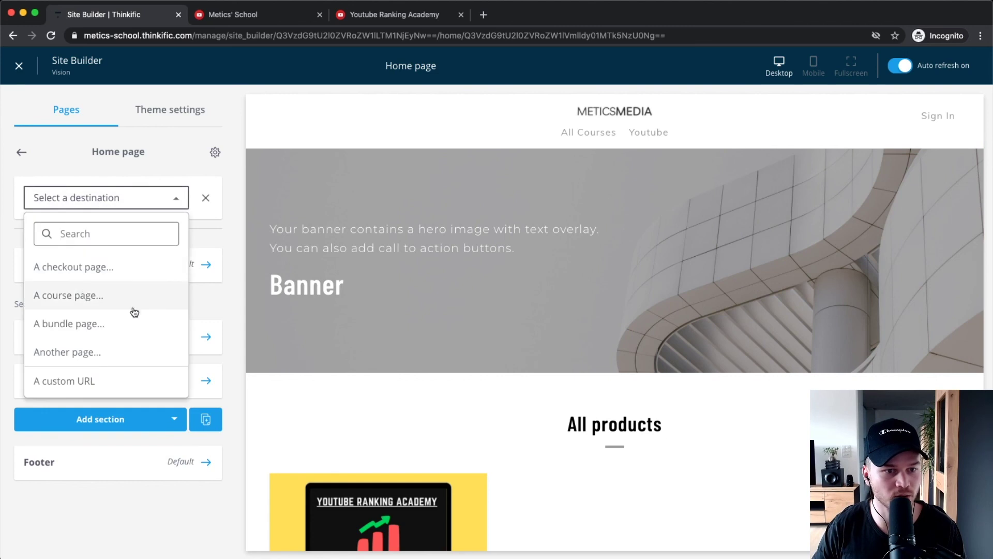
click(75, 295)
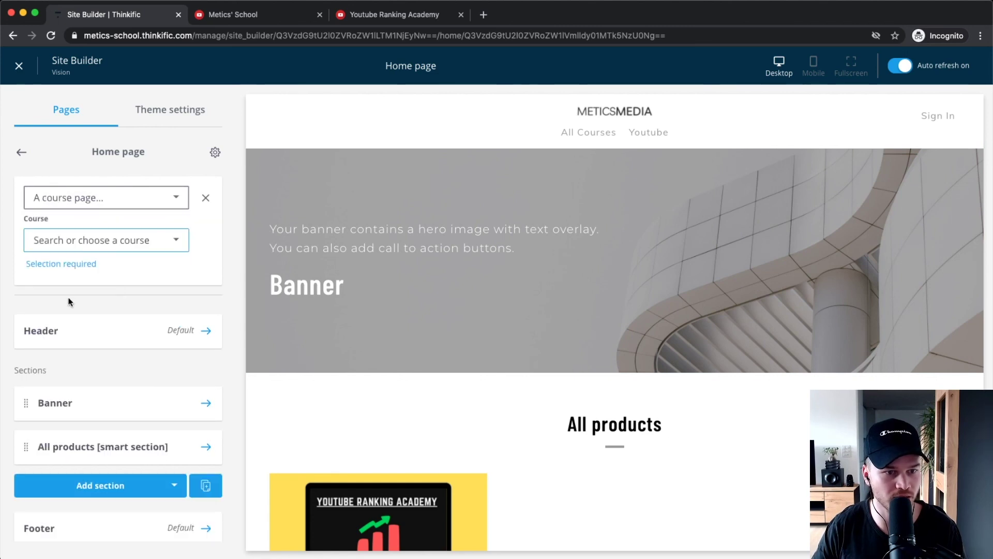
click(73, 243)
click(77, 340)
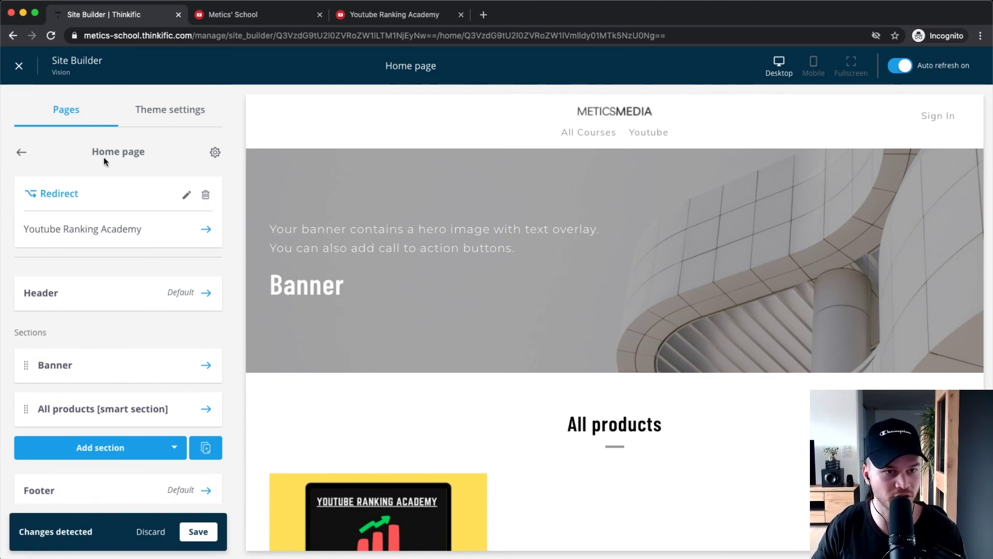
click(206, 540)
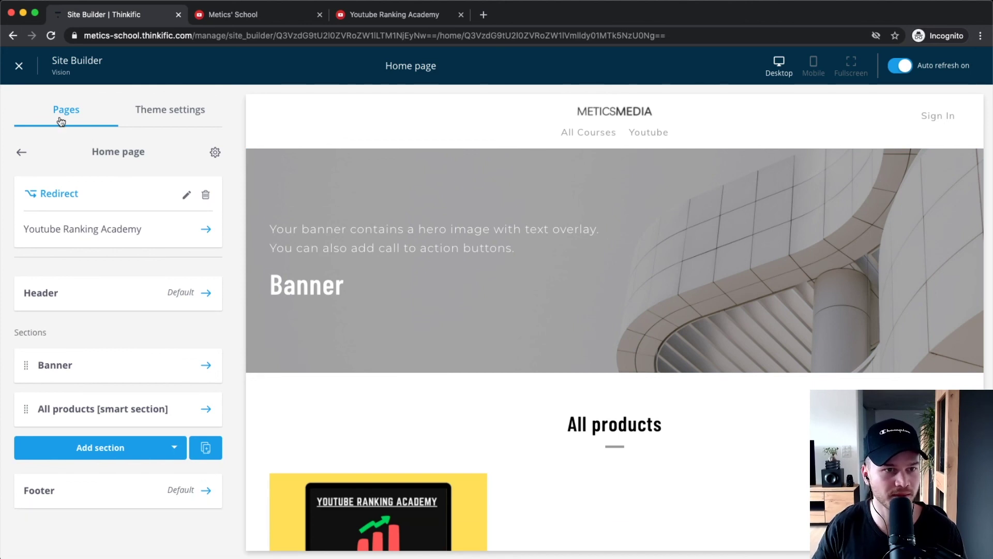
click(18, 66)
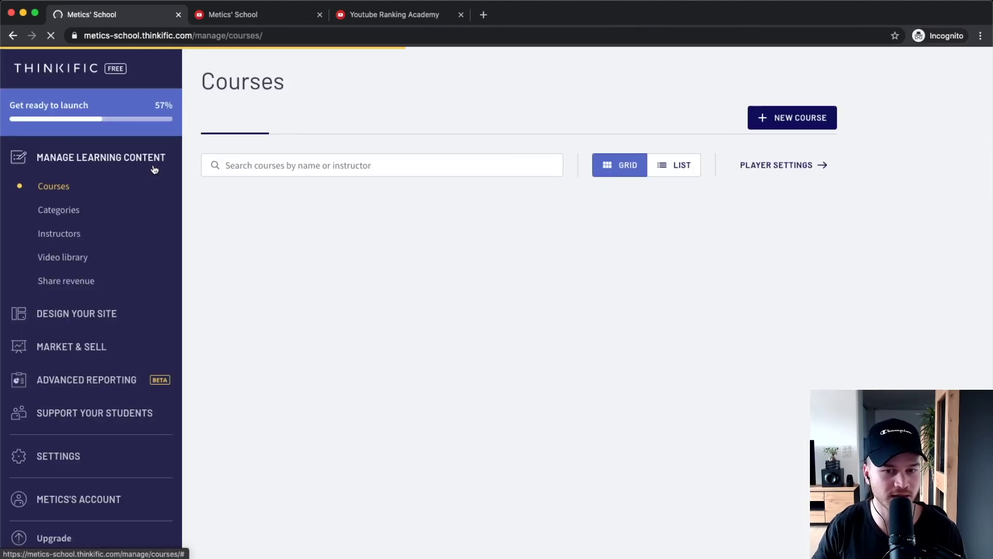